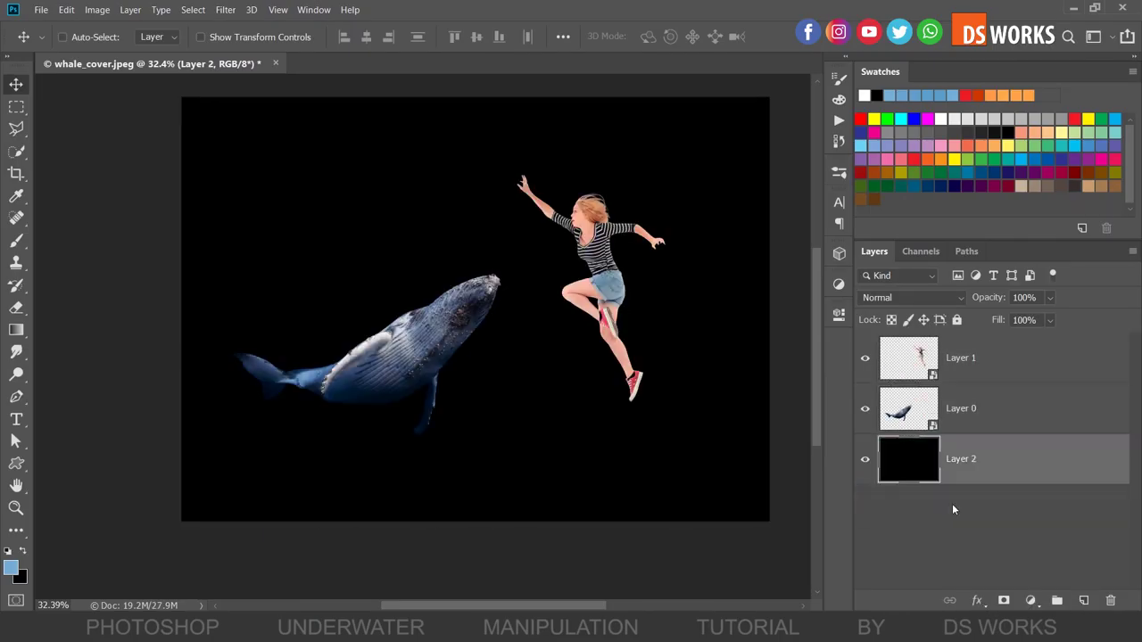
Step: Nudge the whale slightly left and move the girl lower and to the right
click(971, 366)
drag(384, 357, 375, 355)
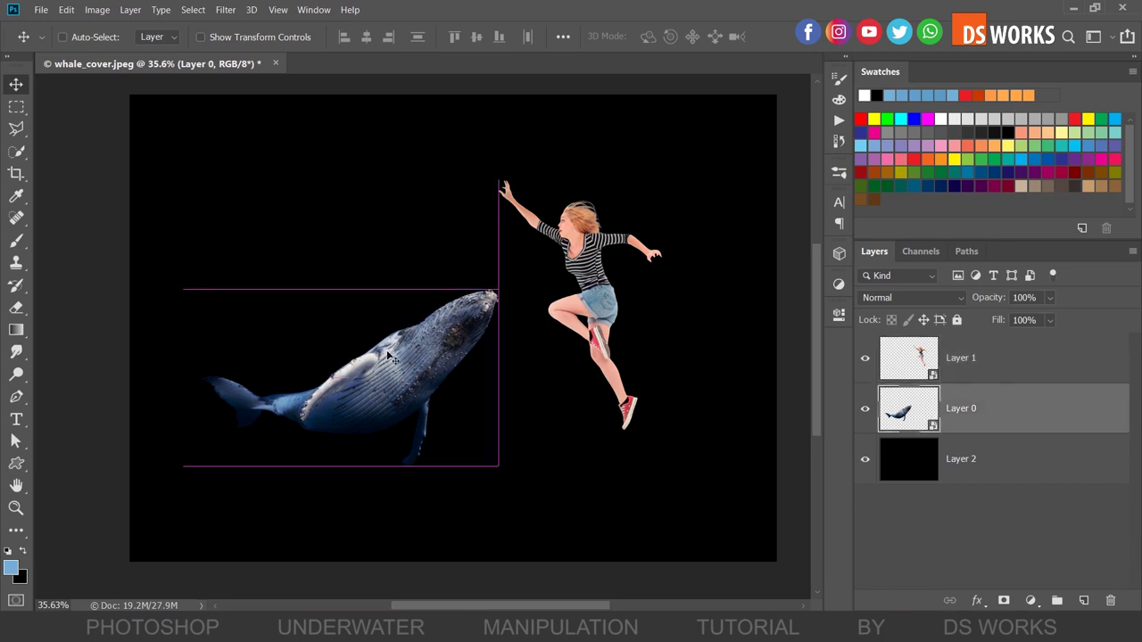
drag(593, 254, 603, 273)
Step: Rotate the girl about -101° and scale her to about 79%, hand at the whale's snout
key(ctrl+t)
drag(678, 294, 714, 306)
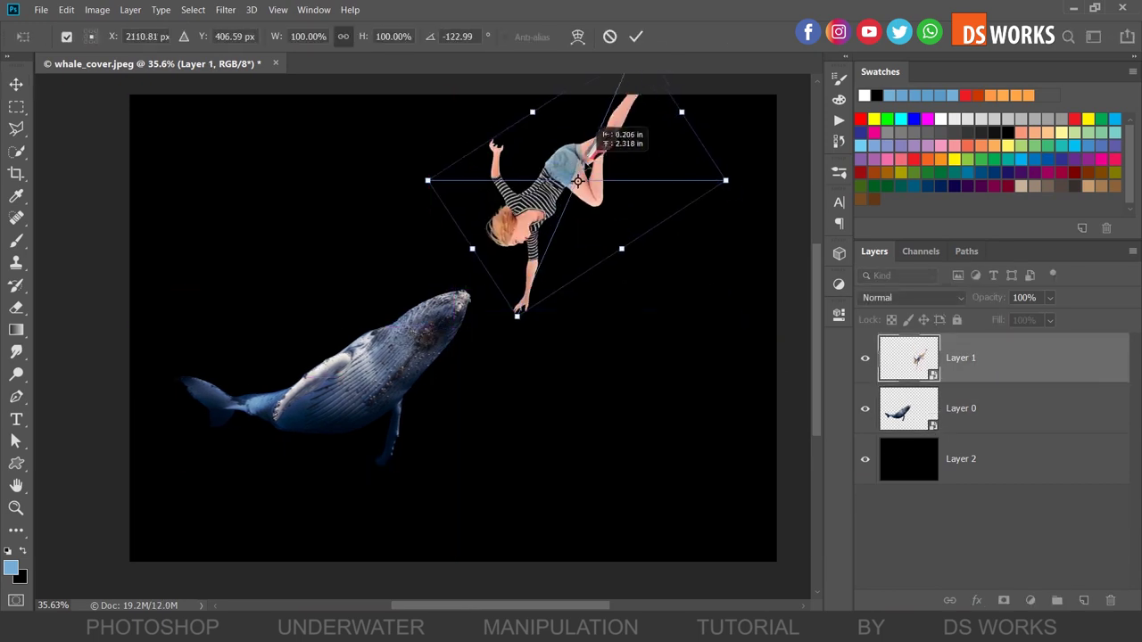
drag(625, 319, 577, 160)
scroll(579, 181, up, 2)
drag(630, 77, 602, 103)
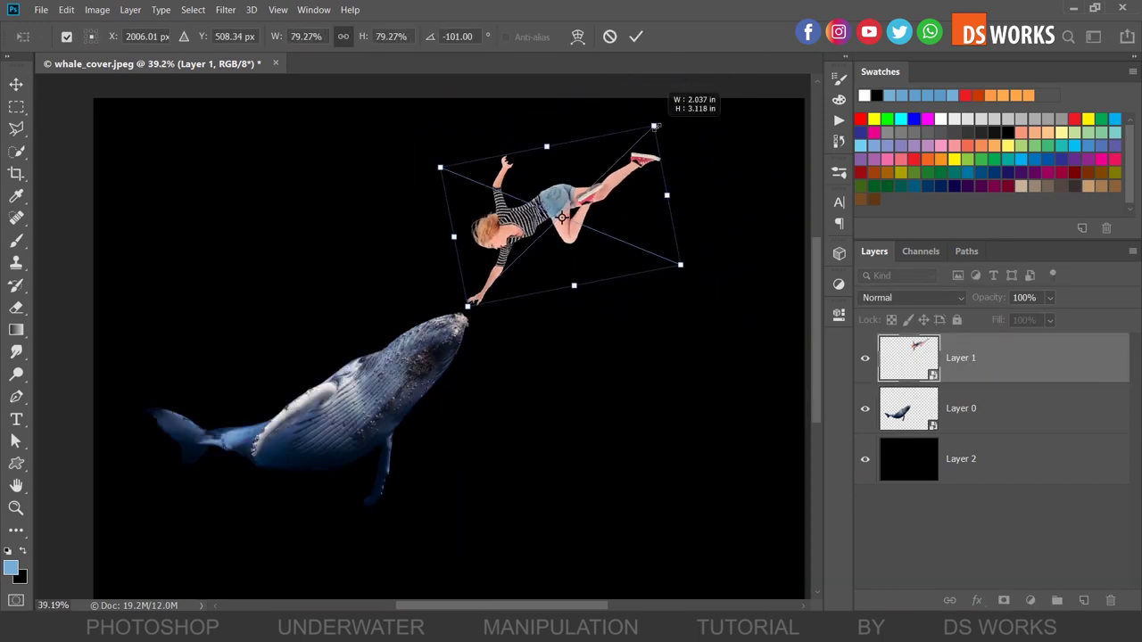
key(Return)
scroll(578, 274, up, 2)
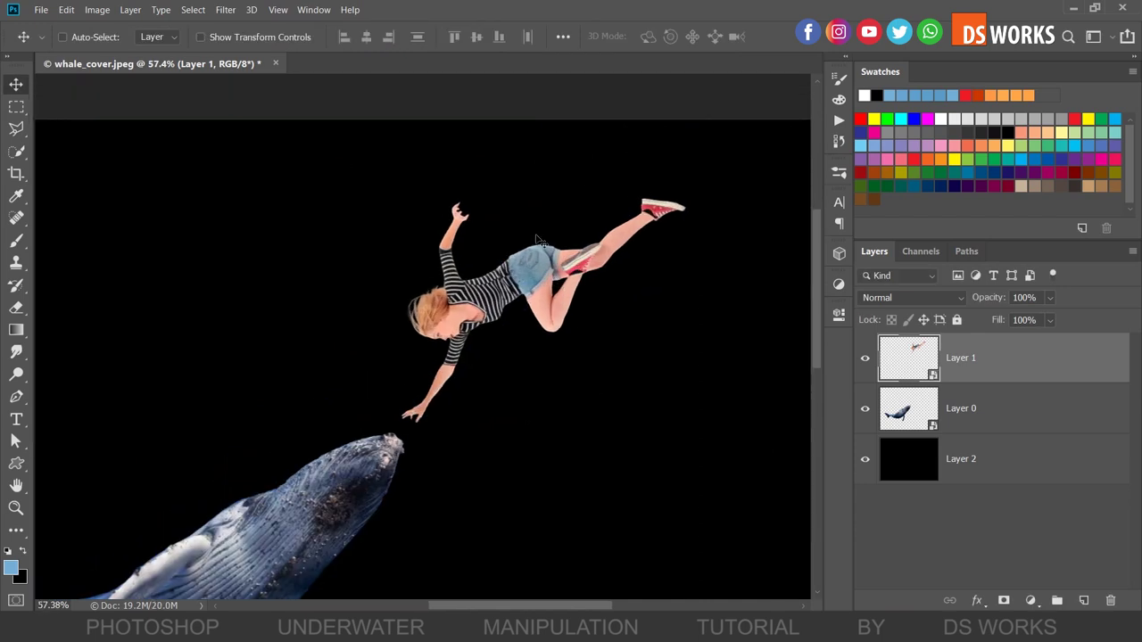
scroll(538, 239, up, 1)
scroll(508, 254, down, 1)
scroll(592, 434, up, 1)
Step: Start a Puppet Warp on the girl layer (Layer 1)
click(66, 10)
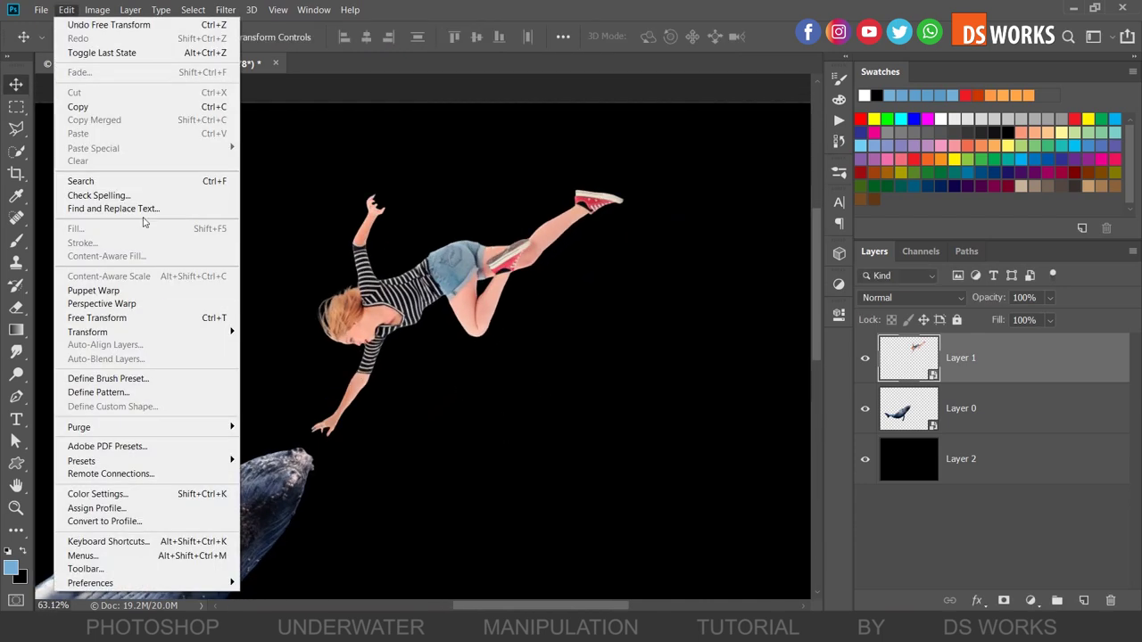
click(151, 291)
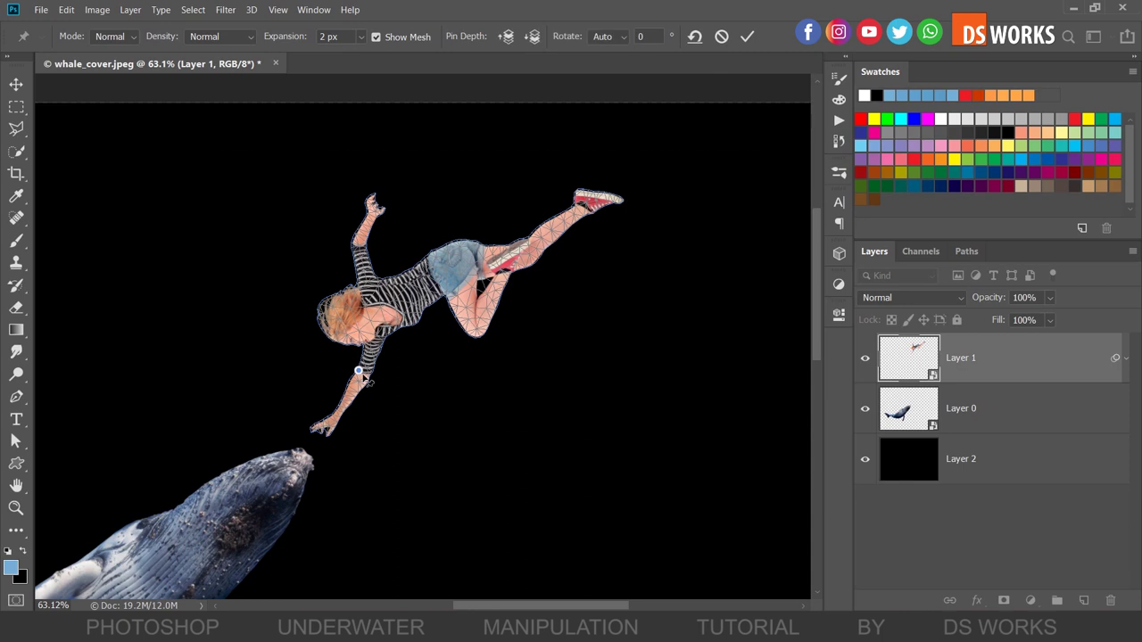
scroll(365, 379, up, 10)
scroll(366, 380, down, 7)
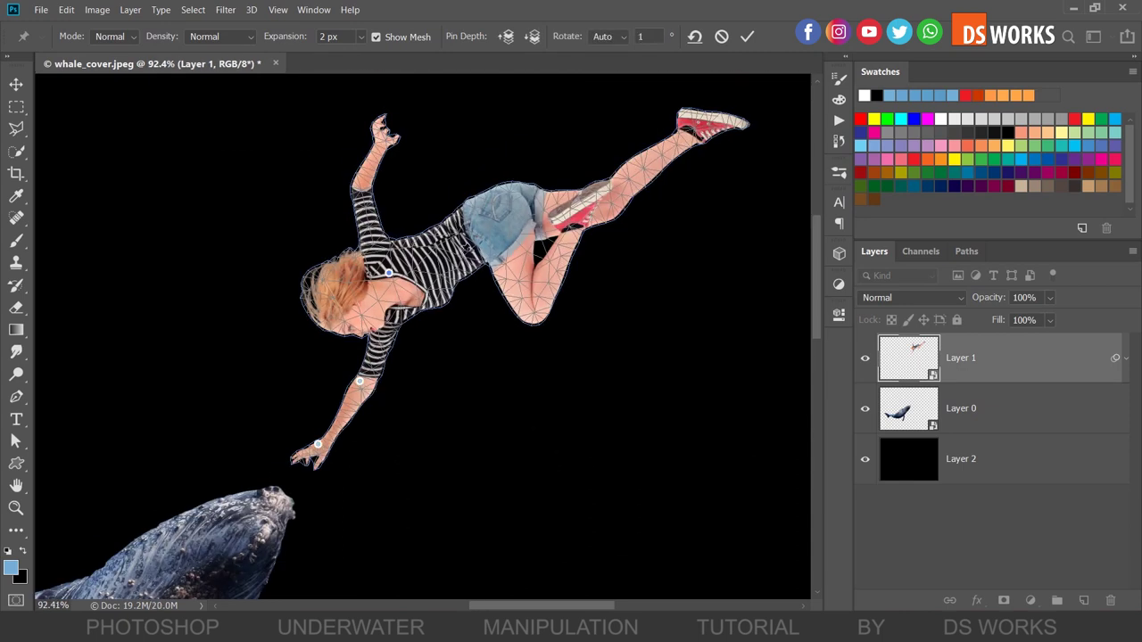
scroll(504, 219, down, 2)
Step: Pin and drag the girl's leg, foot, raised hand and lower arm into a new pose, then apply the warp
drag(504, 218, 528, 265)
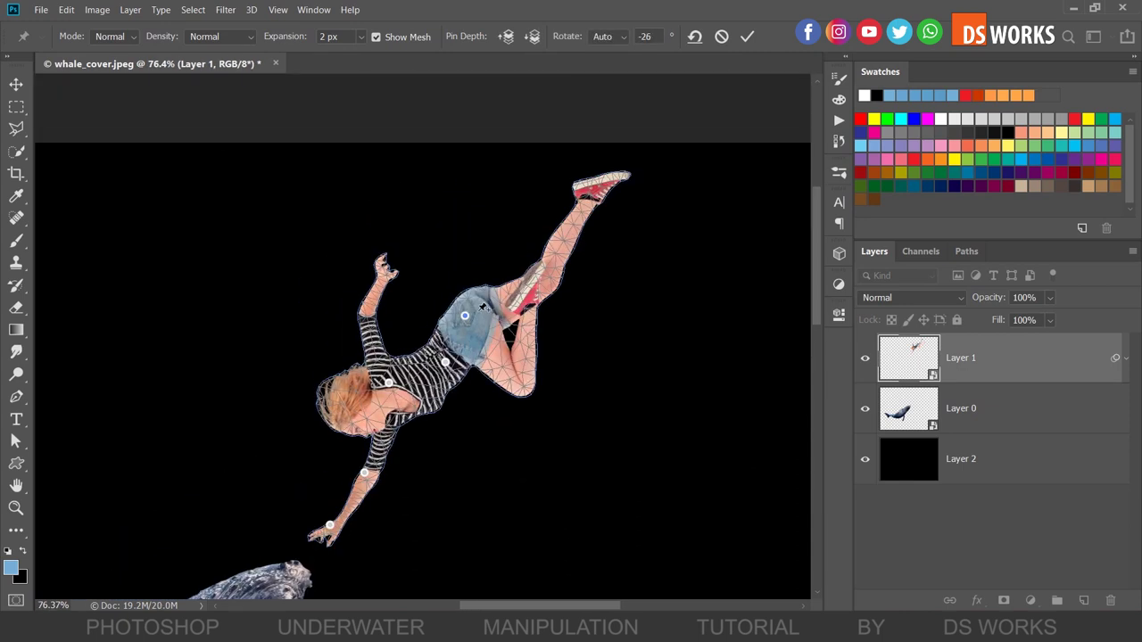
drag(535, 174, 507, 179)
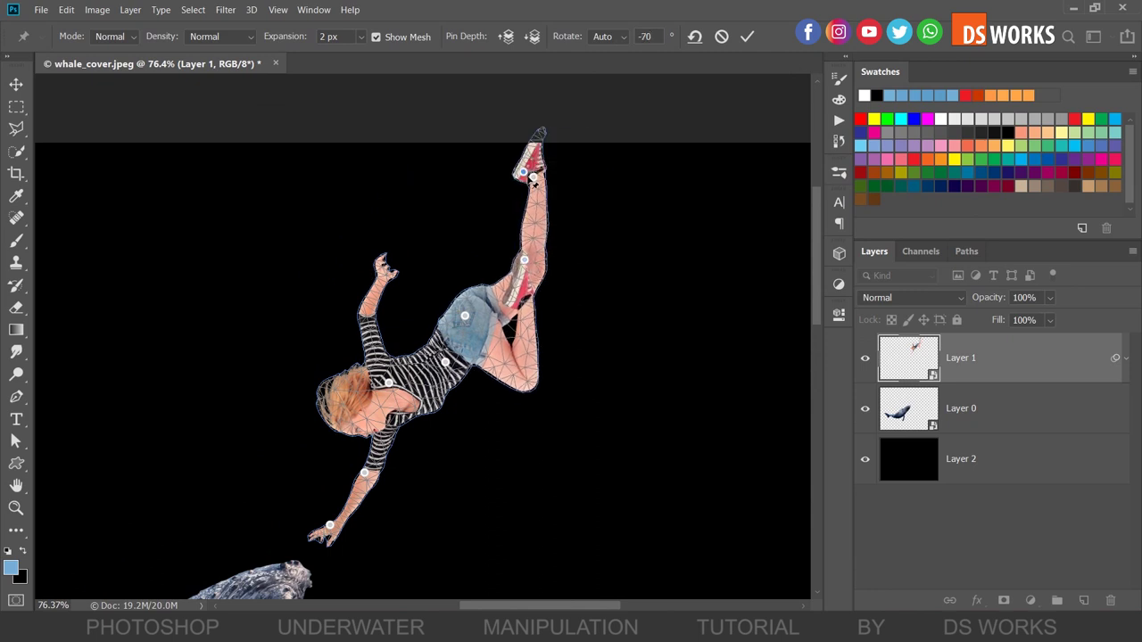
mouse_move(384, 279)
mouse_down()
mouse_move(364, 280)
mouse_move(373, 286)
mouse_up()
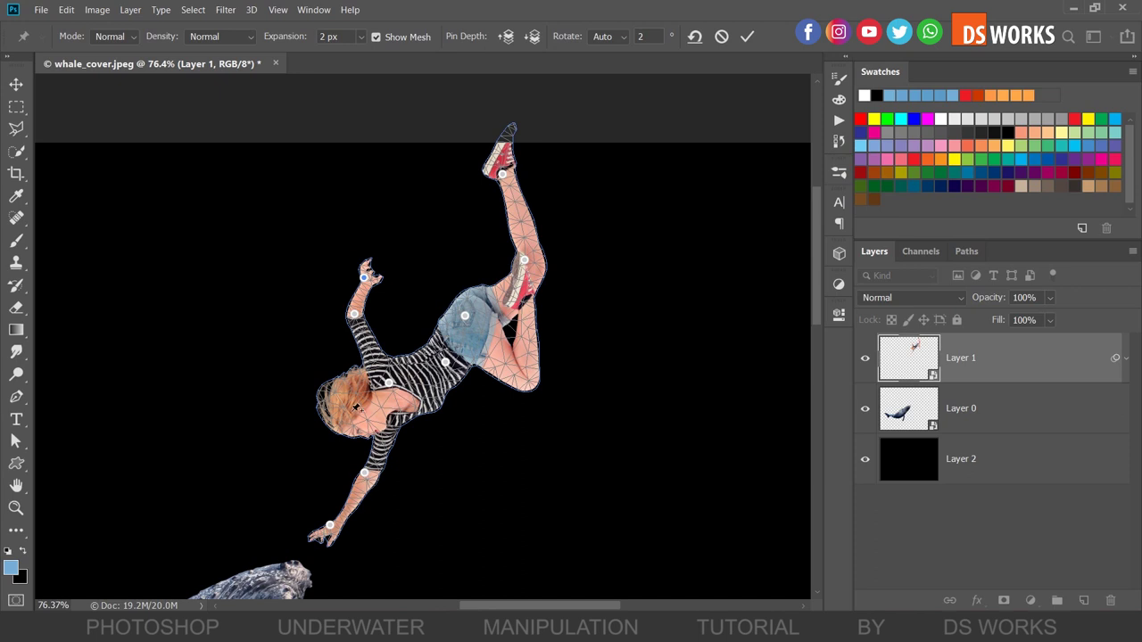
drag(365, 473, 372, 478)
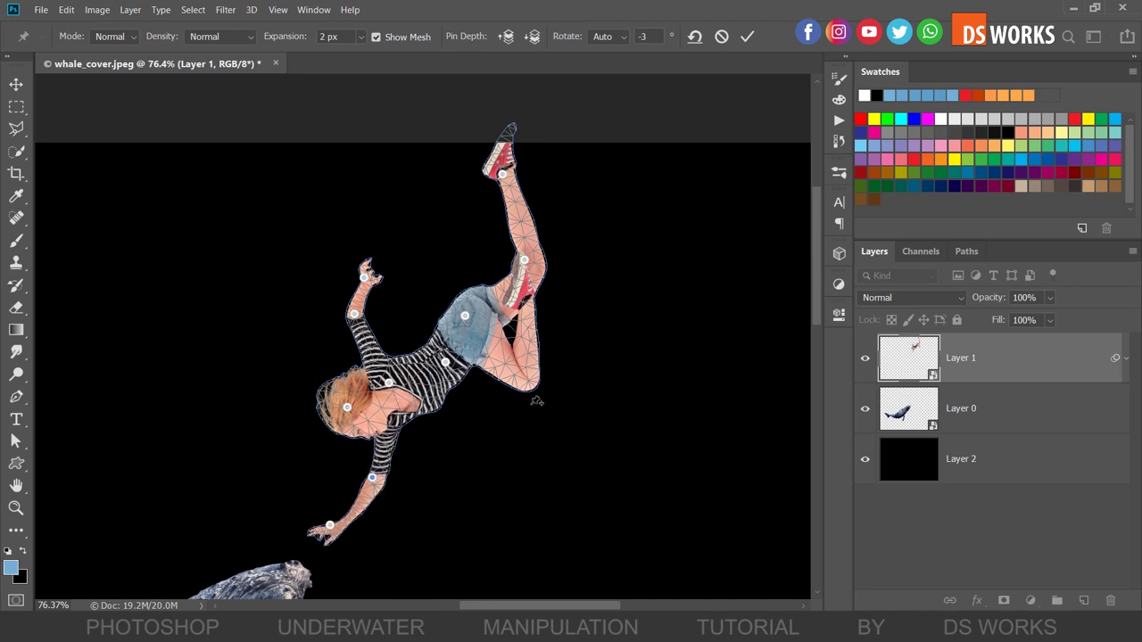
key(Return)
scroll(547, 399, down, 3)
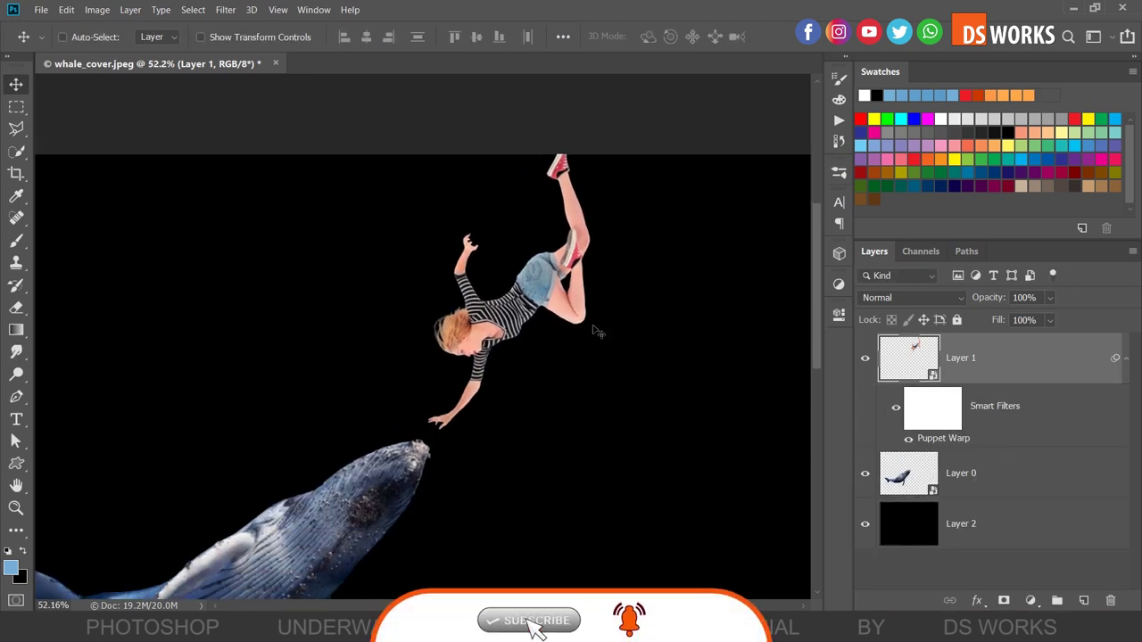
scroll(664, 338, up, 2)
Step: Shrink the girl to about 24% just above the whale's mouth
key(ctrl+t)
drag(731, 223, 946, 377)
mouse_move(721, 318)
mouse_down()
mouse_move(529, 246)
mouse_move(501, 328)
mouse_up()
scroll(525, 370, down, 1)
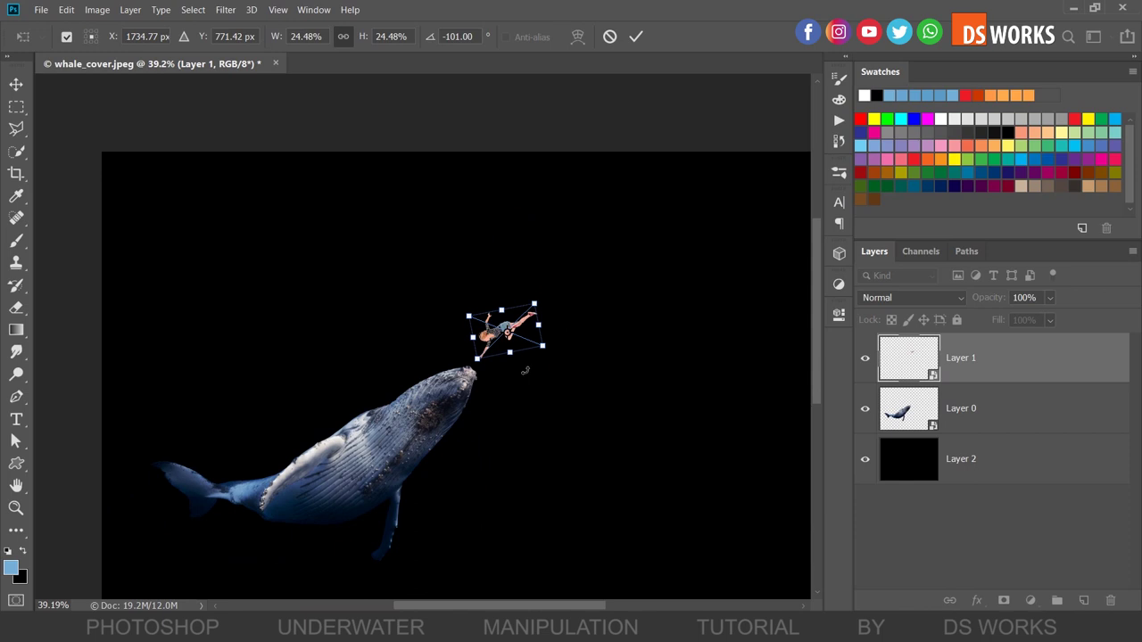
scroll(468, 361, up, 2)
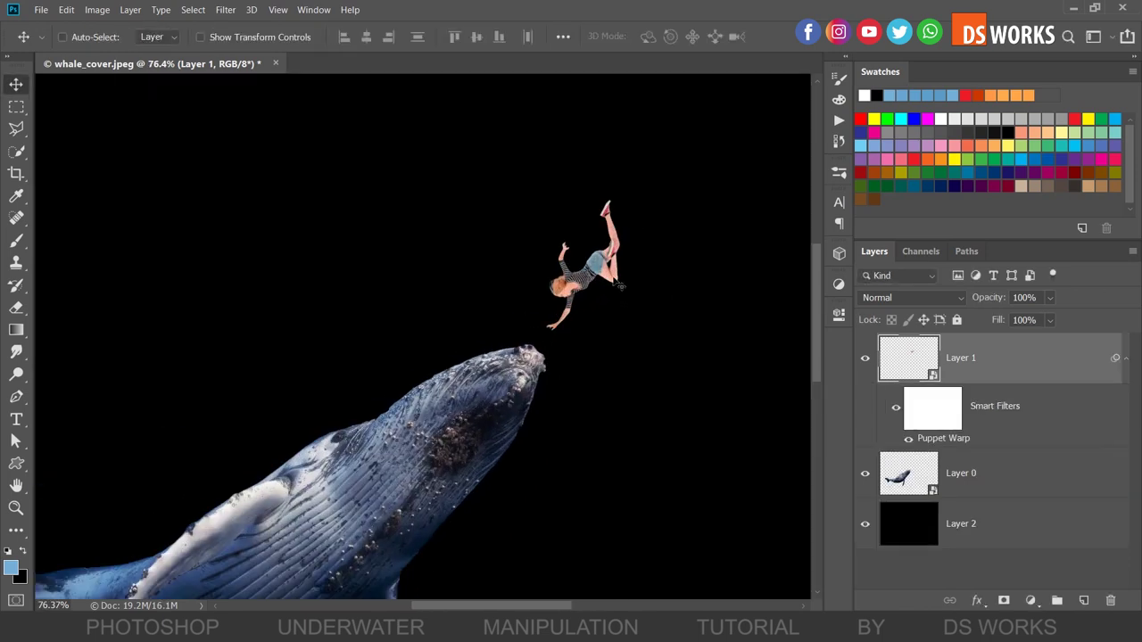
scroll(468, 361, up, 3)
scroll(630, 250, down, 4)
scroll(571, 297, down, 1)
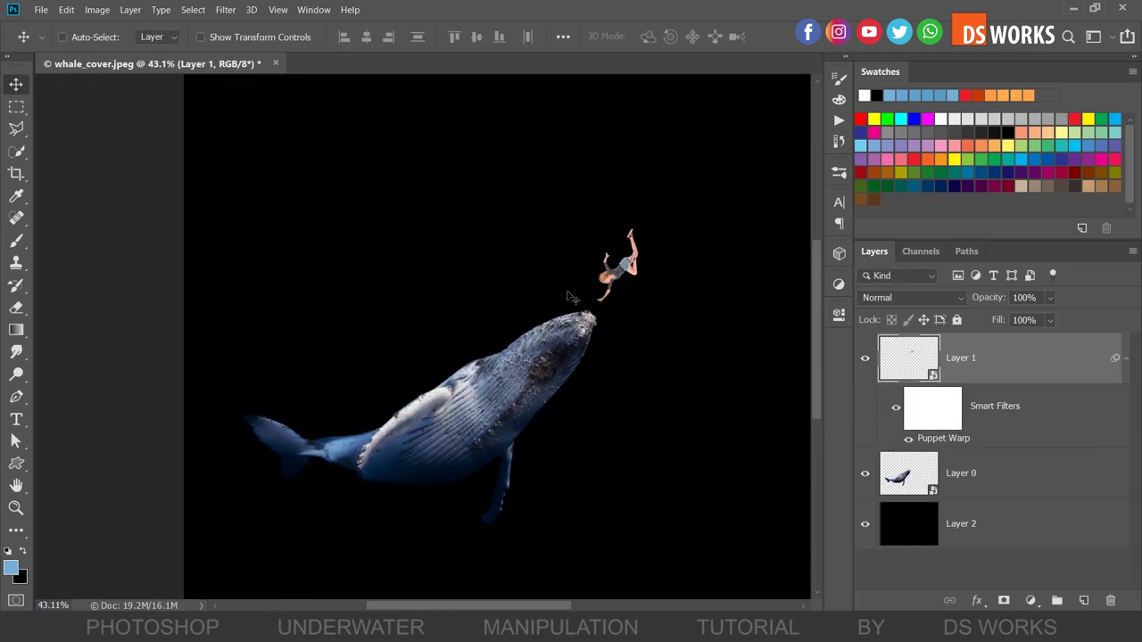
scroll(571, 297, up, 2)
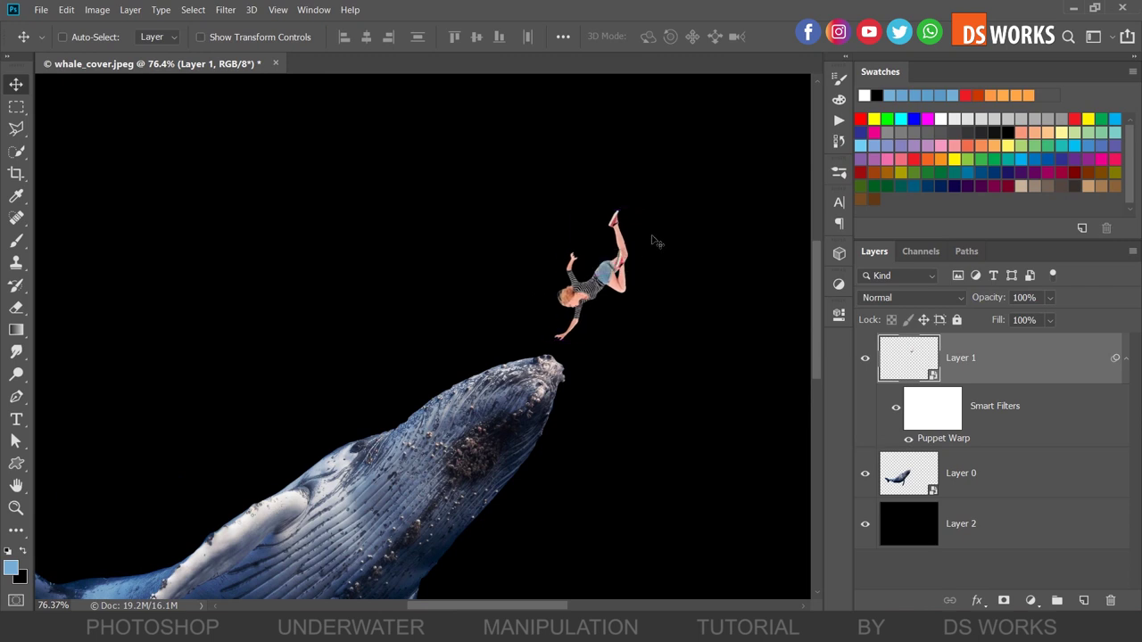
scroll(559, 403, down, 5)
scroll(559, 404, up, 1)
Step: Nudge the whale layer (Layer 0) slightly on the canvas
click(961, 473)
drag(604, 377, 619, 365)
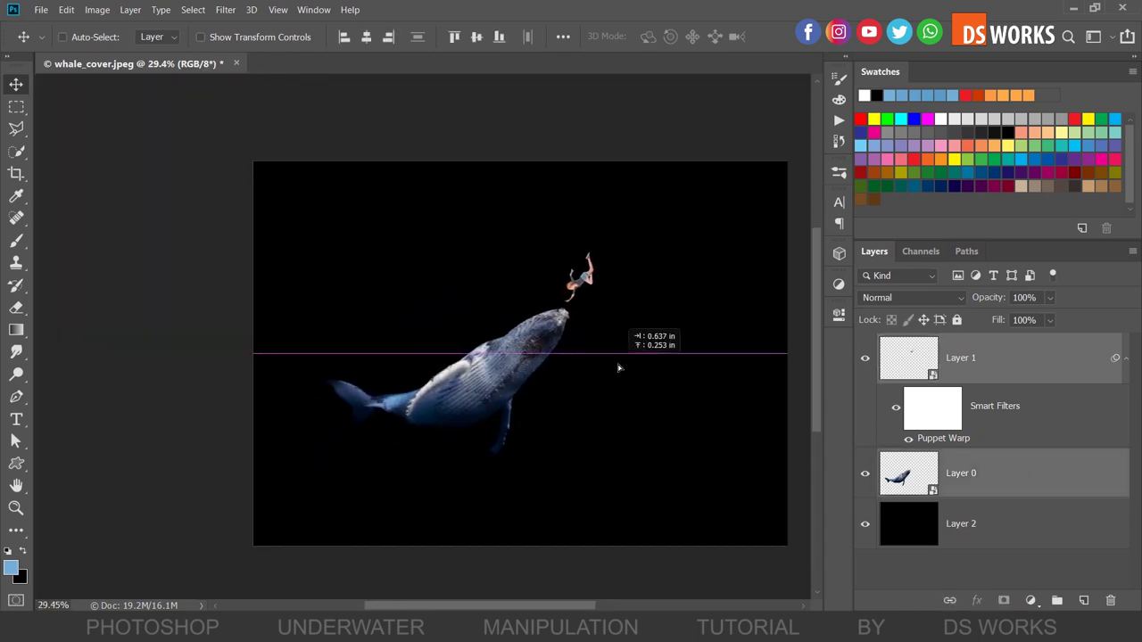
scroll(573, 331, up, 2)
scroll(573, 332, down, 1)
Step: Paste the underwater light-rays image as Layer 3 and drag it into place
scroll(595, 336, up, 2)
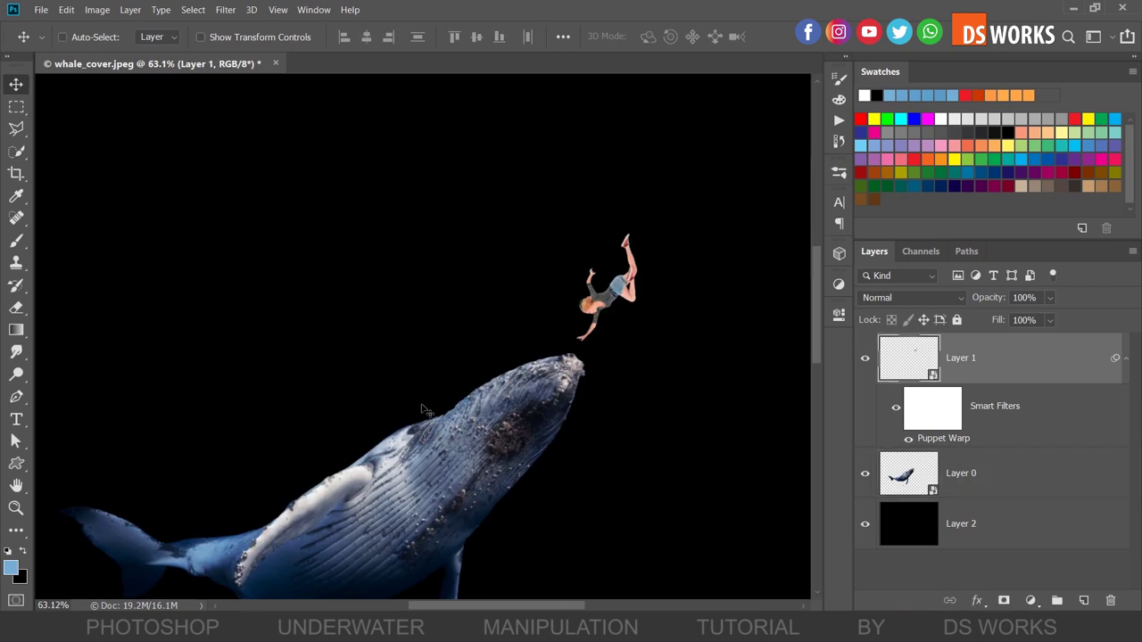
key(ctrl+v)
scroll(403, 363, down, 3)
mouse_move(406, 365)
mouse_down()
mouse_move(469, 311)
mouse_move(455, 352)
mouse_up()
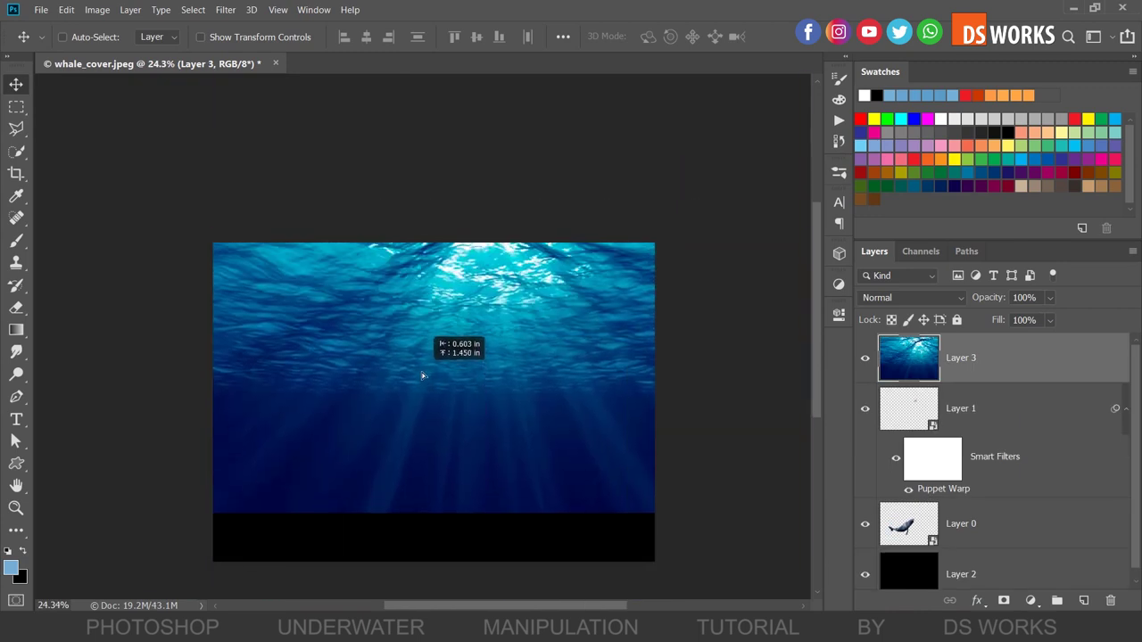
Step: Hide the light-rays layer, then paste the seagrass image and enlarge it
key(ctrl+comma)
key(ctrl+v)
key(ctrl+t)
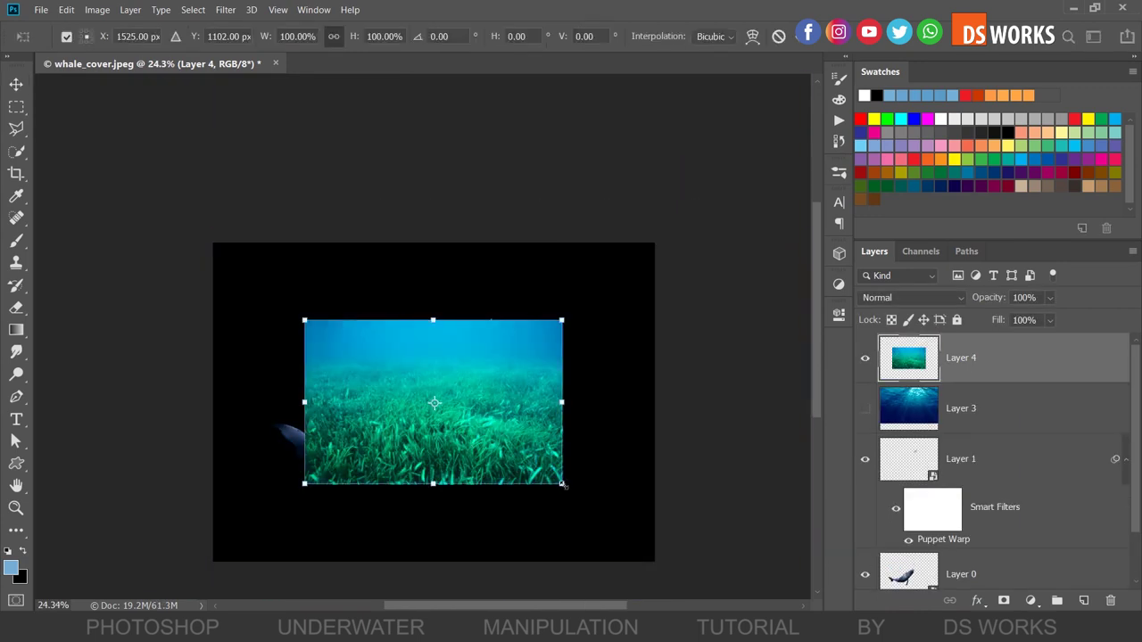
drag(565, 485, 622, 525)
key(Return)
Step: Place the seagrass Layer 4 beneath the whale and move it to the canvas bottom
scroll(584, 312, down, 1)
drag(1014, 369, 1008, 584)
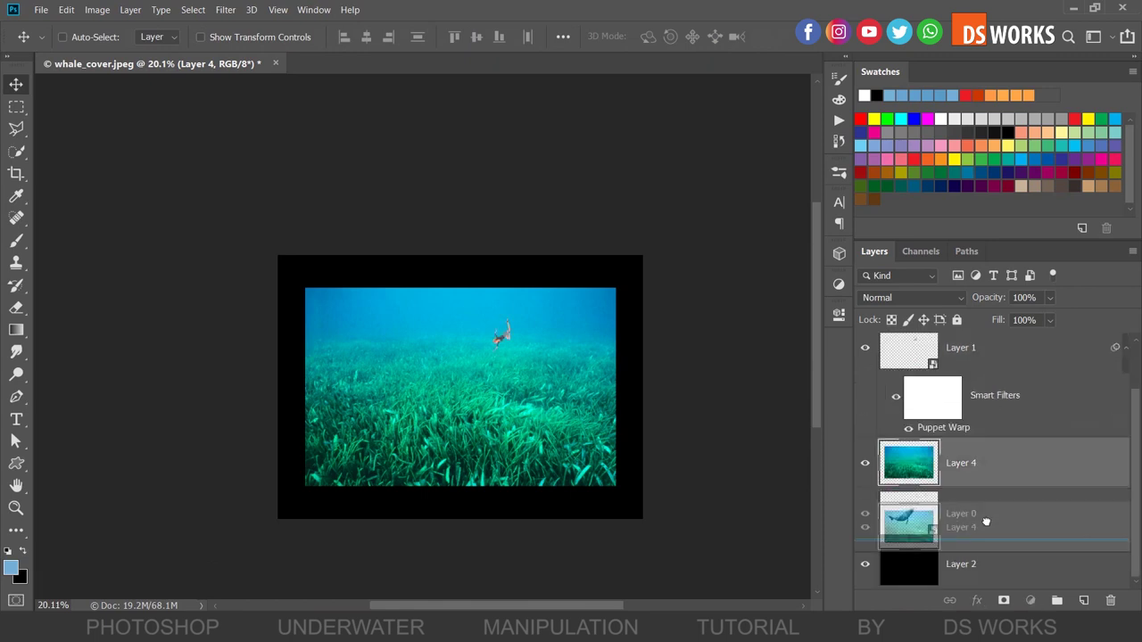
mouse_move(568, 366)
mouse_down()
mouse_move(562, 491)
mouse_move(574, 468)
mouse_move(549, 443)
mouse_up()
scroll(515, 398, up, 2)
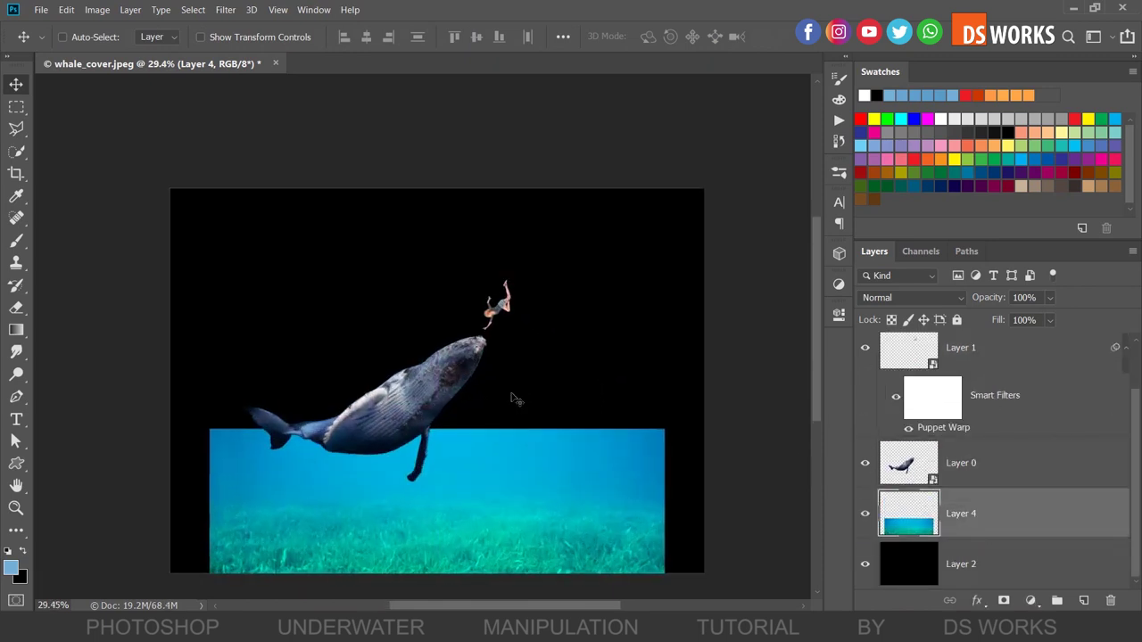
Step: On a new Layer 5, paint sampled cyan around the whale with a 900 px soft brush
click(1084, 602)
key(b)
alt+click(517, 431)
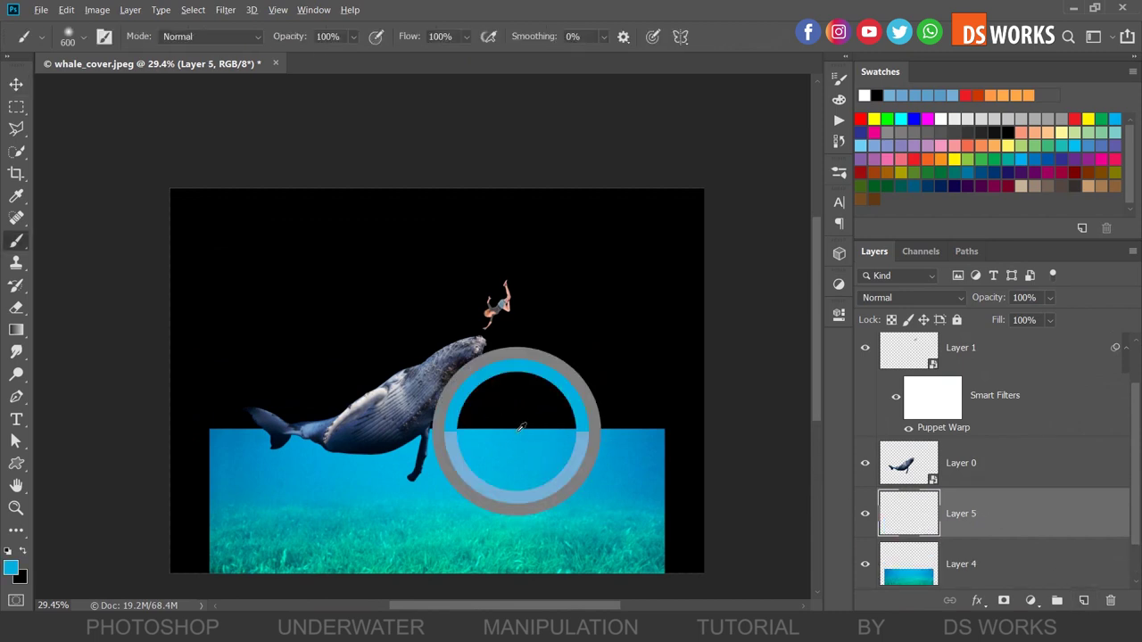
drag(456, 415, 406, 383)
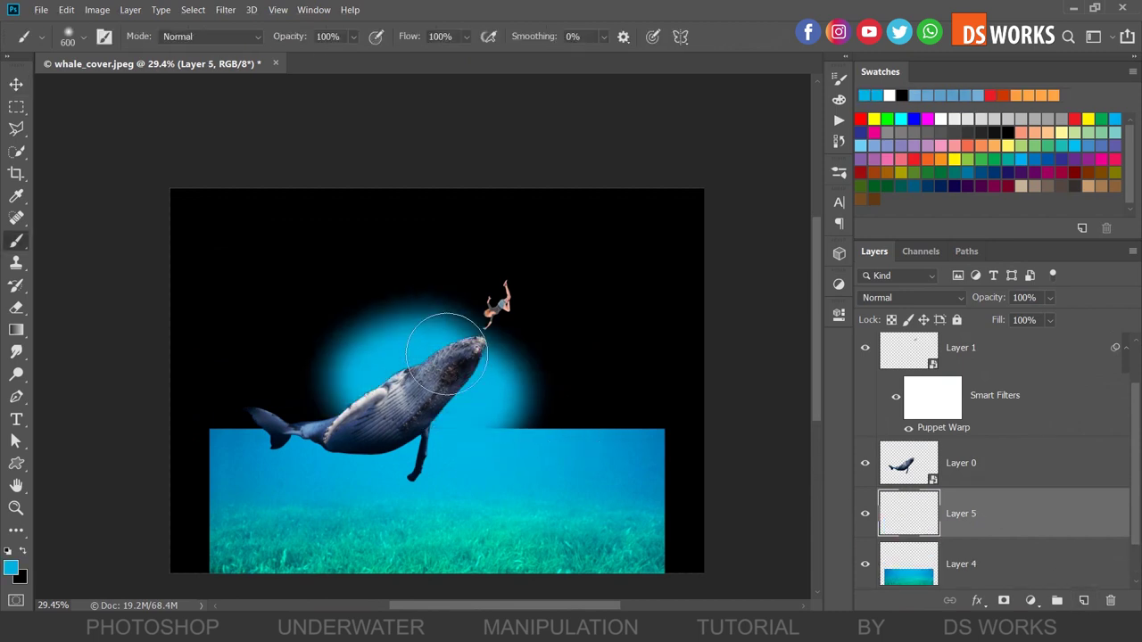
key(bracketright)
key(bracketright)
key(bracketright)
drag(637, 407, 584, 417)
mouse_move(258, 428)
mouse_down()
mouse_move(281, 301)
mouse_move(529, 263)
mouse_up()
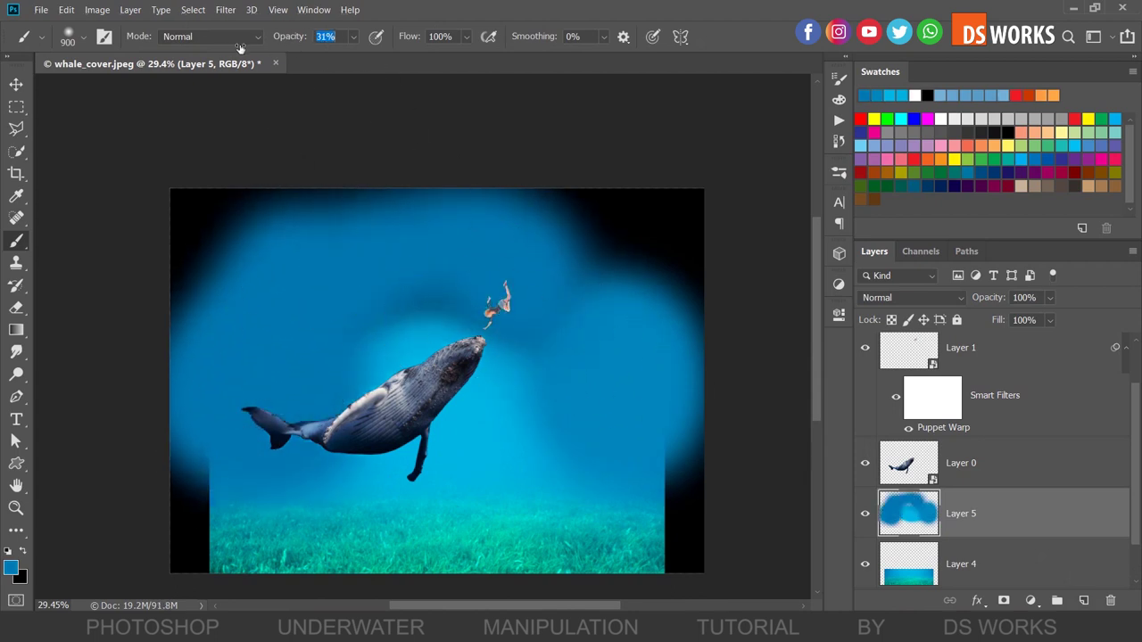
Step: At 19% brush opacity, brighten the dark corners and edges with cyan
text(19)
key(Return)
mouse_move(237, 276)
mouse_down()
mouse_move(192, 500)
mouse_move(678, 504)
mouse_up()
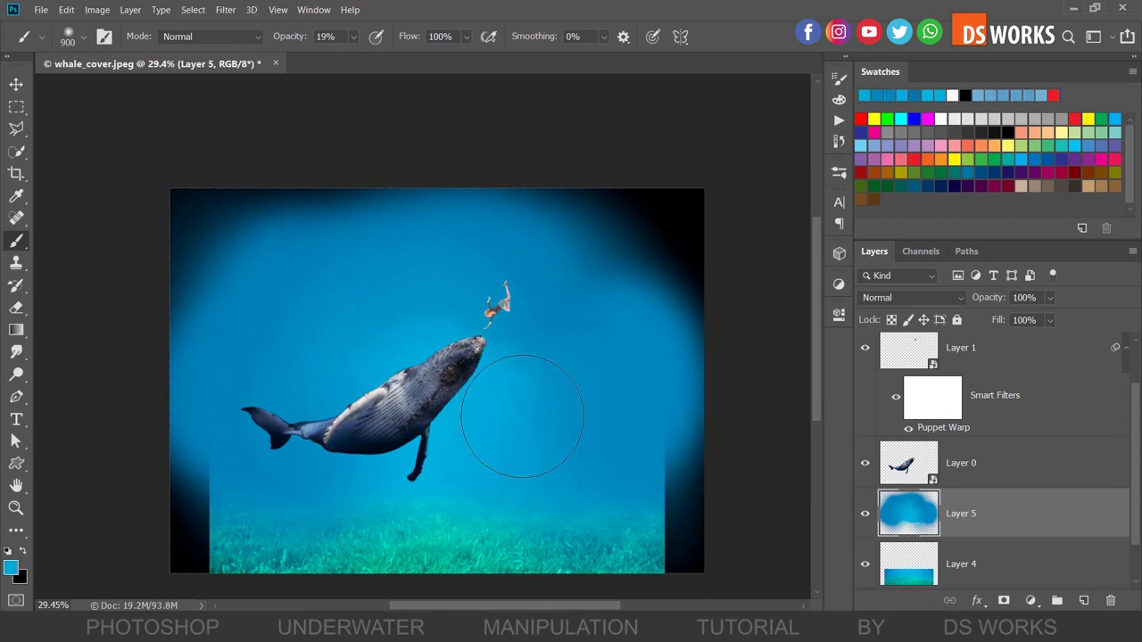
key(v)
key(ctrl+0)
Step: Gaussian-blur the painted layer and brighten the dark upper-left and upper-right corners
click(224, 10)
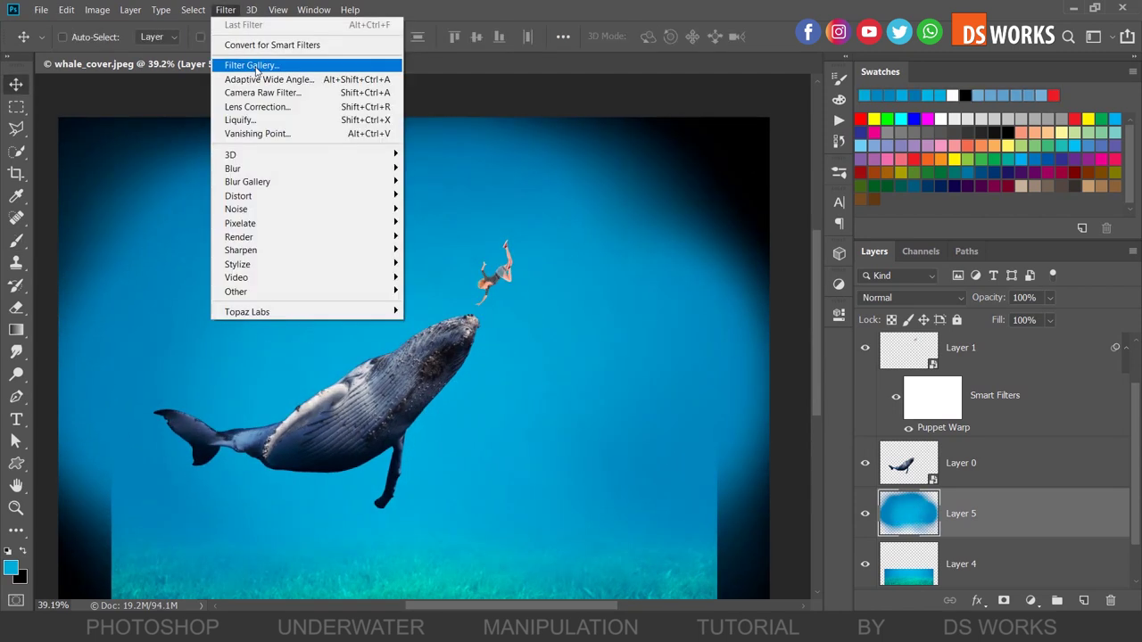
click(437, 222)
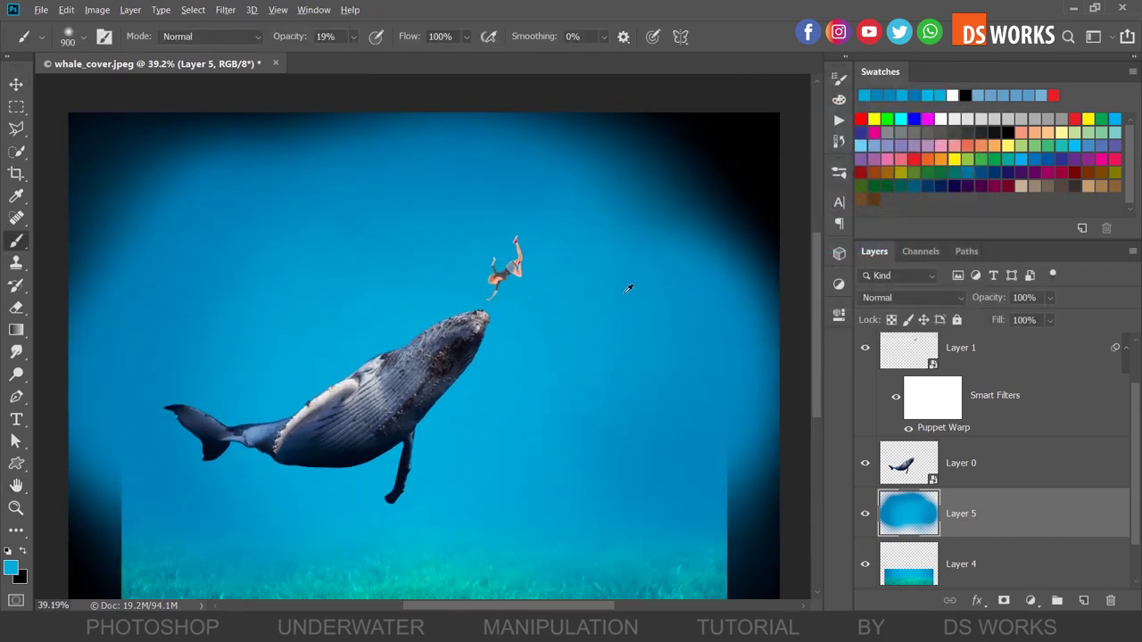
drag(628, 288, 683, 214)
drag(174, 173, 235, 158)
key(v)
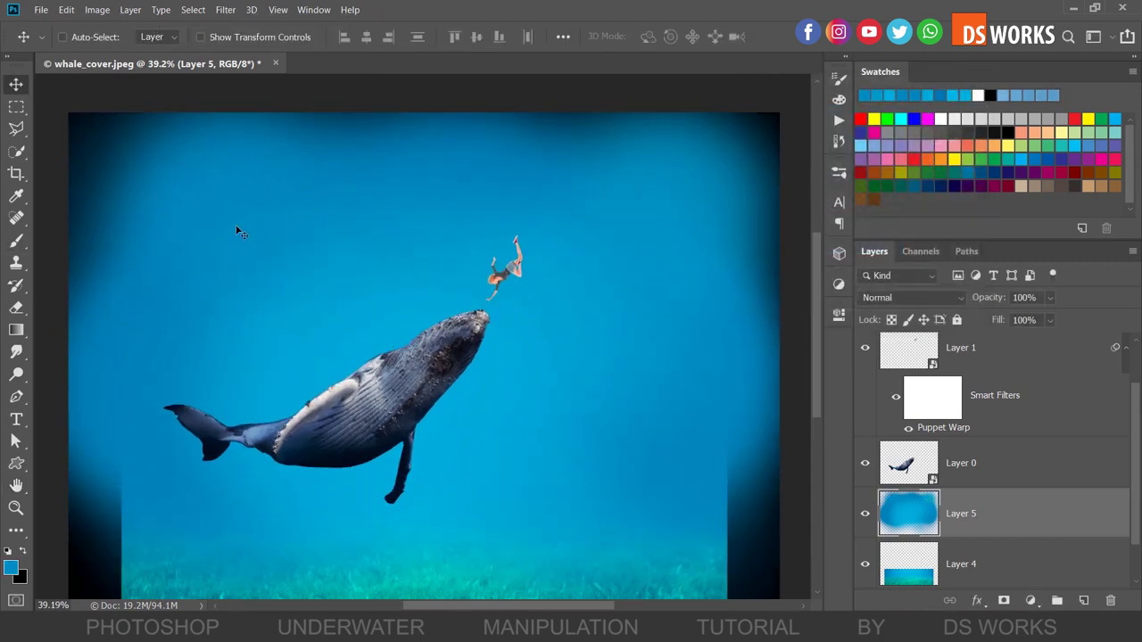
Step: Set the rays layer (Layer 3) blend mode to Luminosity
click(914, 297)
click(887, 201)
scroll(906, 296, down, 4)
scroll(905, 295, down, 15)
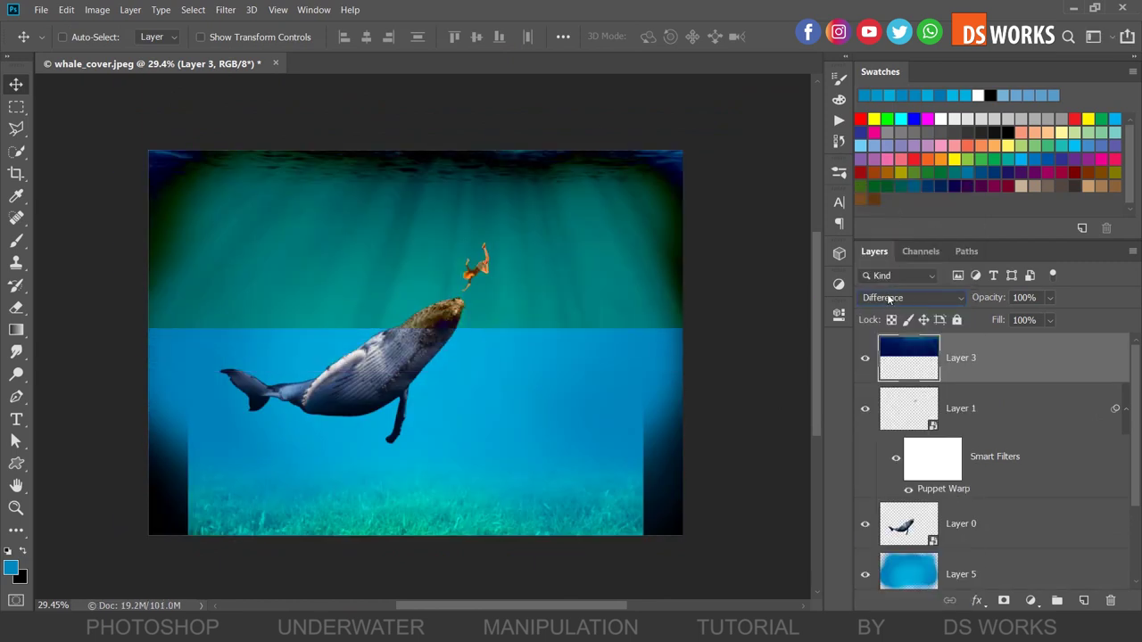
scroll(889, 299, down, 5)
scroll(889, 298, down, 2)
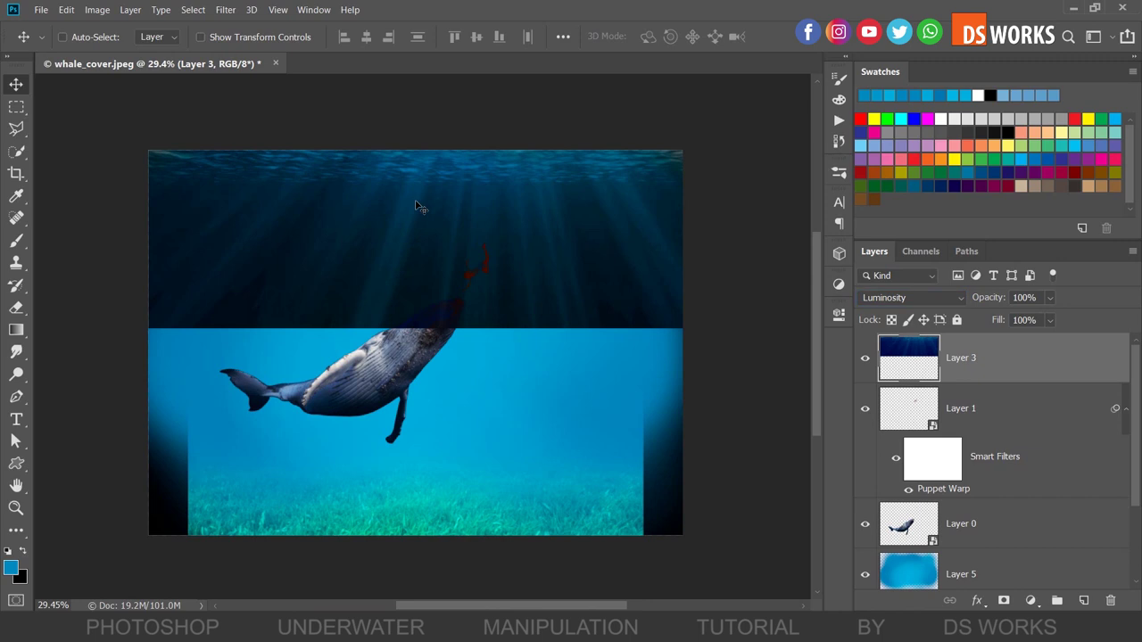
scroll(415, 205, up, 3)
scroll(414, 205, down, 3)
Step: Move the rays layer below the whale layer and shift it slightly down
key(ctrl+bracketleft)
key(ctrl+bracketleft)
scroll(571, 276, up, 2)
scroll(571, 277, down, 1)
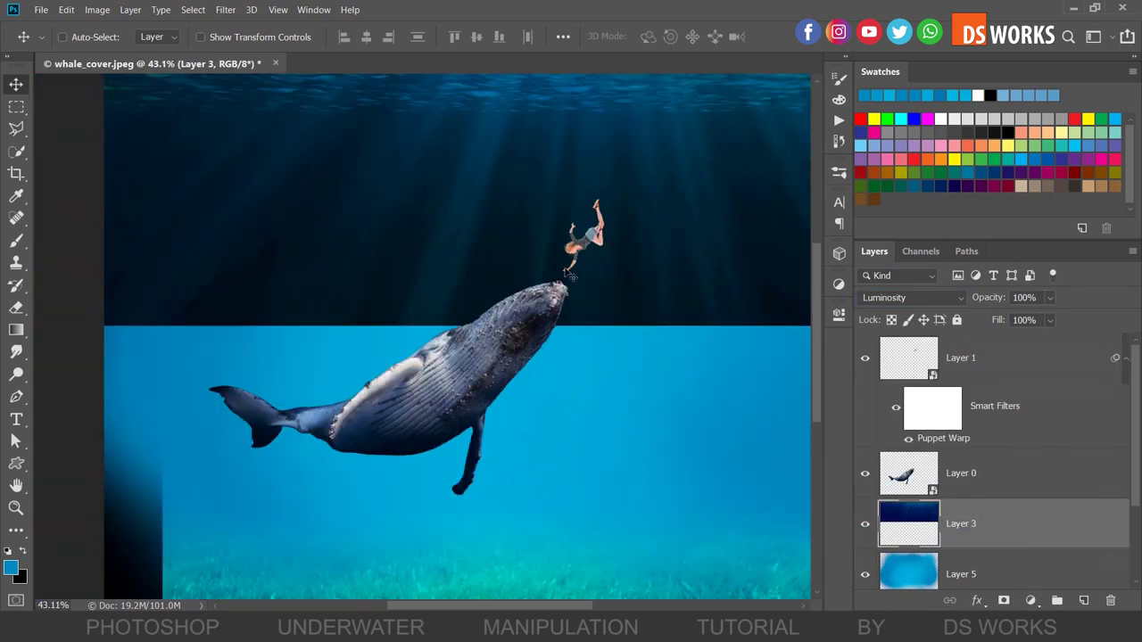
scroll(571, 277, down, 2)
drag(672, 258, 690, 281)
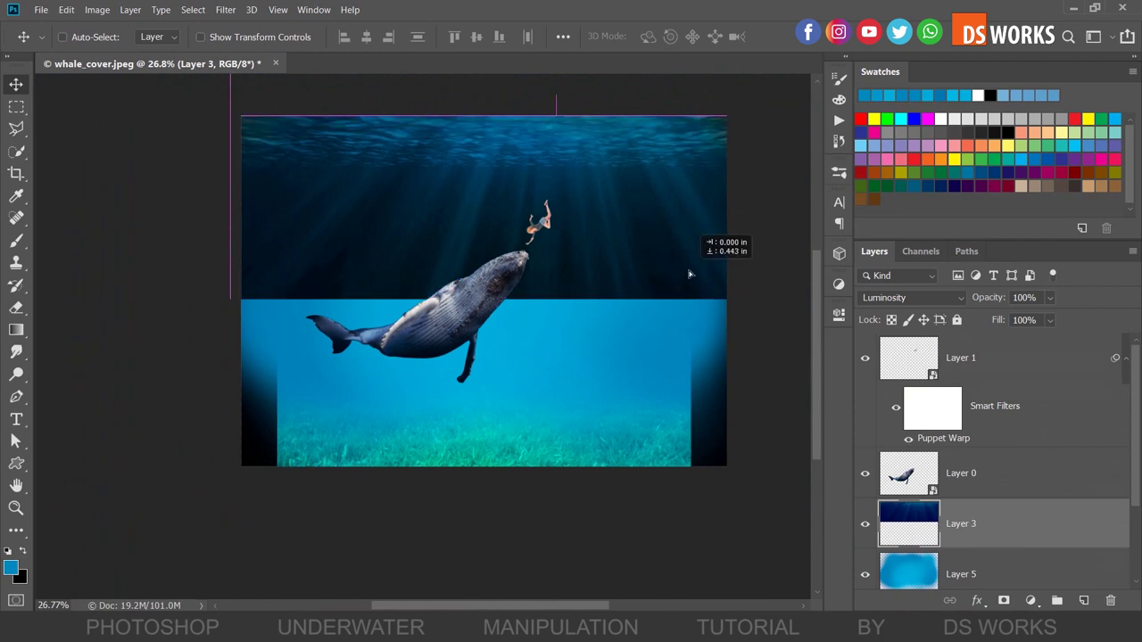
Step: Mask the rays layer with black brushing along its lower edge, then select Layer 5
click(1003, 601)
key(b)
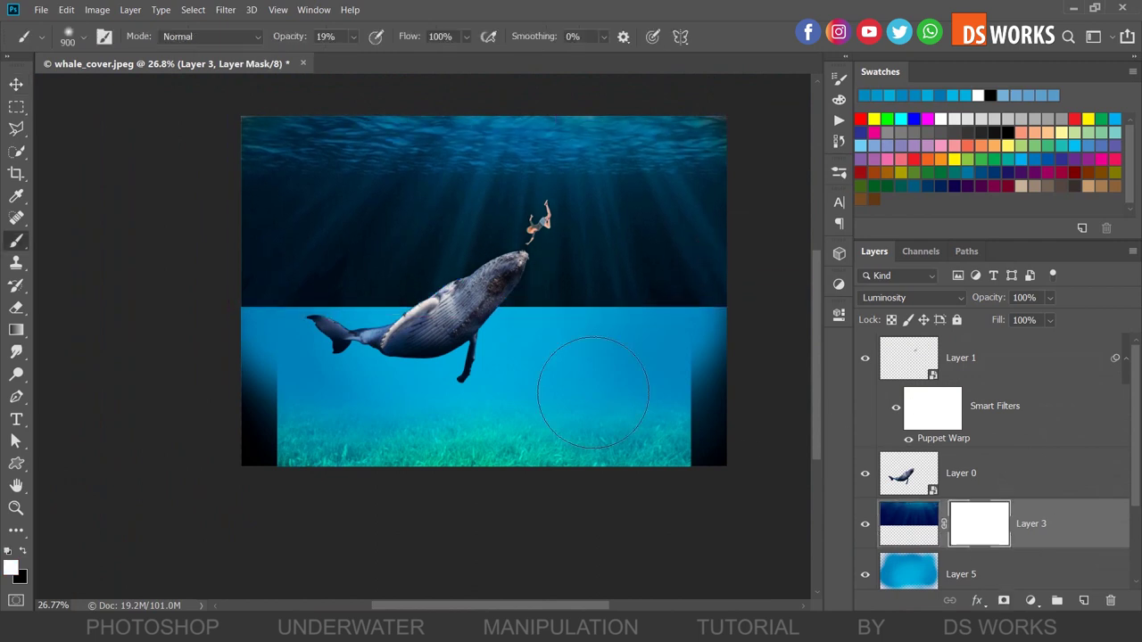
click(23, 551)
drag(716, 306, 259, 329)
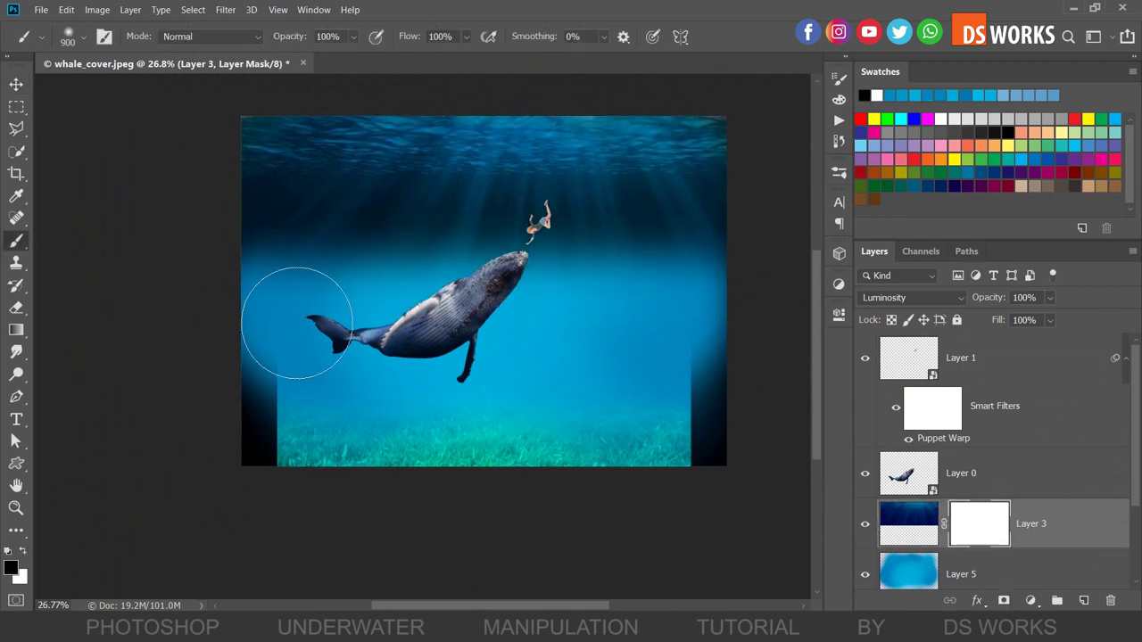
key(v)
scroll(547, 307, up, 2)
scroll(553, 357, down, 1)
ctrl+click(558, 392)
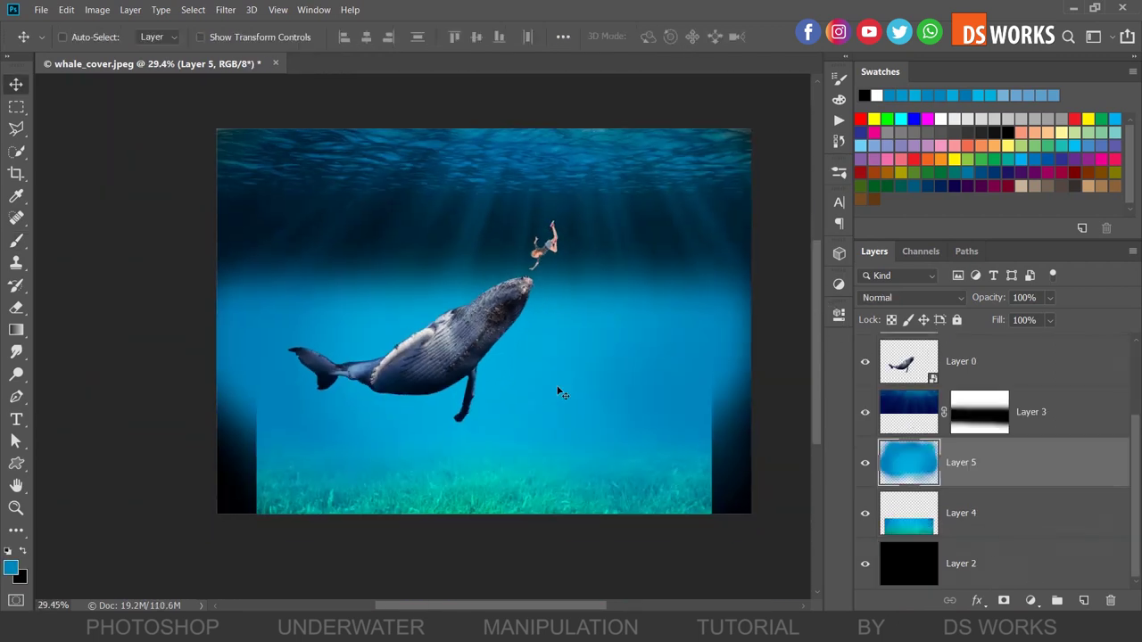
scroll(620, 222, up, 3)
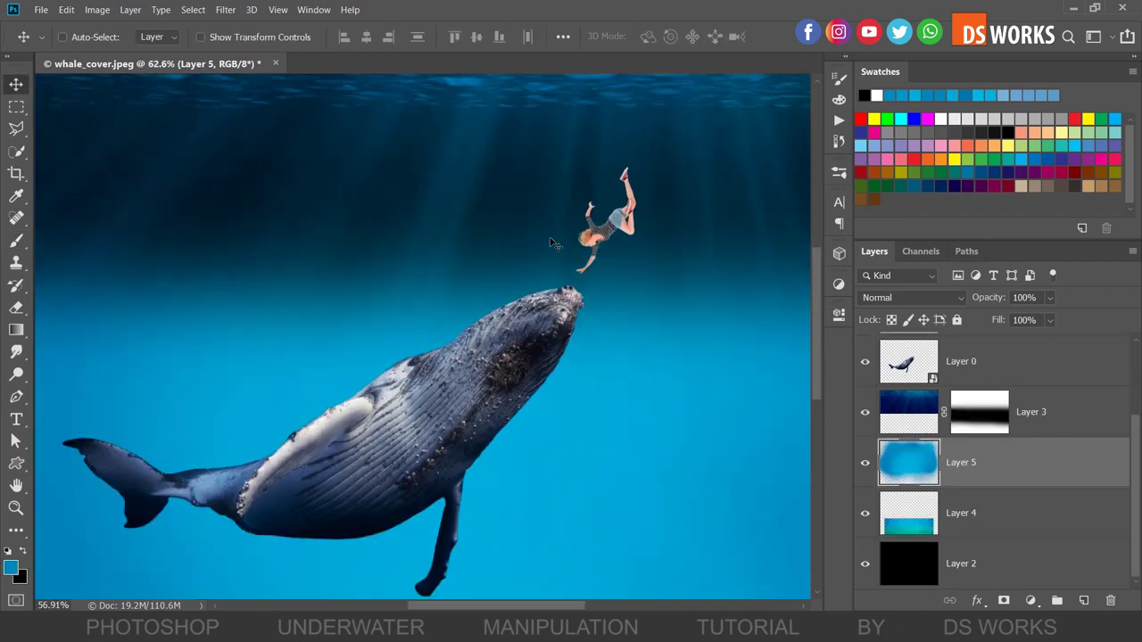
scroll(449, 227, down, 3)
Step: Add a Curves adjustment above Layer 5, lowering its top-right point to darken the water to navy
click(1027, 600)
click(1044, 408)
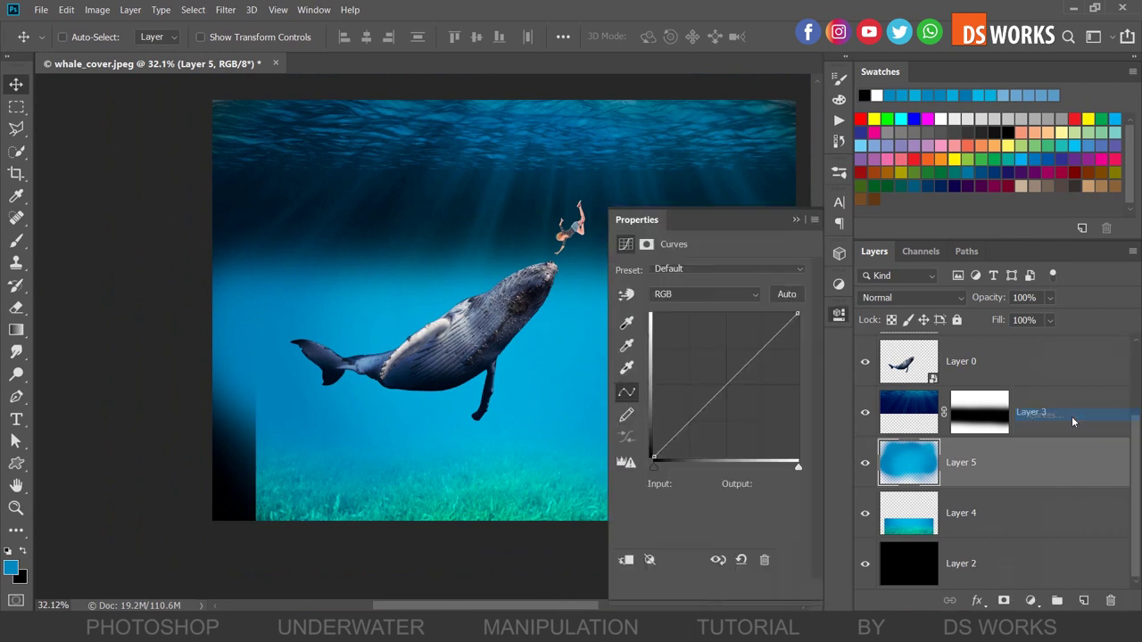
mouse_move(799, 315)
mouse_down()
mouse_move(819, 419)
mouse_move(802, 429)
mouse_up()
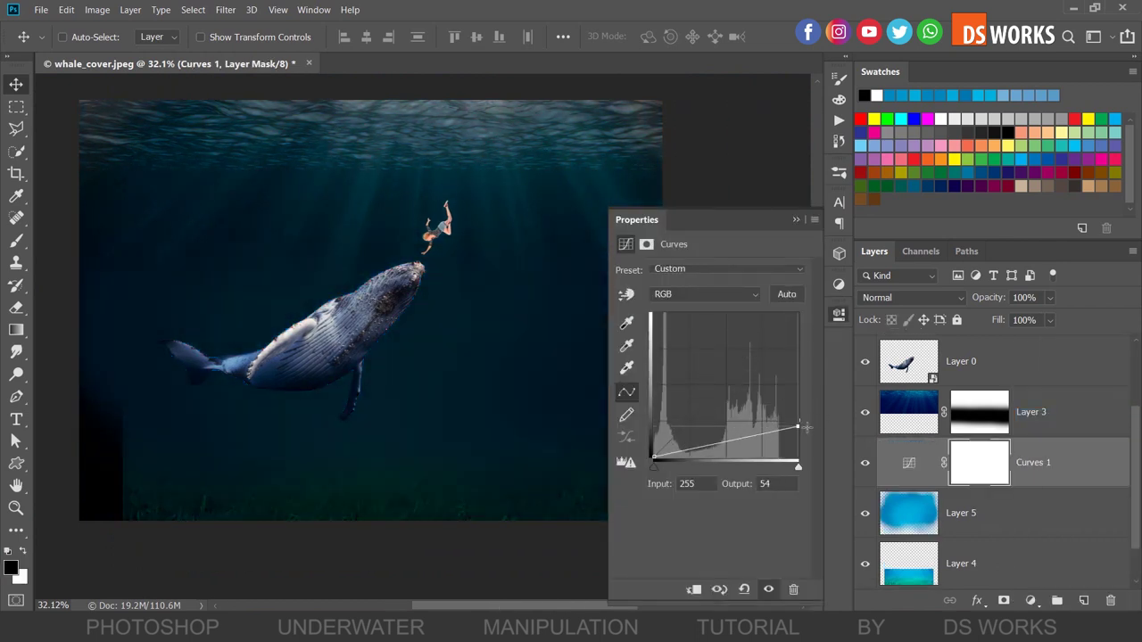
click(414, 403)
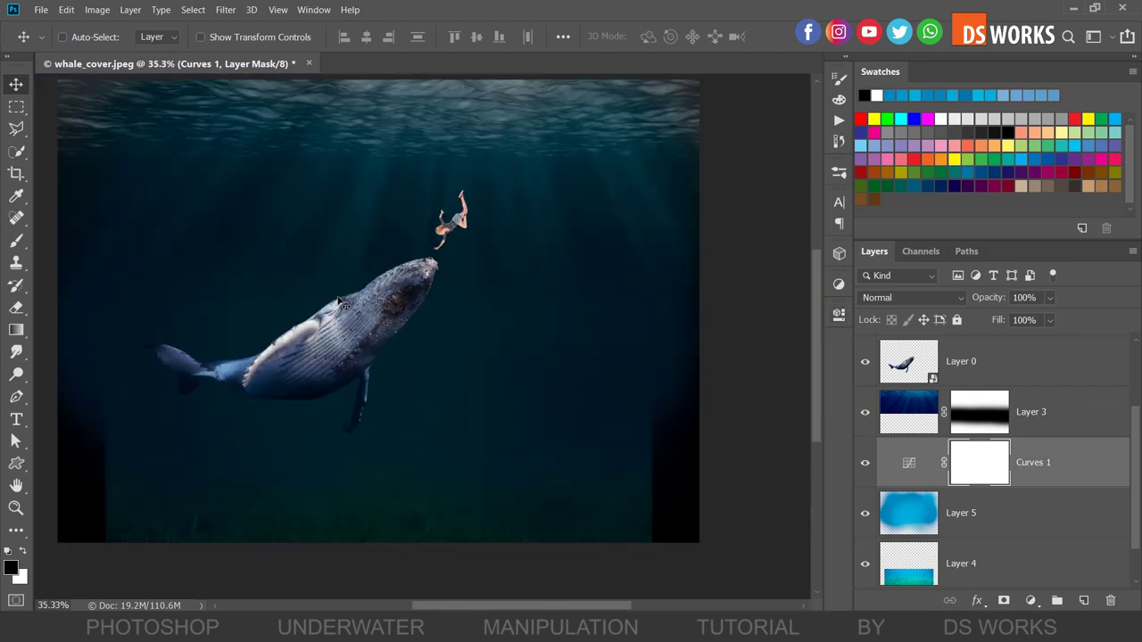
scroll(379, 152, up, 3)
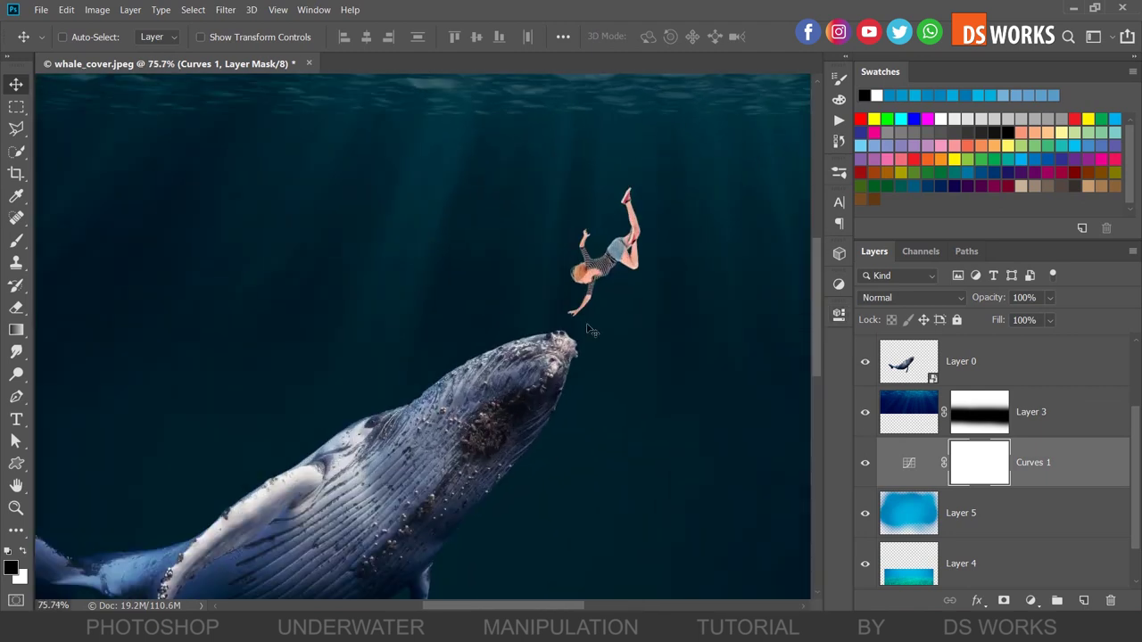
Step: Put Layer 1 into a new group named 'girl'
click(921, 361)
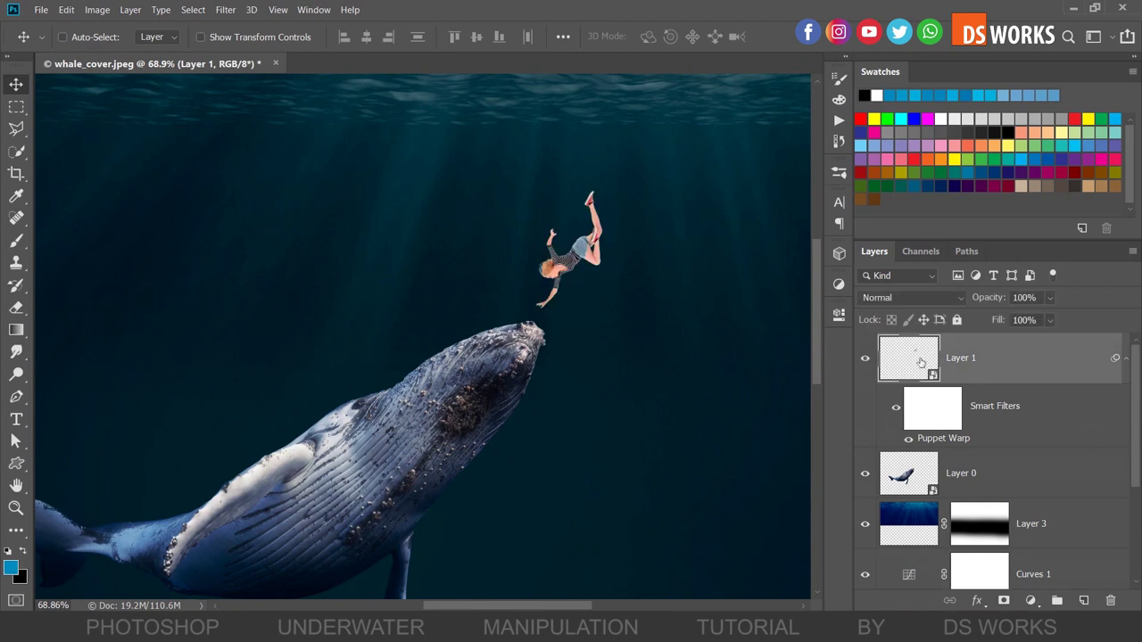
key(ctrl+g)
click(881, 343)
double_click(923, 342)
text(girl)
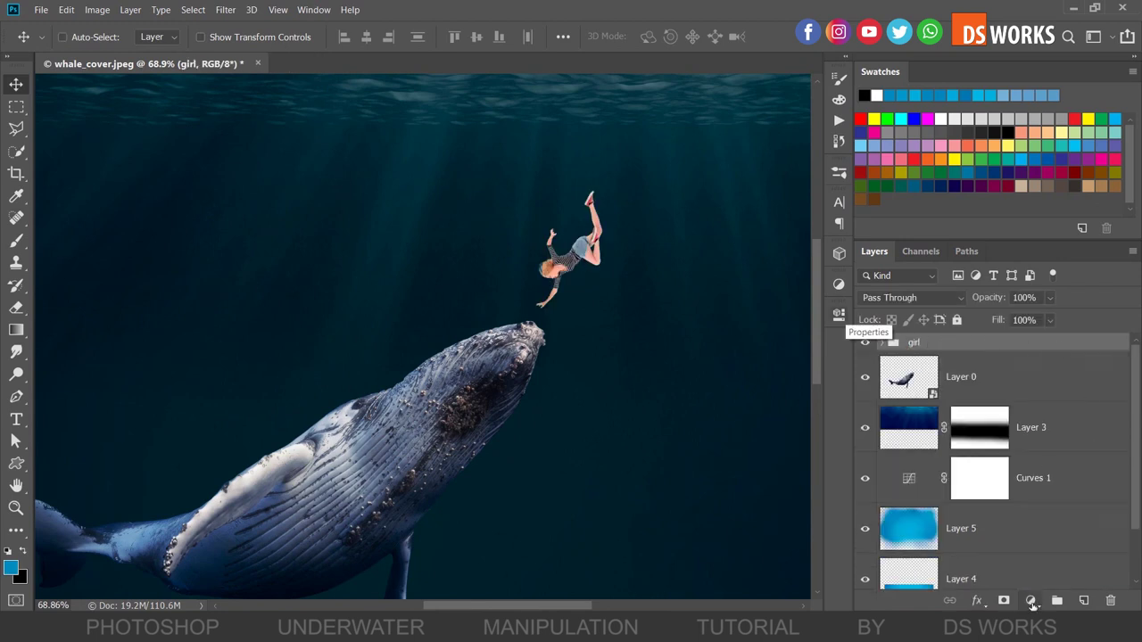
Step: Add a Hue/Saturation adjustment at Saturation -23, clipped to the girl group
click(1032, 602)
click(1053, 420)
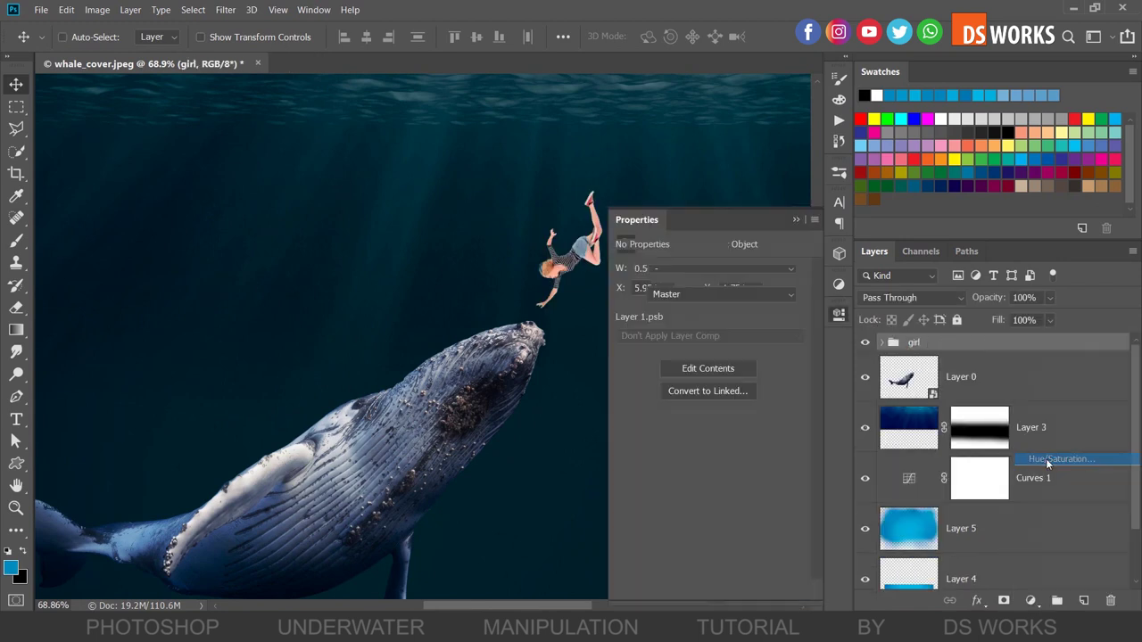
drag(709, 368, 675, 373)
key(ctrl+alt+g)
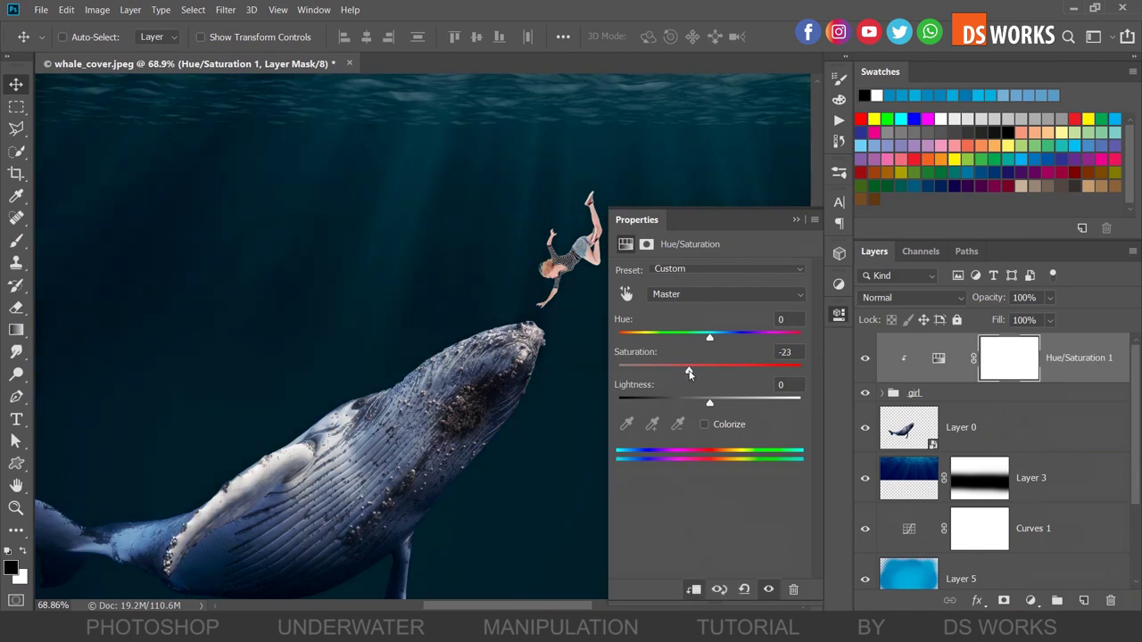
click(796, 219)
scroll(637, 259, up, 2)
scroll(637, 260, up, 2)
scroll(701, 233, down, 4)
scroll(683, 229, up, 3)
scroll(683, 228, down, 2)
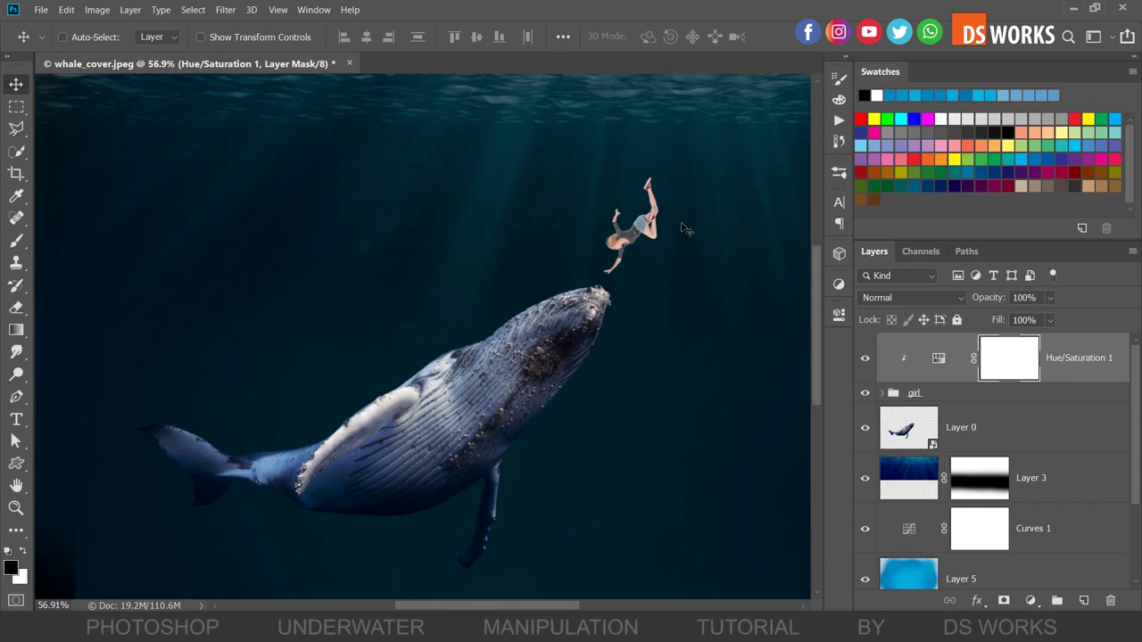
Step: Add a Levels adjustment clipped to the girl group with output white lowered to 58
click(1030, 600)
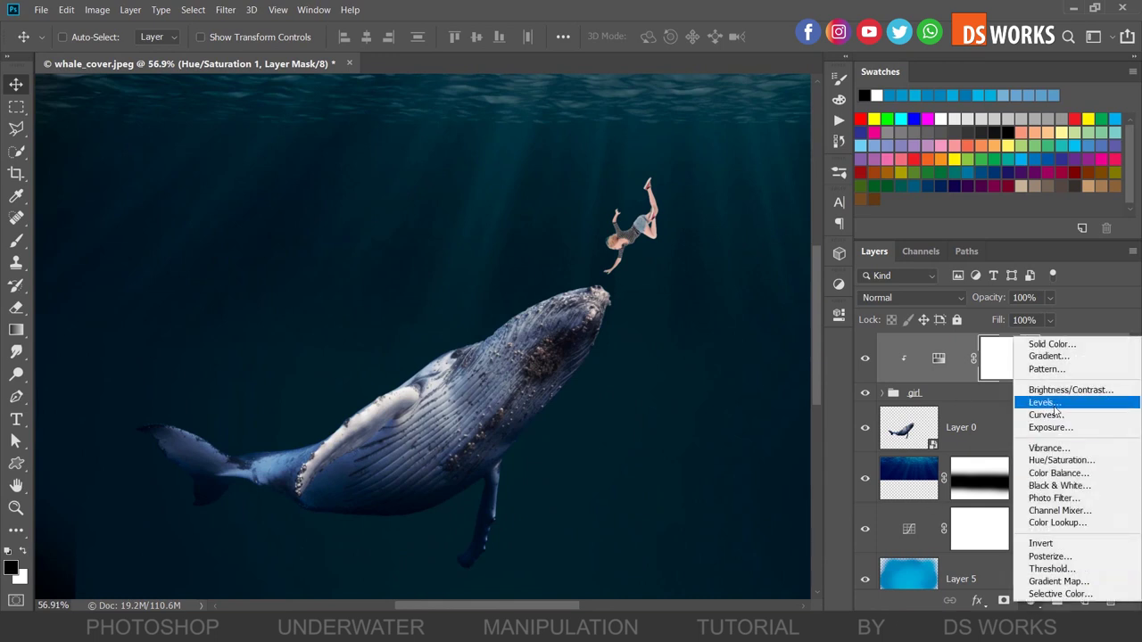
click(1026, 401)
scroll(322, 339, right, 2)
key(ctrl+alt+g)
drag(786, 431, 673, 436)
click(796, 220)
scroll(389, 210, up, 5)
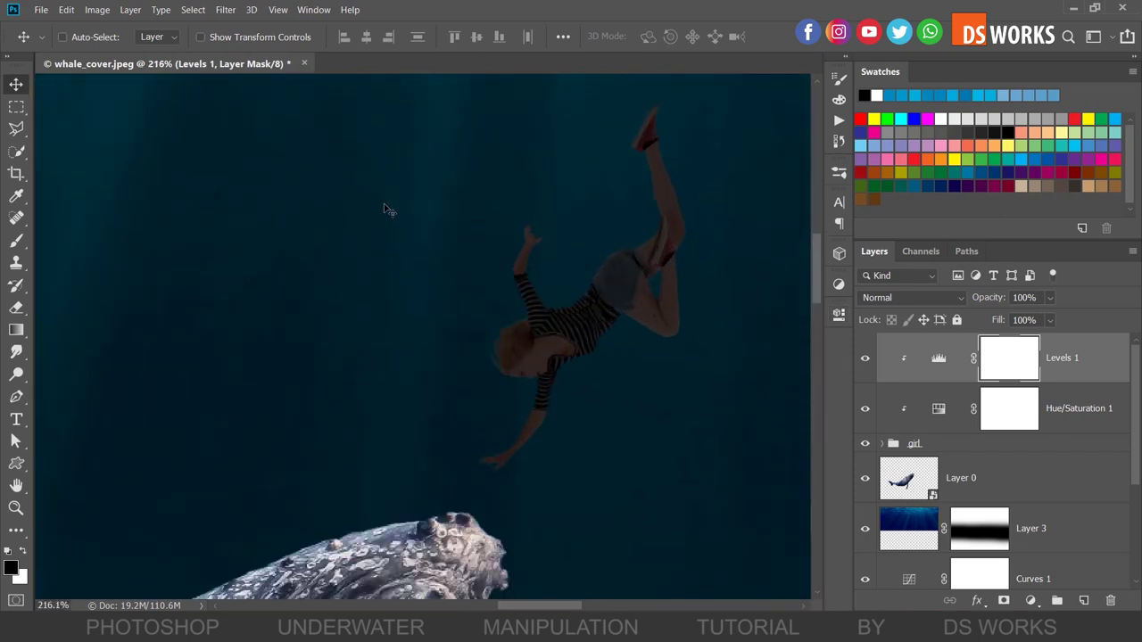
Step: Invert the Levels mask and set a smaller brush painting in white
key(b)
key(bracketleft)
key(bracketleft)
key(bracketleft)
key(bracketleft)
key(bracketleft)
key(bracketleft)
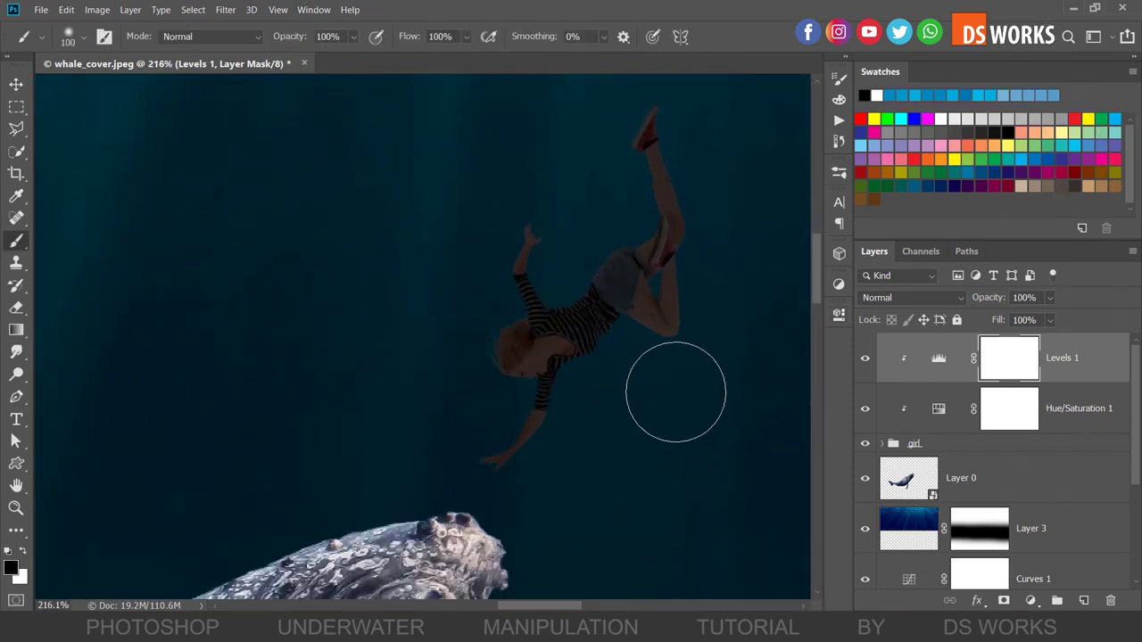
key(ctrl+i)
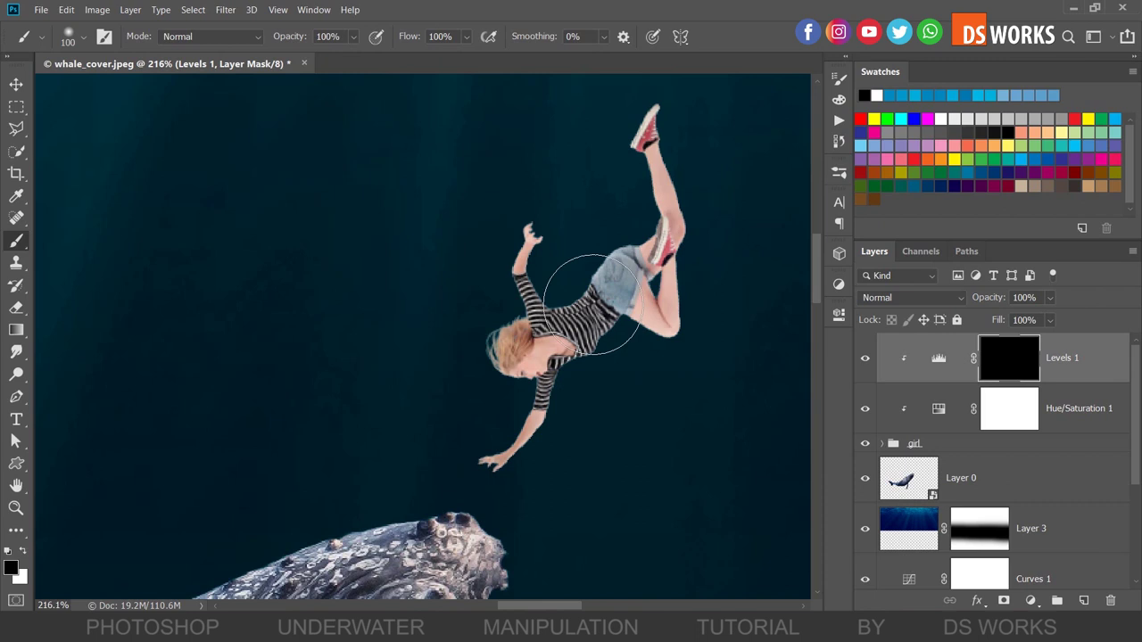
key(x)
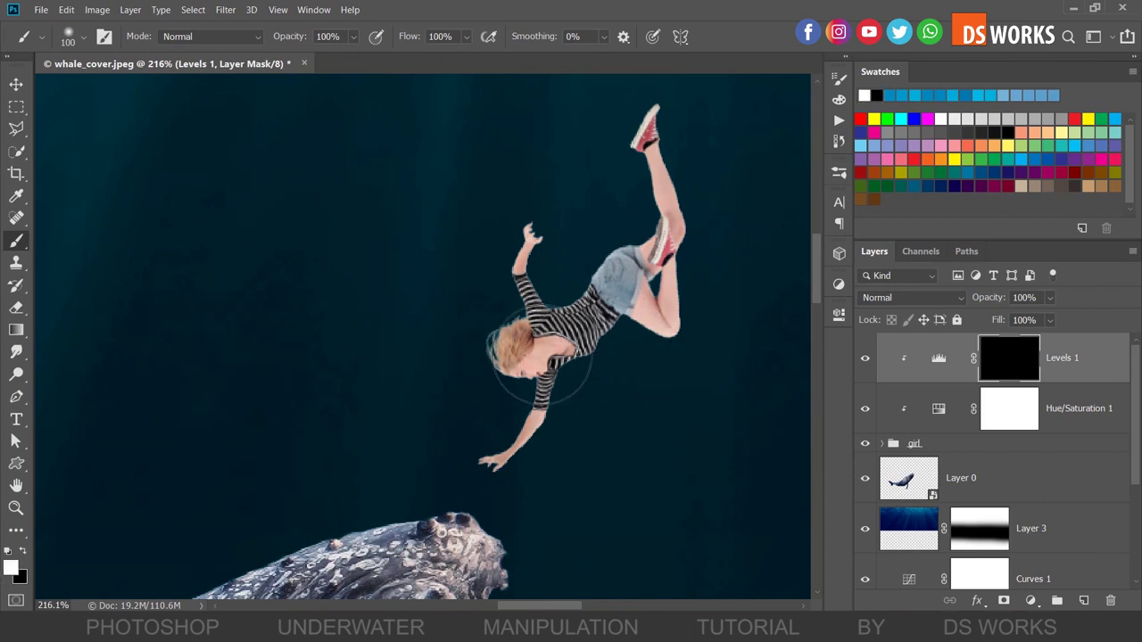
key(bracketleft)
Step: Paint darkening onto the girl's shaded side, thigh, leg and hair
drag(637, 374, 542, 386)
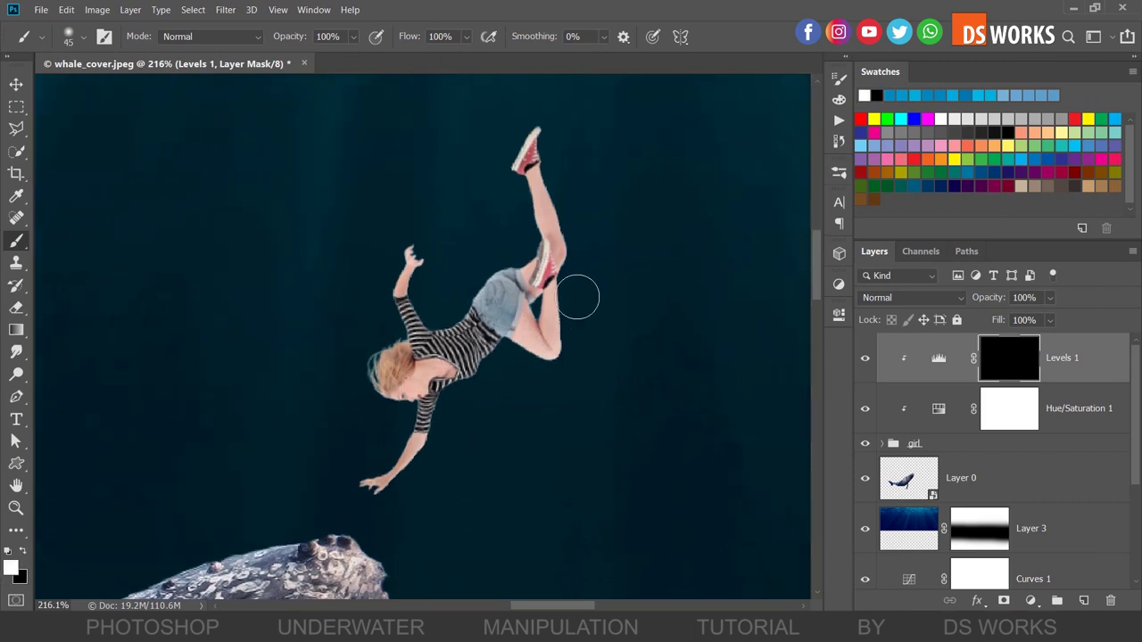
key(bracketleft)
drag(578, 297, 541, 369)
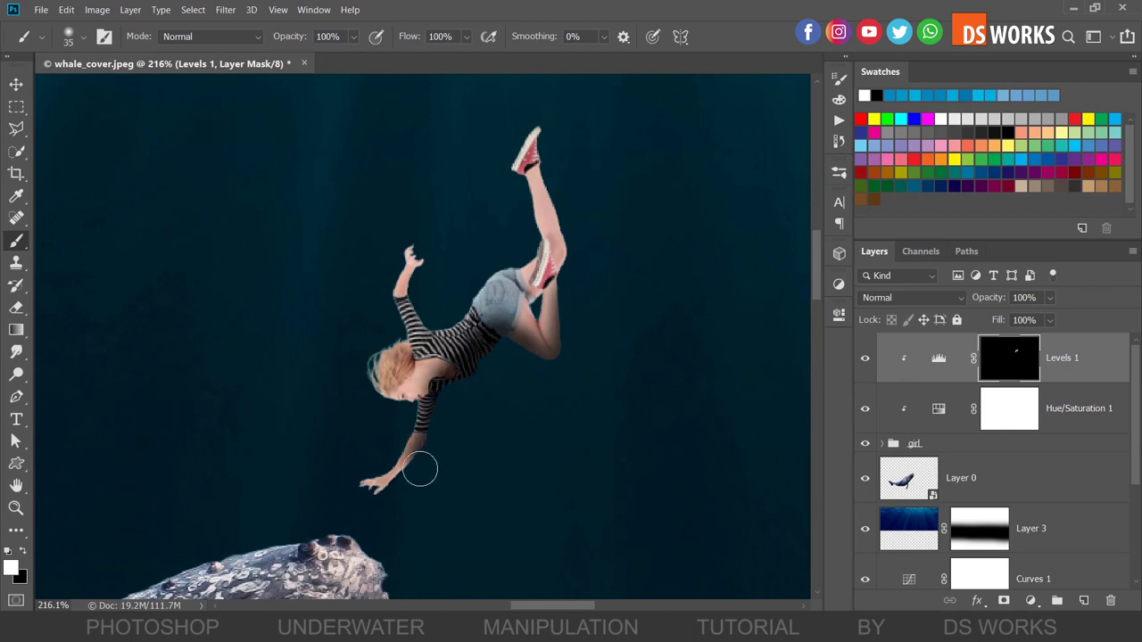
key(bracketright)
mouse_move(459, 385)
mouse_down()
mouse_move(497, 319)
mouse_move(564, 349)
mouse_up()
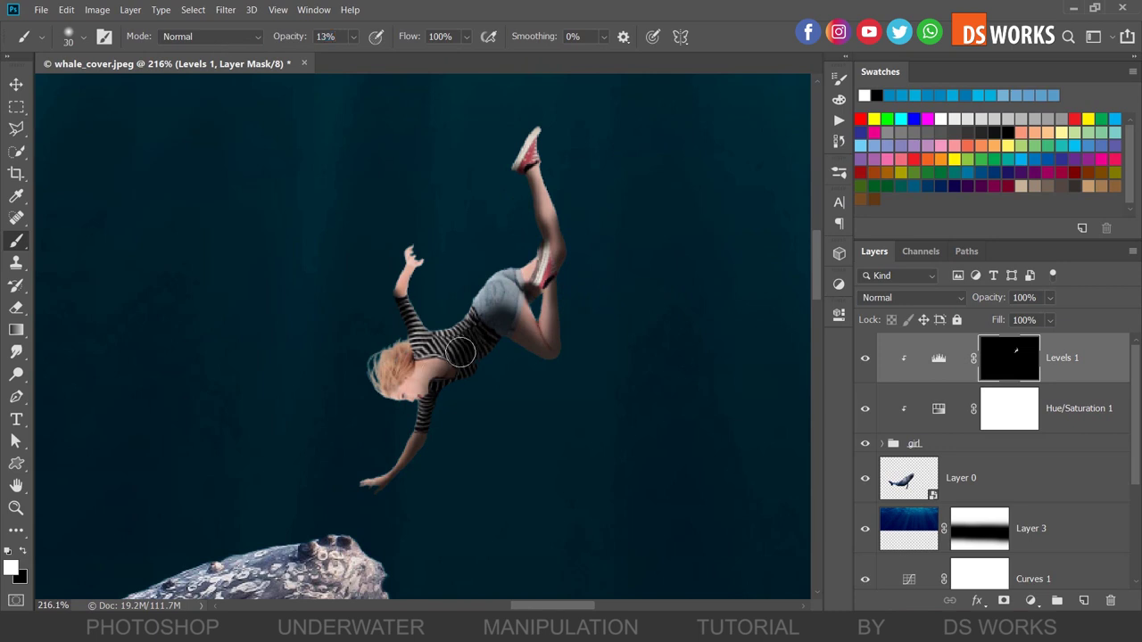
drag(425, 368, 438, 363)
key(bracketleft)
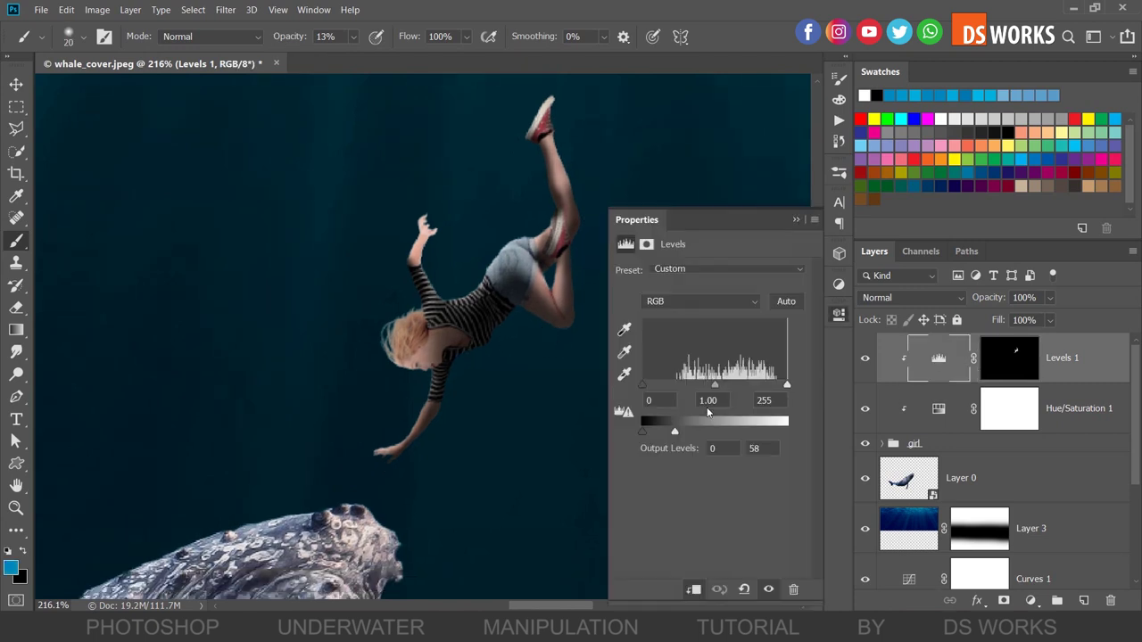
click(791, 219)
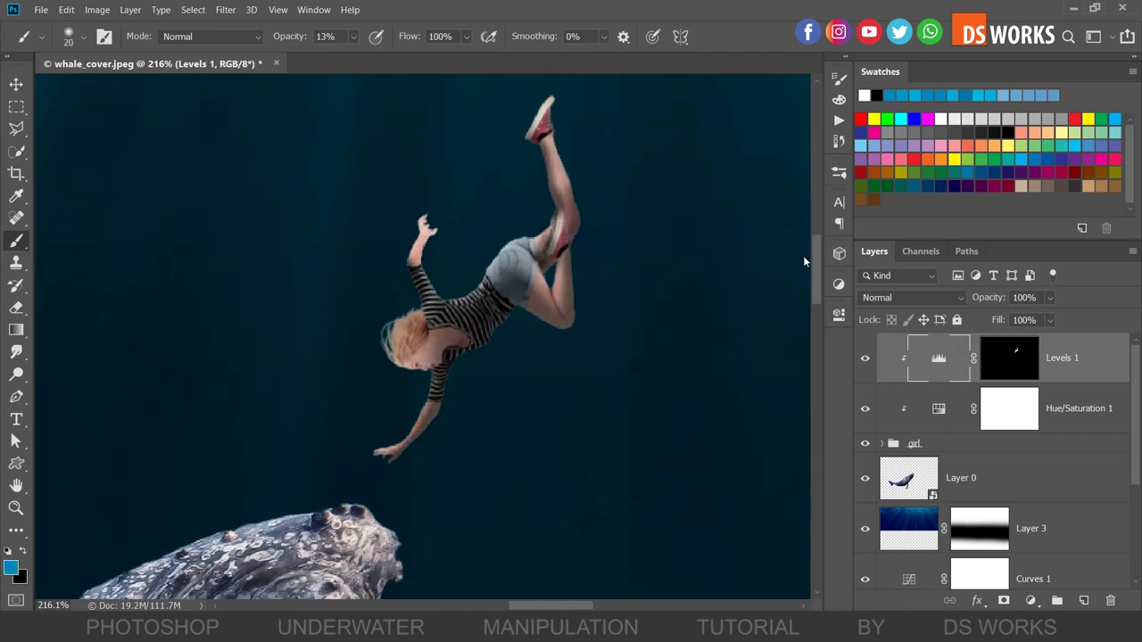
Step: Gaussian-blur the Levels 1 mask at 8.4 px and add a new empty layer
click(1009, 358)
click(225, 10)
click(457, 222)
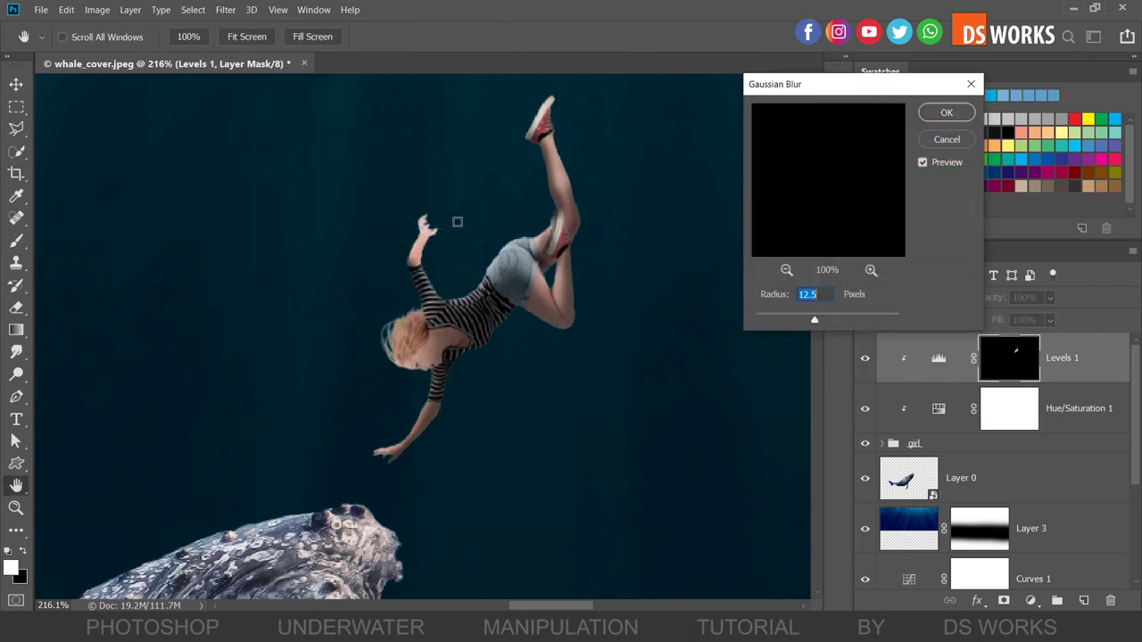
drag(814, 320, 808, 325)
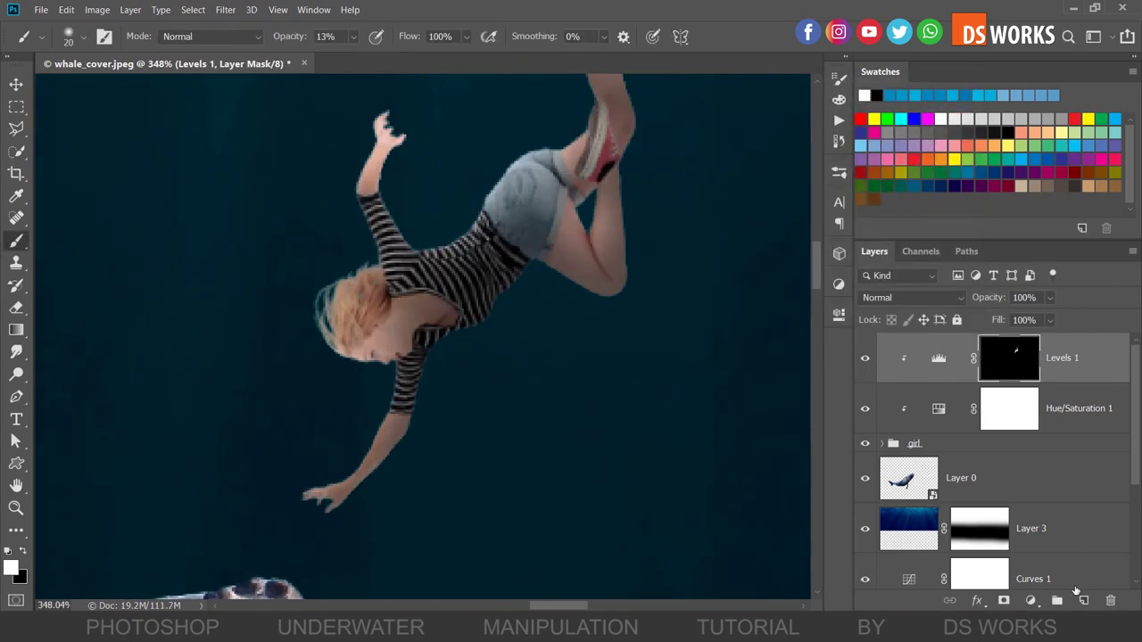
click(1083, 599)
Step: Clip Layer 6 to the layer below and paint dark 10% shading across the girl's neck and shoulder
right_click(990, 358)
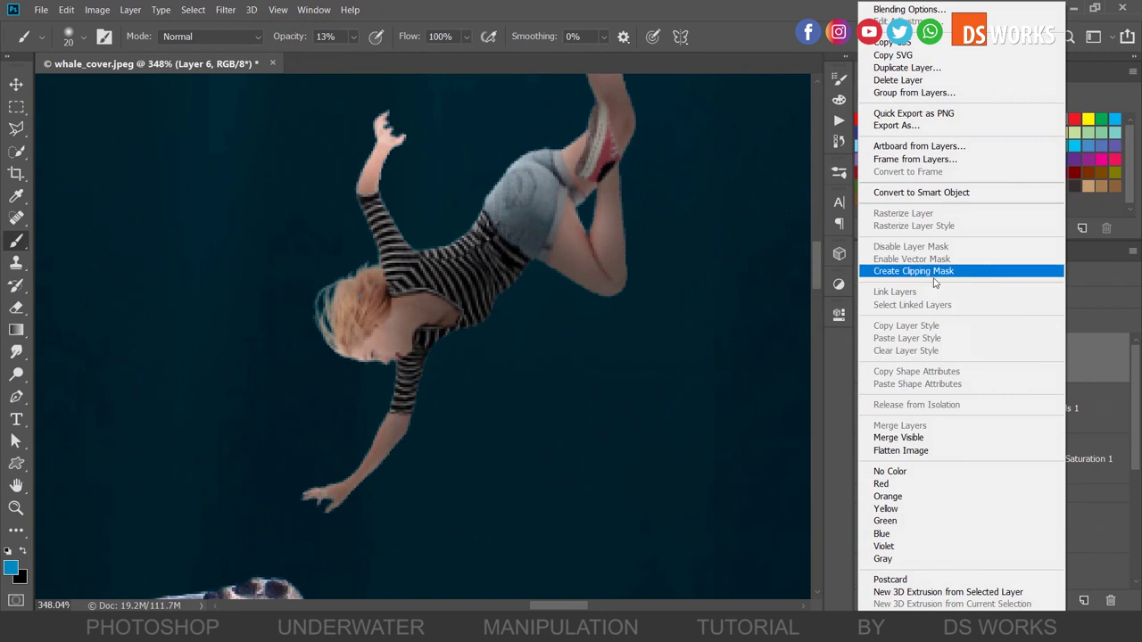
click(928, 264)
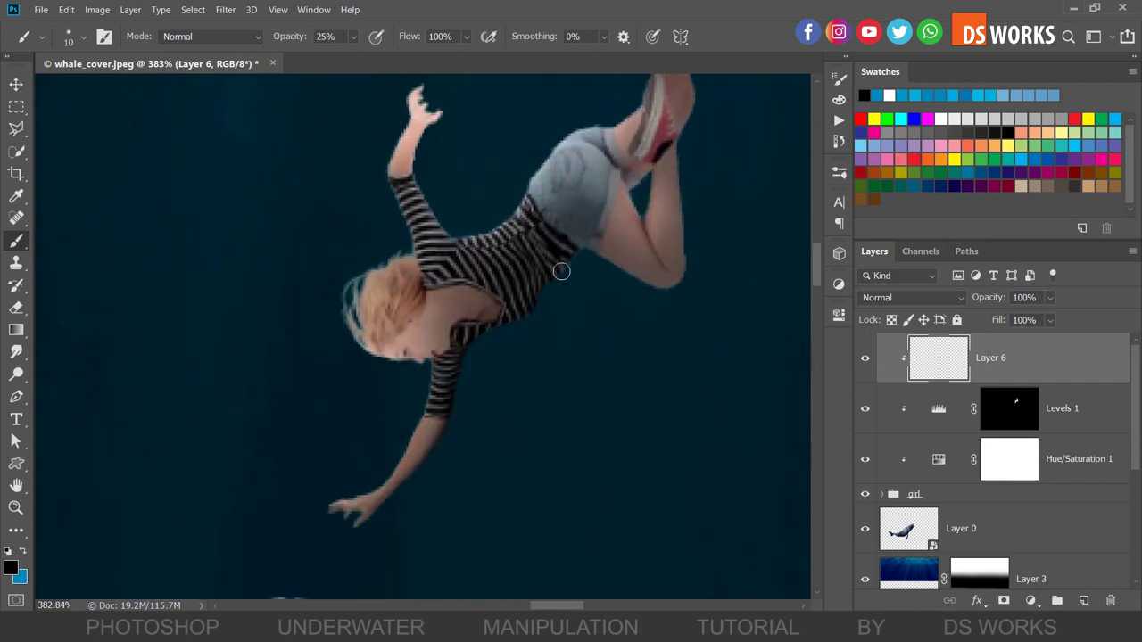
key(bracketright)
mouse_move(515, 294)
mouse_down()
mouse_move(450, 335)
mouse_move(383, 356)
mouse_move(428, 344)
mouse_move(327, 331)
mouse_move(389, 347)
mouse_up()
text(10)
key(bracketleft)
Step: Continue shading the girl's face and hair, then fit the whole scene to the window
scroll(446, 356, up, 2)
scroll(488, 285, right, 2)
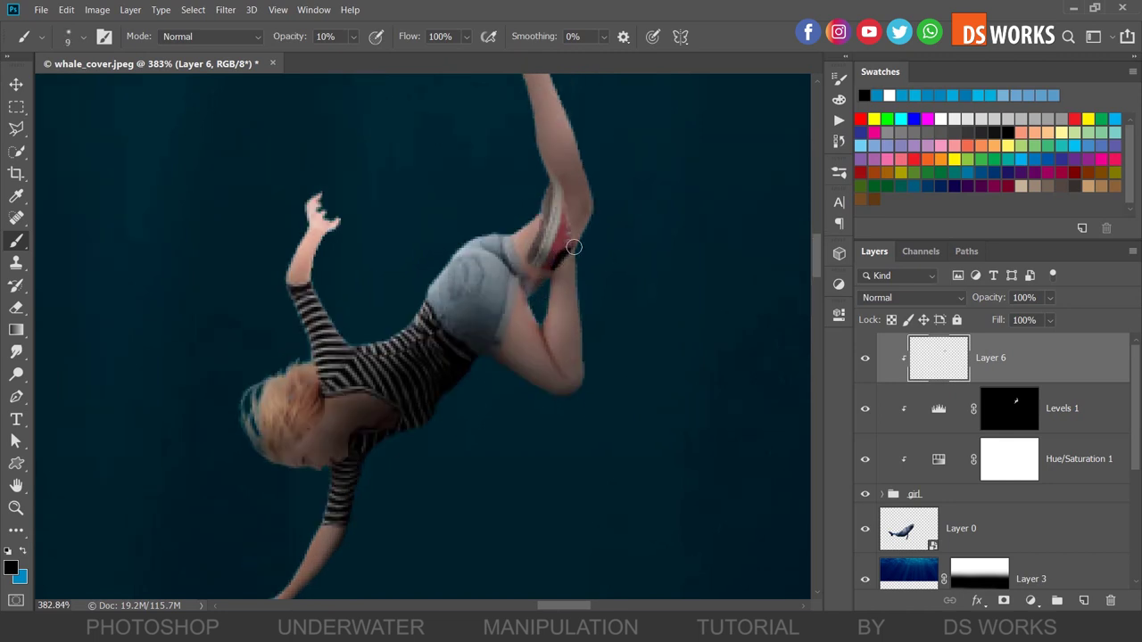
key(bracketright)
drag(574, 246, 583, 354)
key(bracketright)
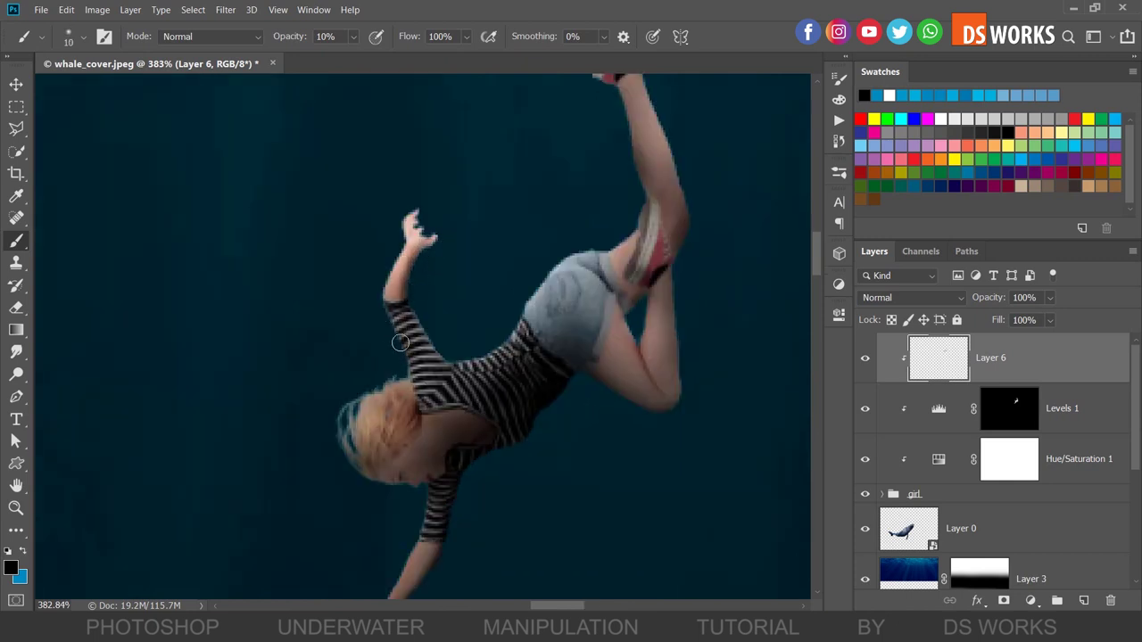
key(ctrl+0)
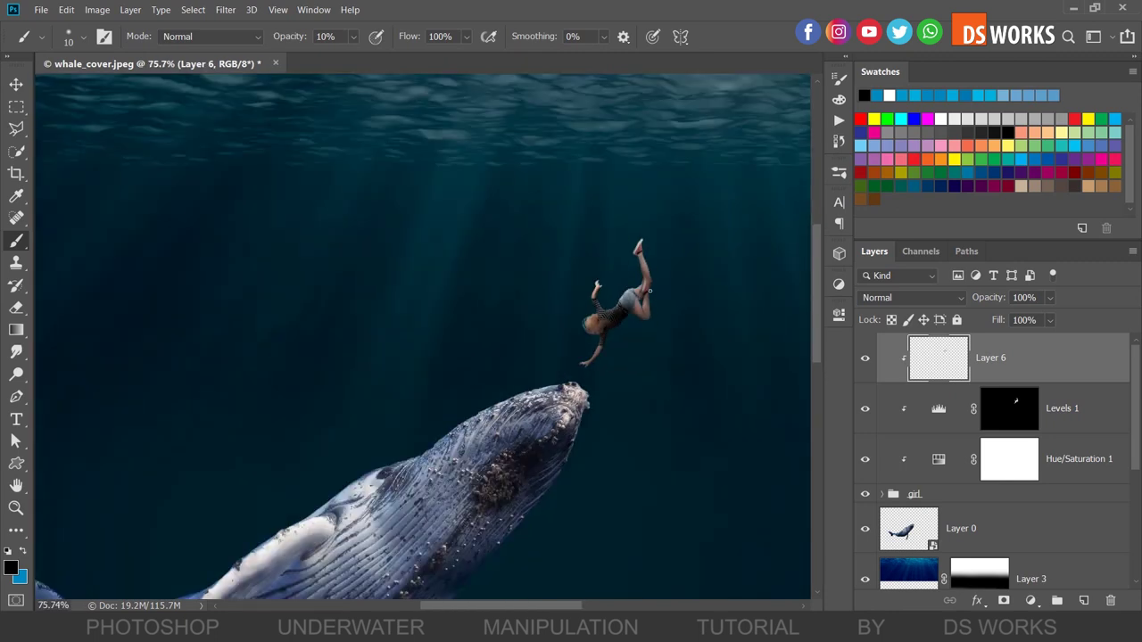
scroll(641, 216, up, 3)
scroll(619, 423, down, 1)
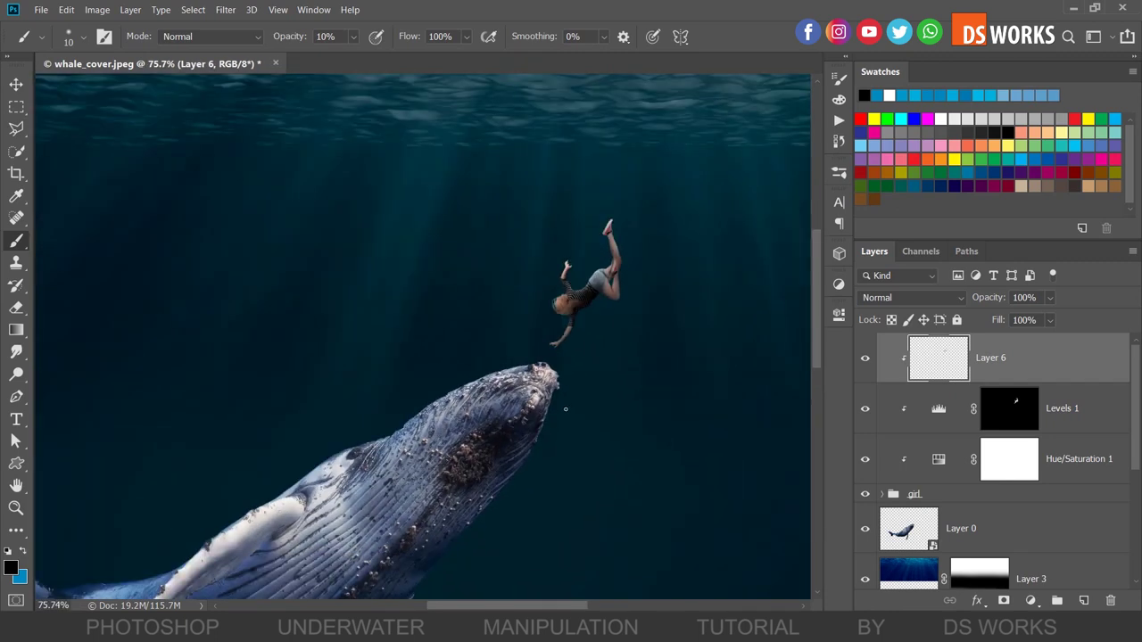
Step: Add a Hue/Saturation layer clipped to the girl, colorized at Hue 233, Saturation 35
scroll(637, 409, down, 1)
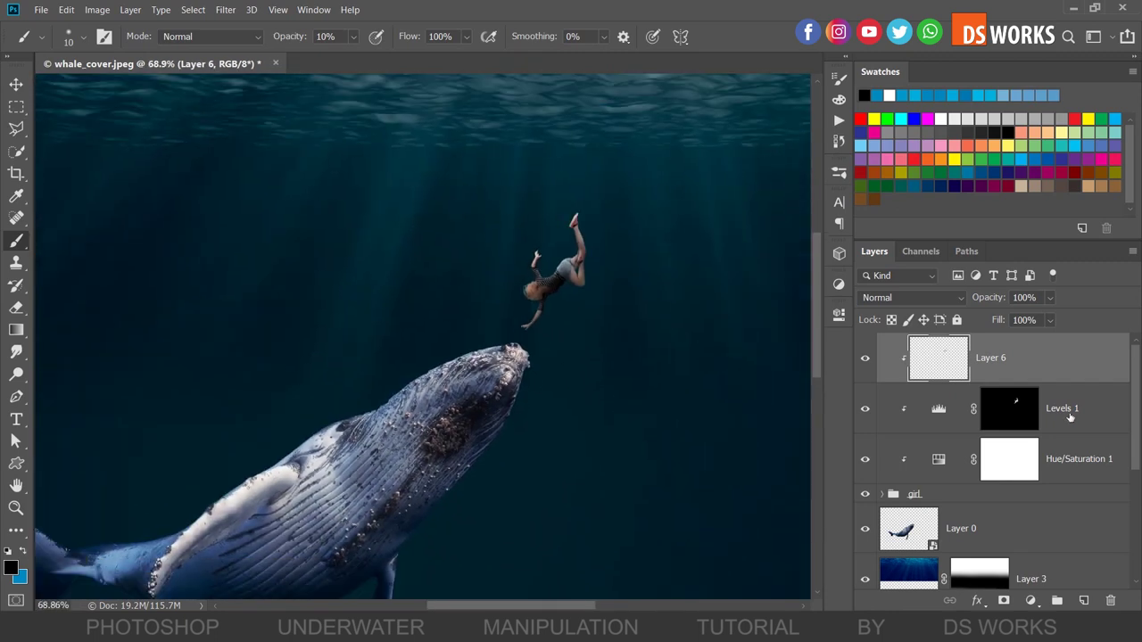
click(1031, 601)
click(1039, 463)
click(694, 589)
click(704, 423)
scroll(591, 373, right, 2)
drag(755, 339, 735, 337)
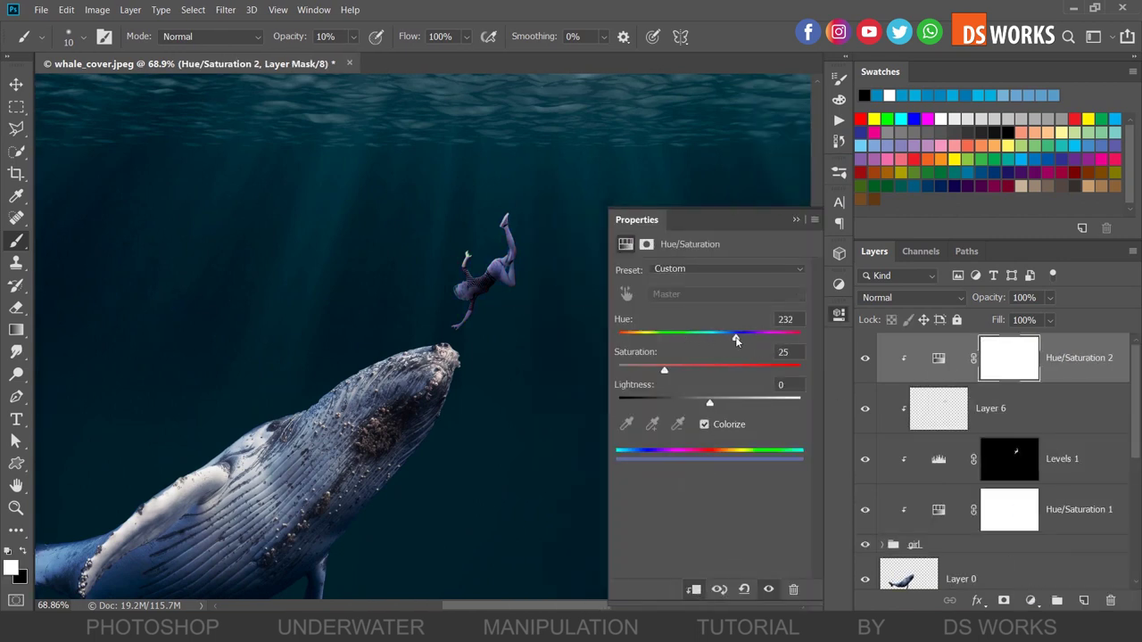
scroll(714, 350, down, 2)
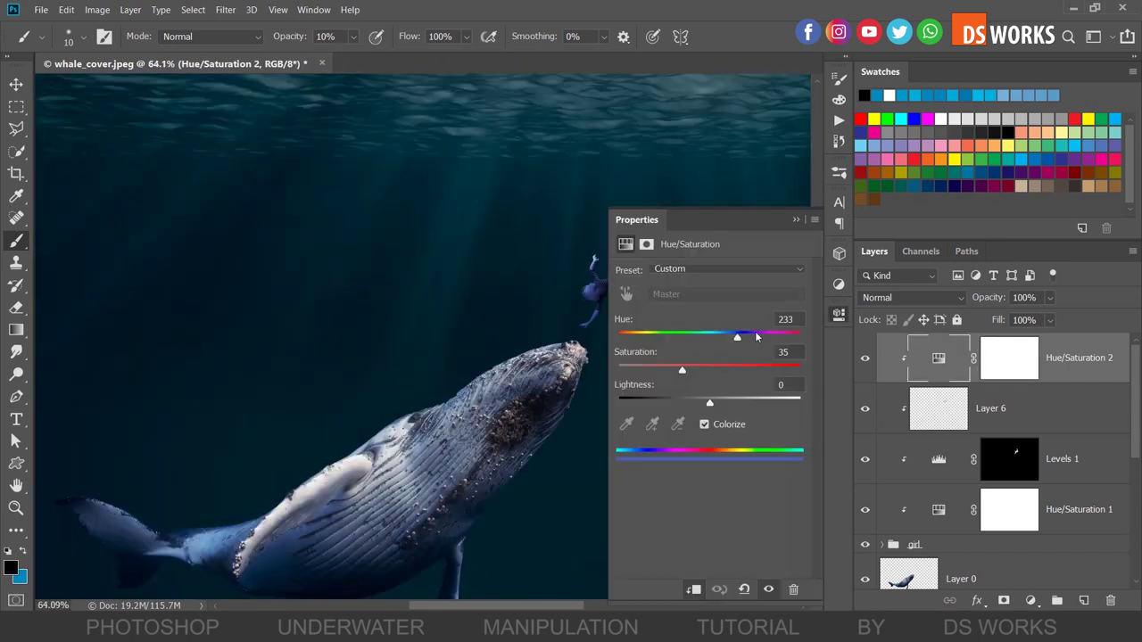
click(795, 220)
Step: Paint black on the tint's mask with a size-10 soft brush over her hair and skin
scroll(806, 335, up, 3)
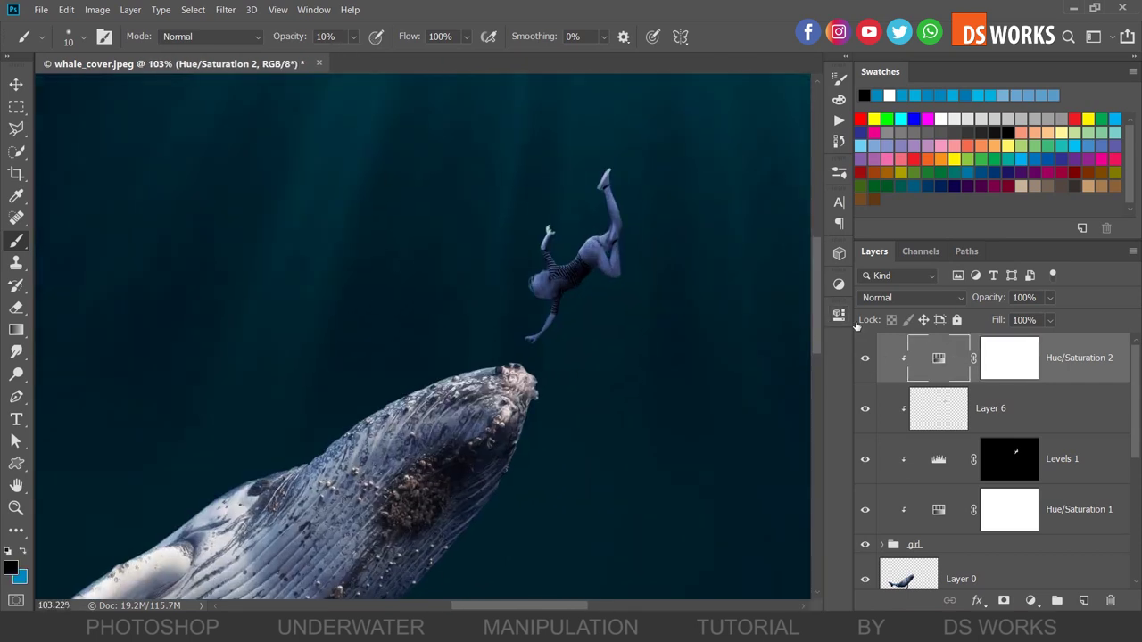
scroll(589, 218, up, 2)
scroll(588, 218, up, 1)
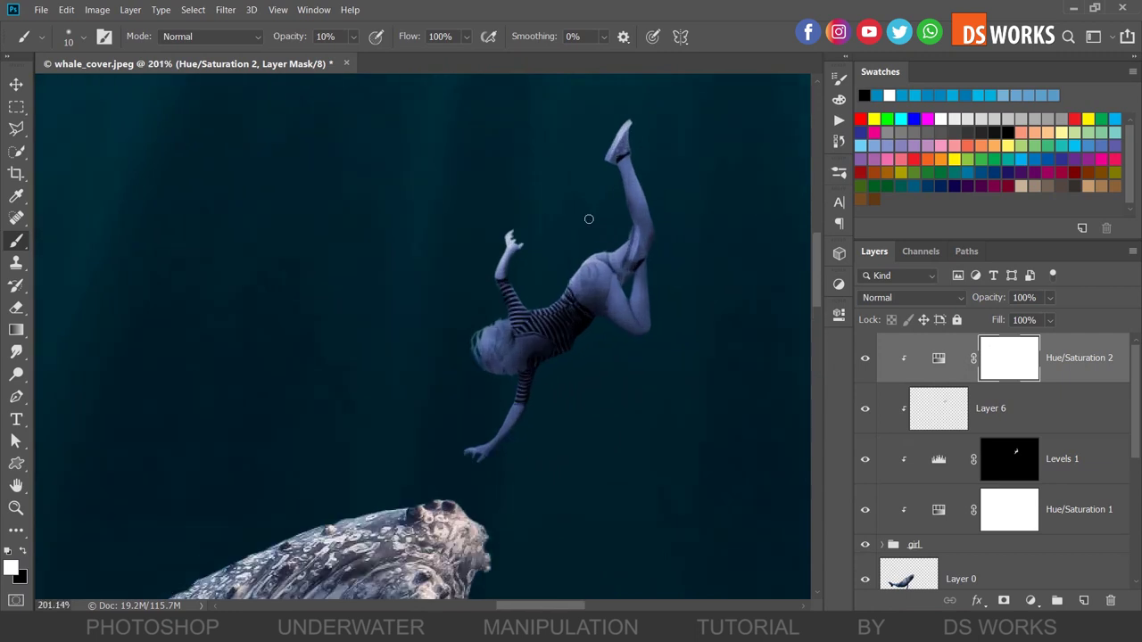
scroll(451, 163, up, 1)
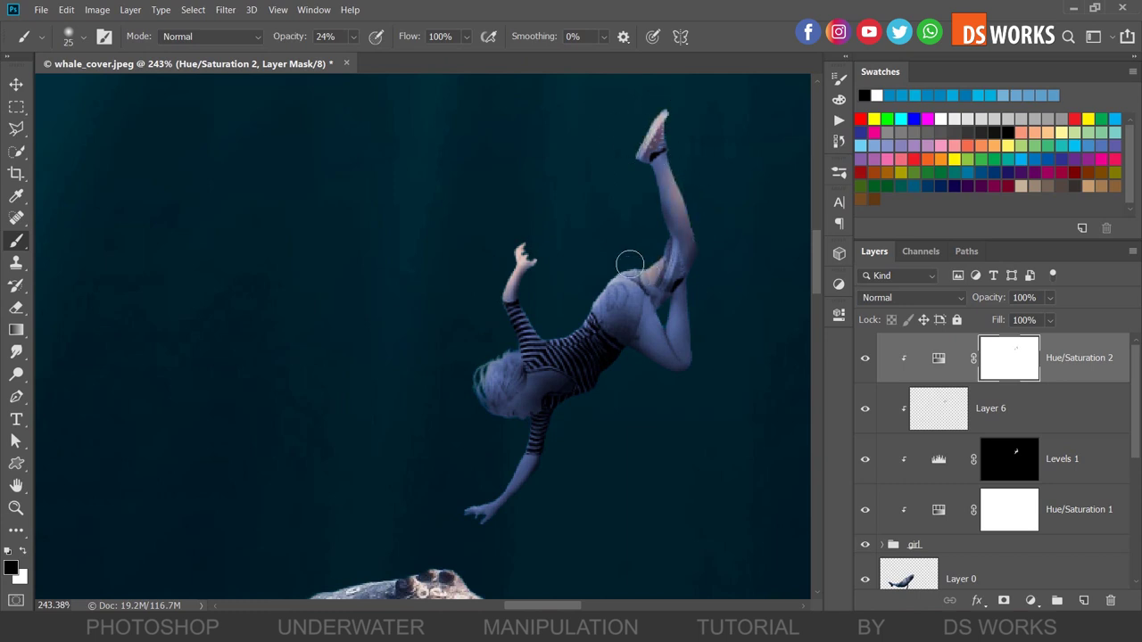
scroll(553, 308, down, 1)
scroll(543, 295, left, 1)
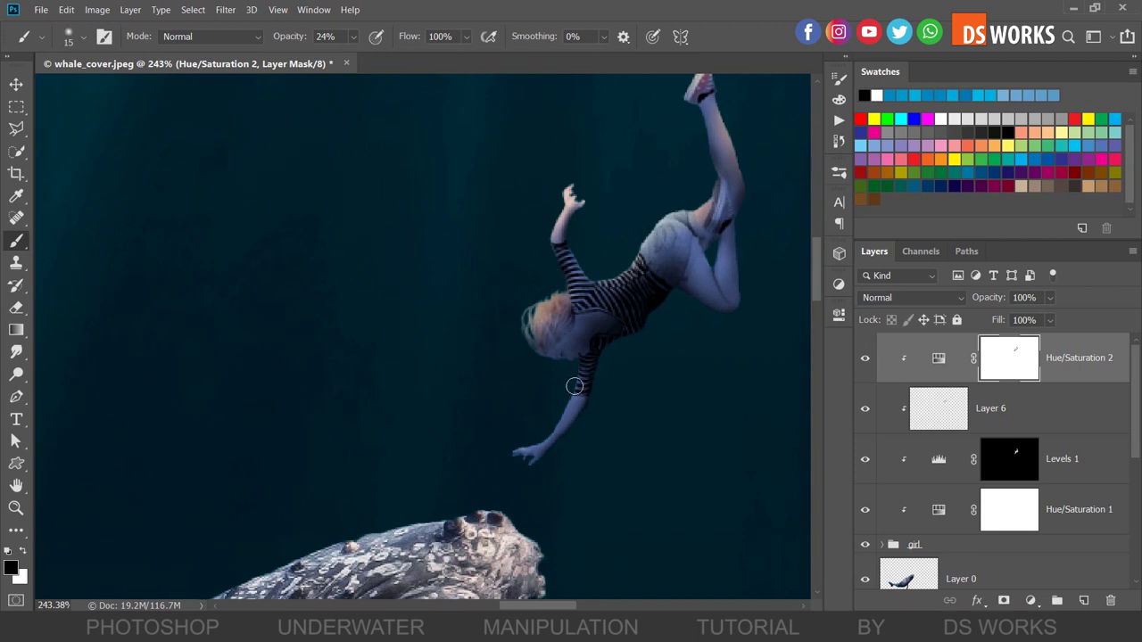
scroll(555, 425, up, 3)
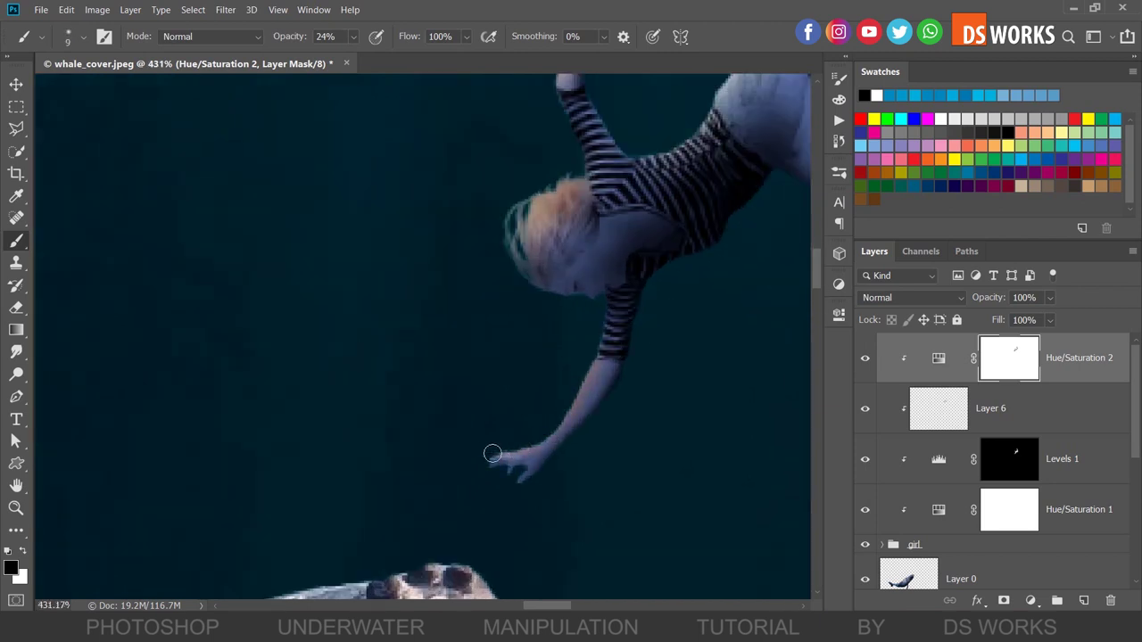
scroll(549, 430, down, 2)
key(bracketright)
key(bracketright)
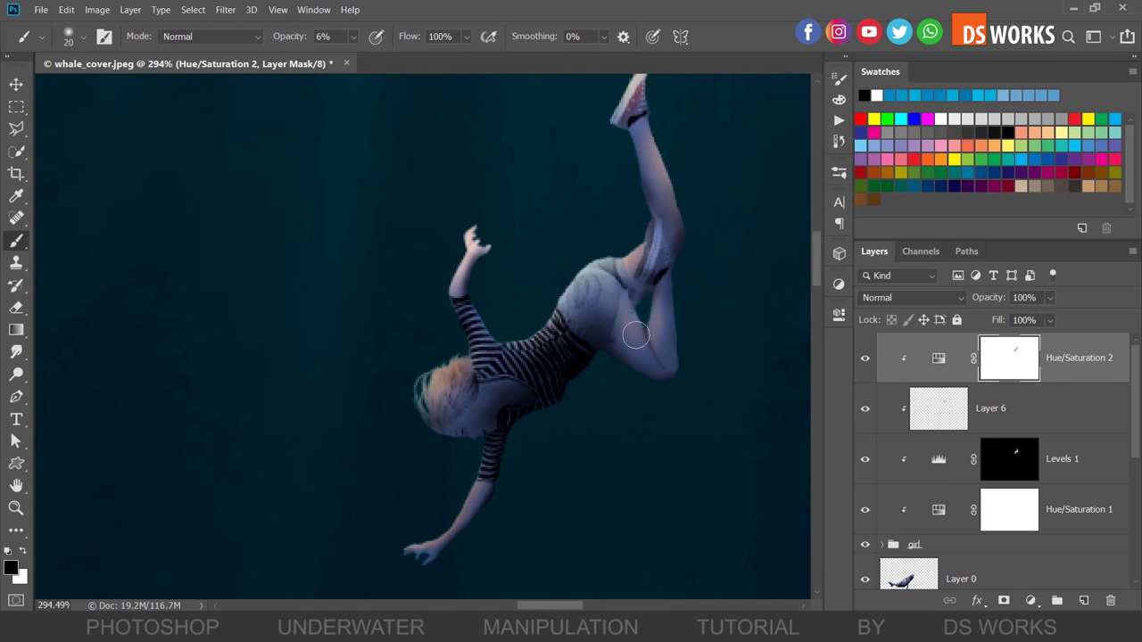
key(bracketleft)
key(bracketleft)
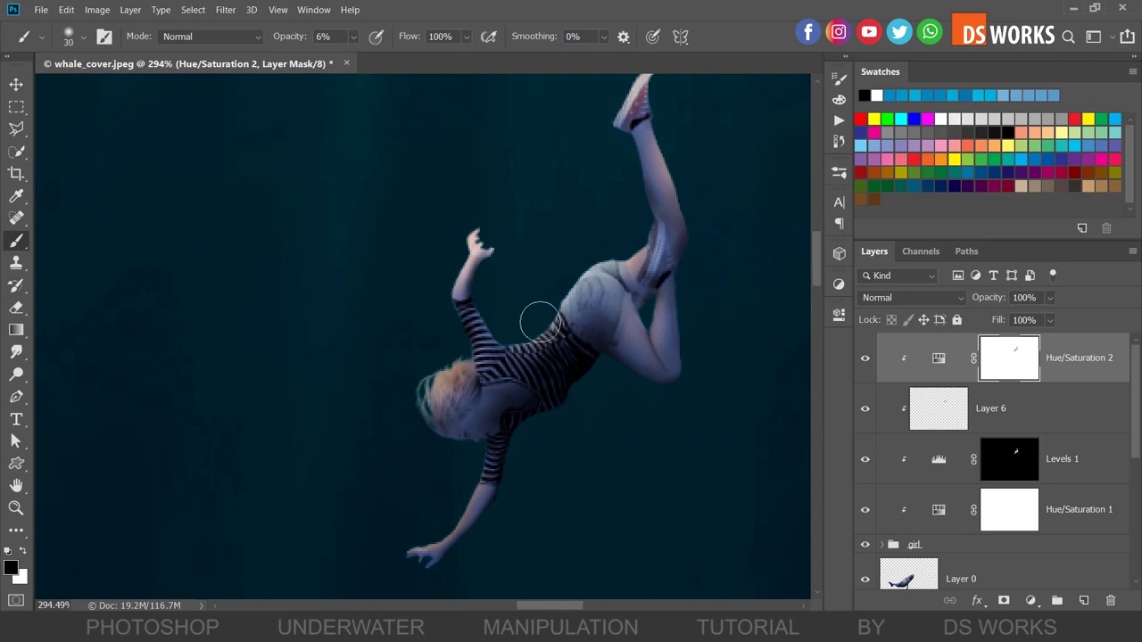
scroll(571, 242, down, 2)
scroll(624, 331, down, 3)
scroll(610, 303, up, 5)
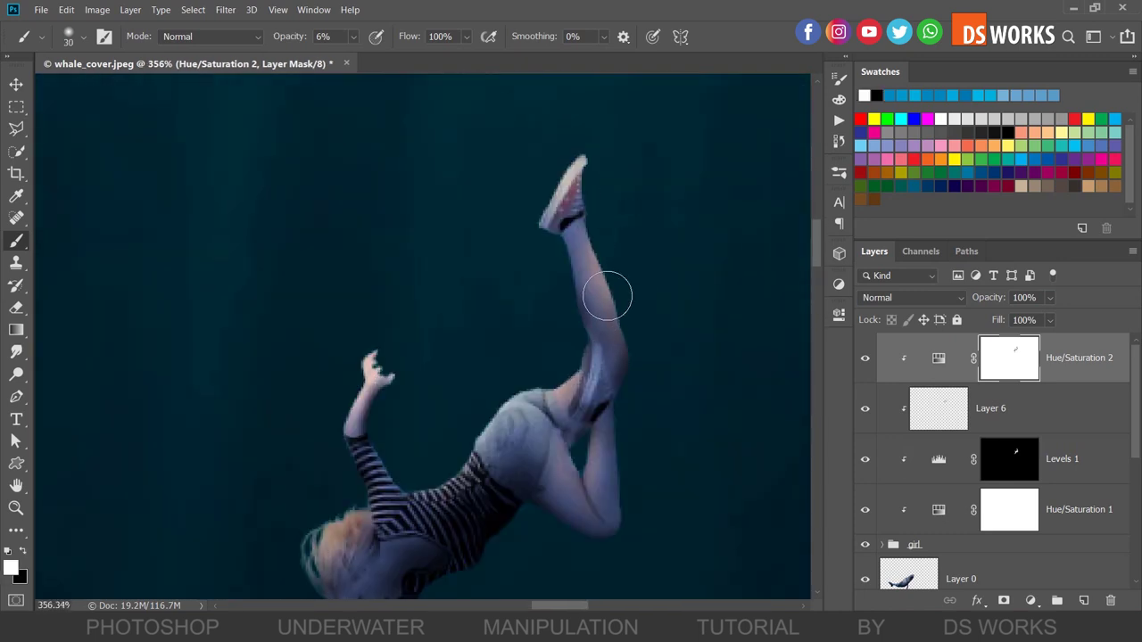
scroll(644, 366, down, 2)
scroll(645, 389, left, 1)
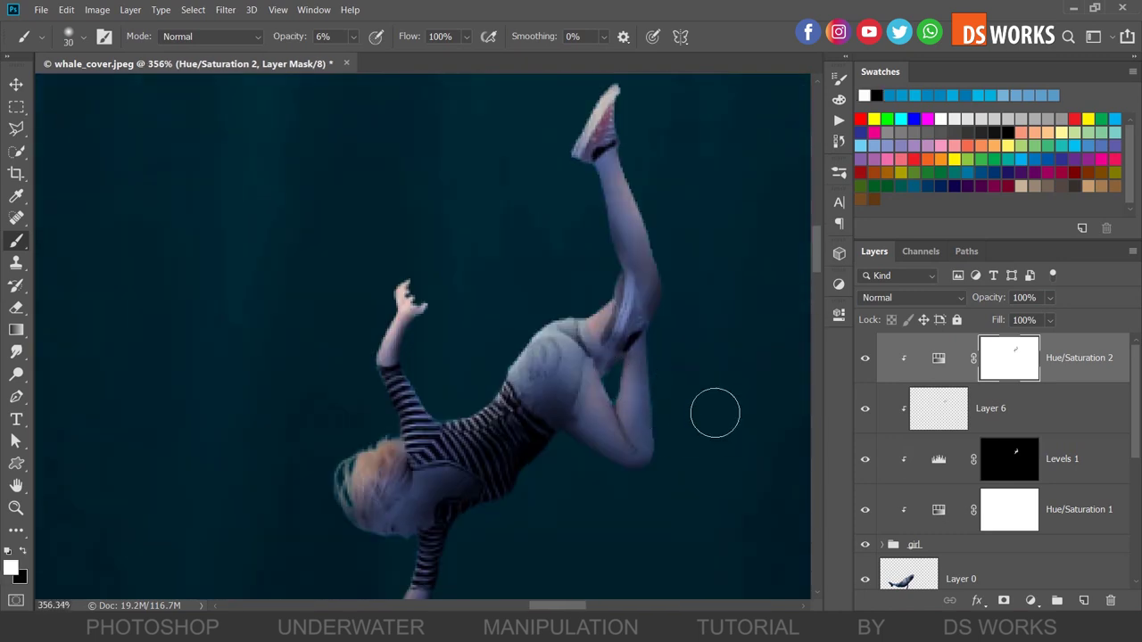
scroll(714, 413, down, 5)
scroll(542, 339, up, 2)
scroll(542, 339, down, 4)
Step: Switch to the Move tool and pan to view the whole scene
key(v)
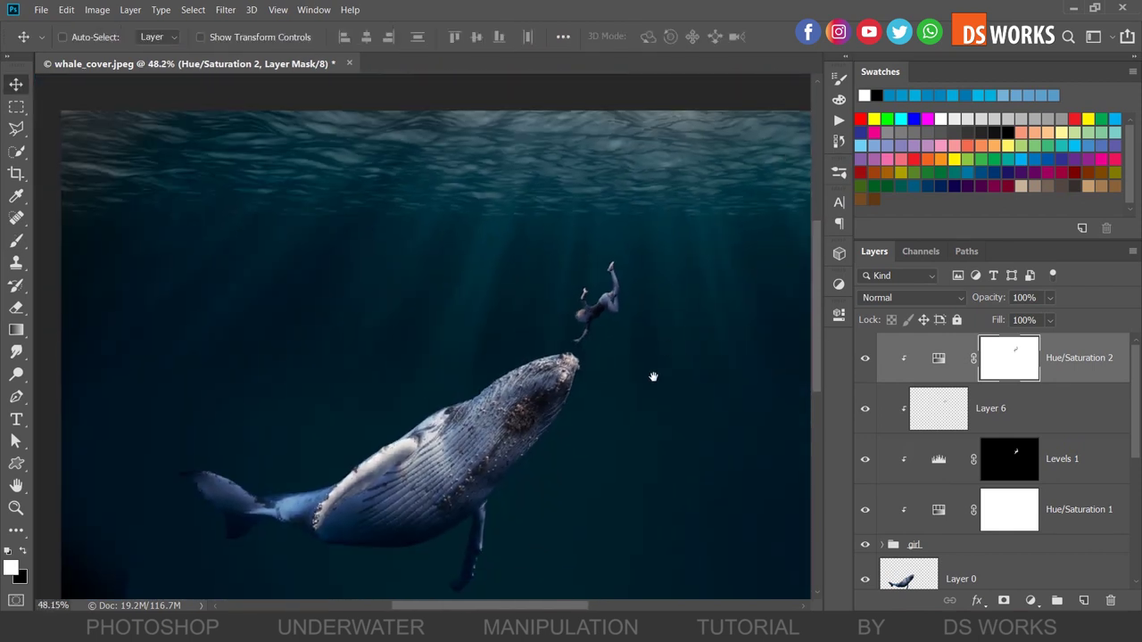
drag(653, 377, 665, 312)
scroll(488, 334, up, 3)
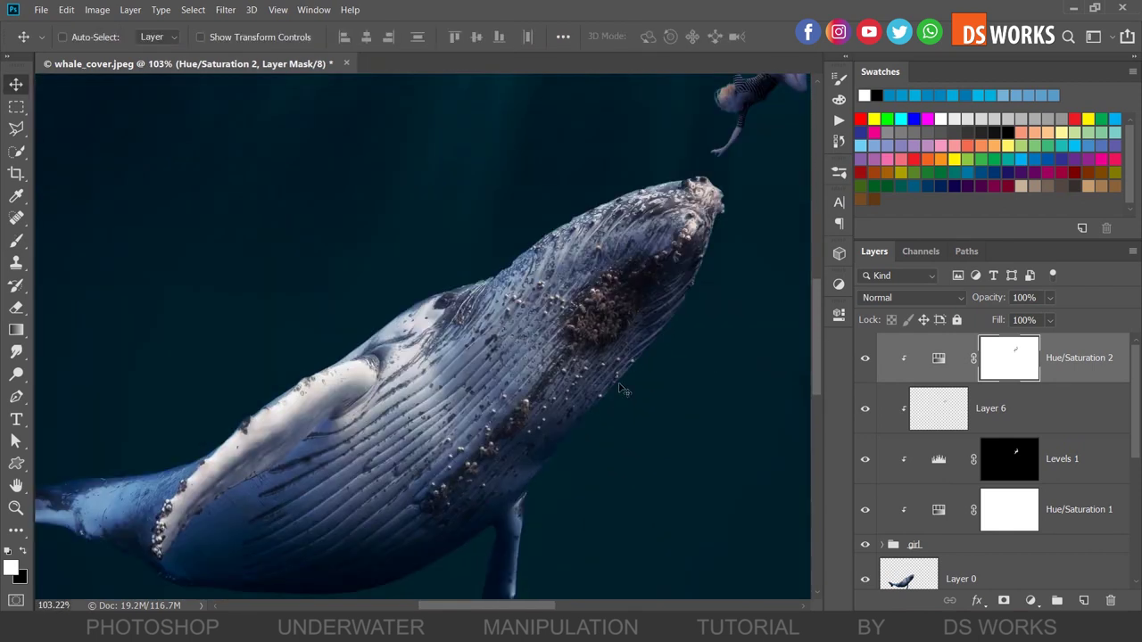
scroll(517, 321, down, 3)
scroll(535, 312, down, 2)
scroll(555, 306, up, 2)
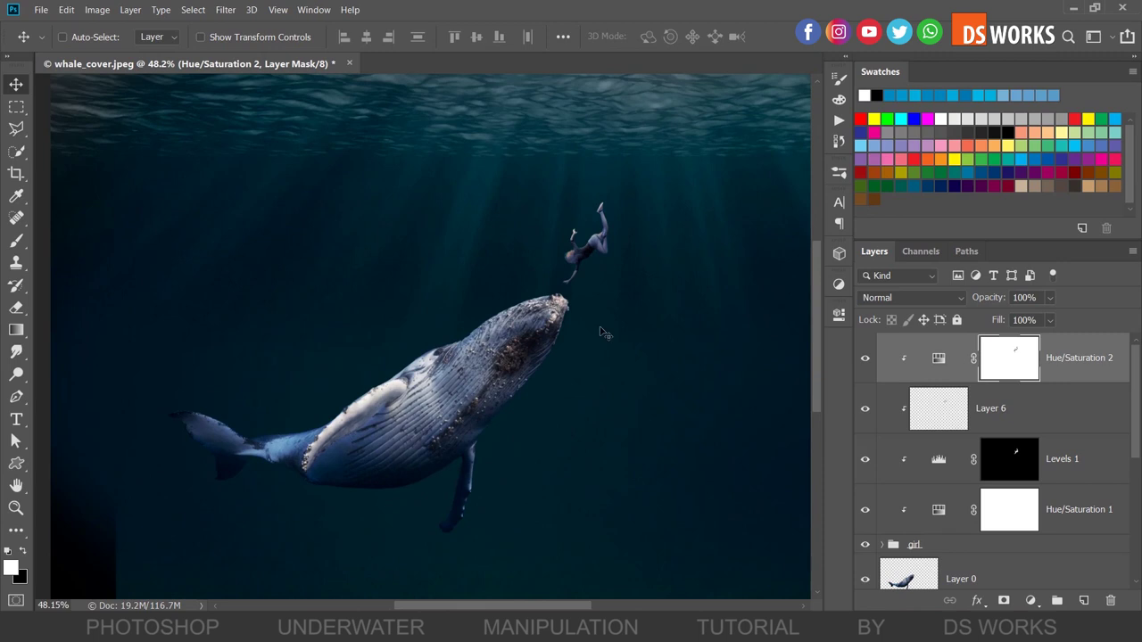
Step: Add a Hue/Saturation adjustment above Layer 3 with hue shifted to +11
scroll(892, 464, down, 3)
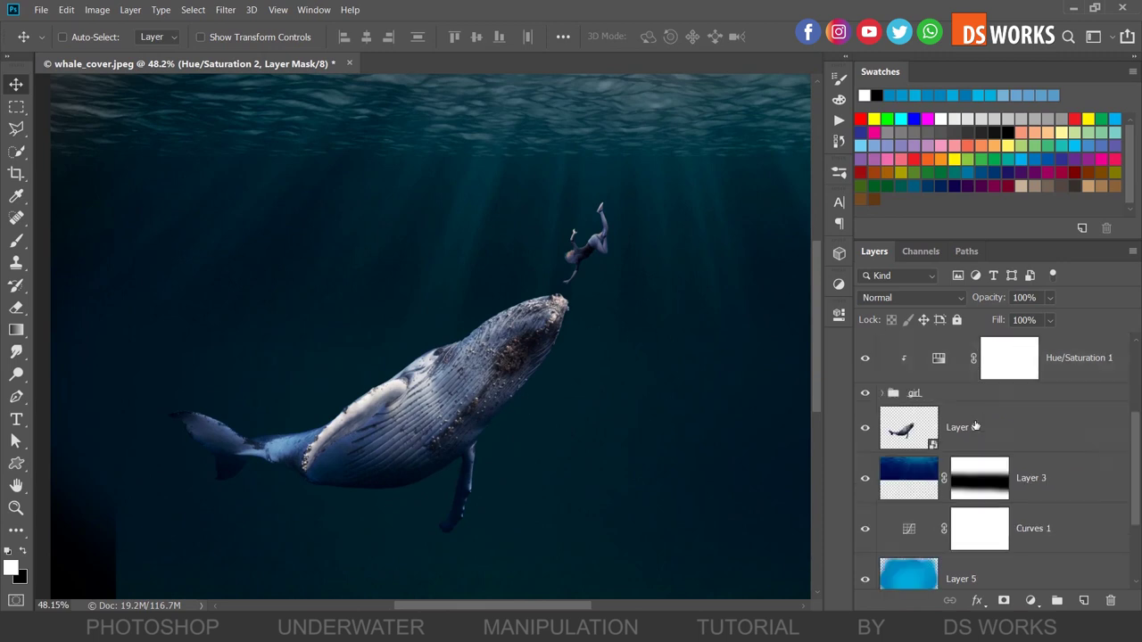
click(874, 479)
click(1030, 600)
click(1043, 408)
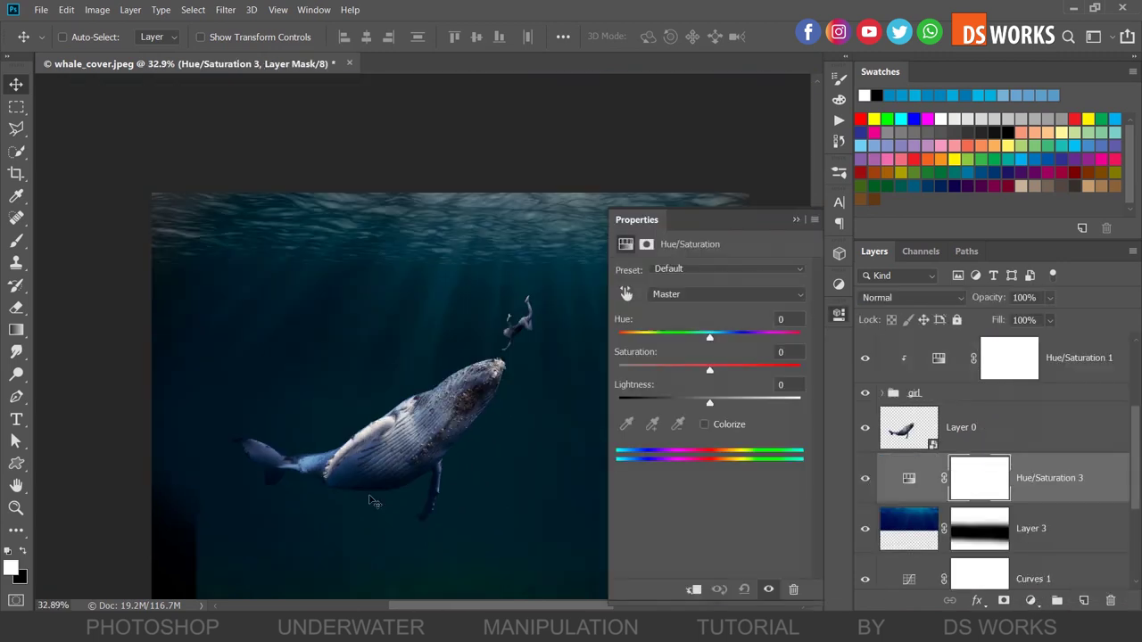
drag(710, 337, 720, 339)
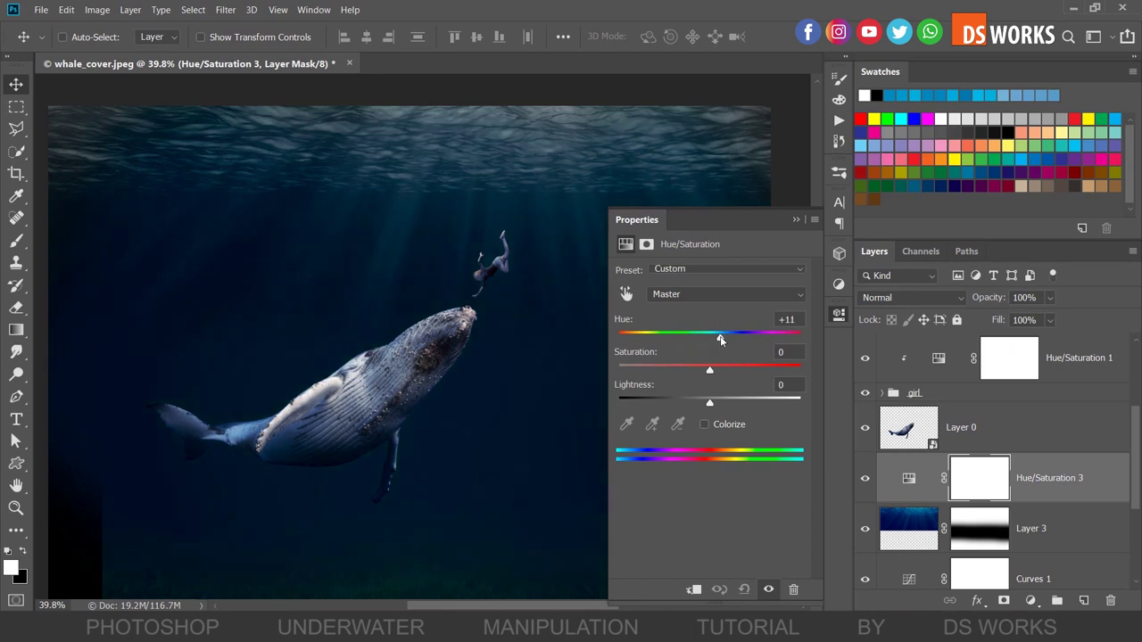
click(796, 219)
Step: Fit the image to the window and select the girl's Hue/Saturation 2 layer
key(ctrl+0)
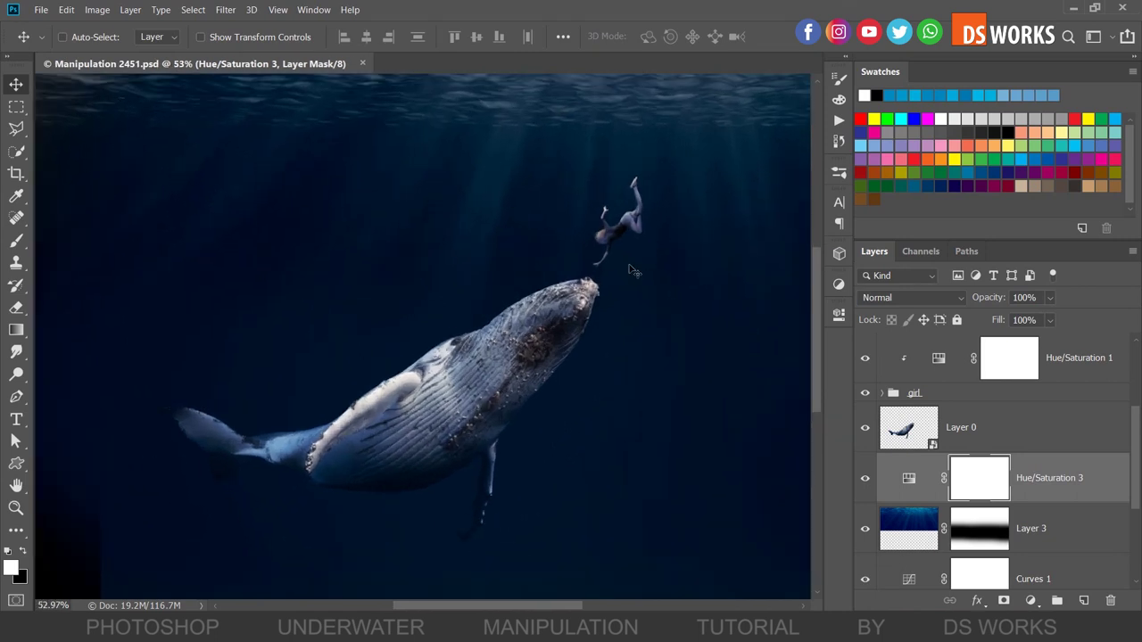
scroll(548, 223, up, 3)
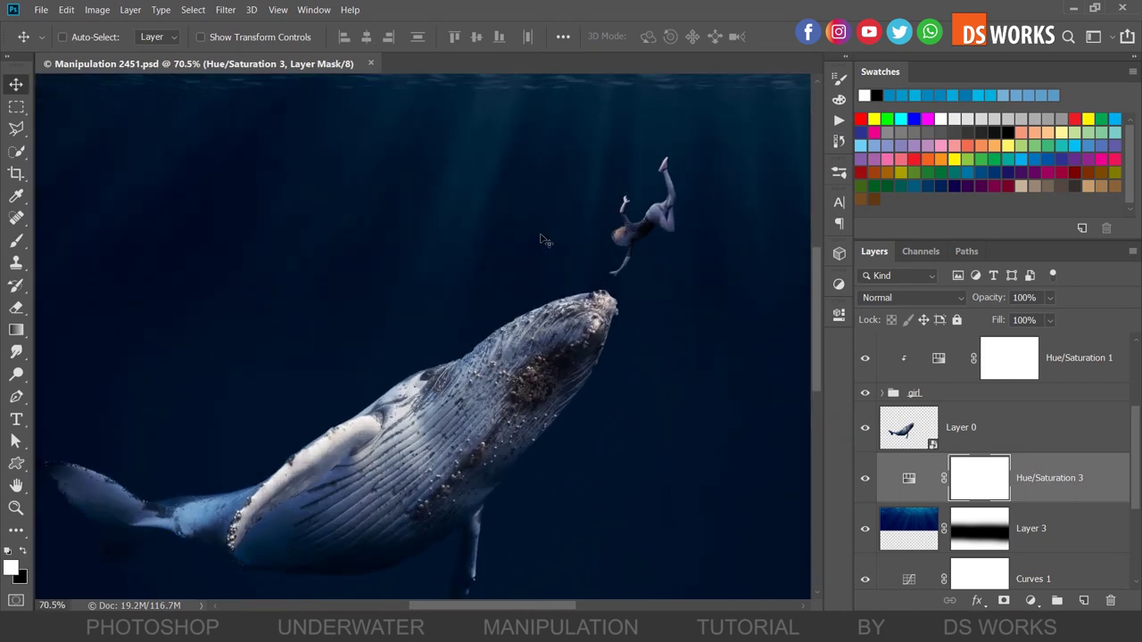
scroll(1040, 357, up, 3)
click(1059, 357)
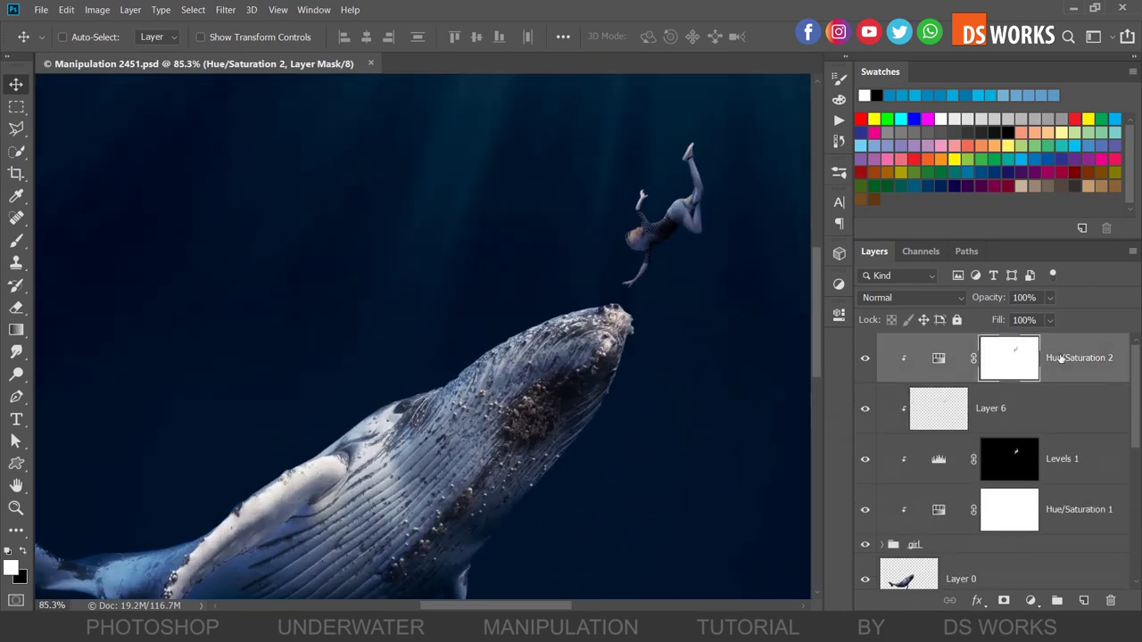
Step: Create Layer 7 and load the girl's outline as a selection from the expanded group
click(1084, 603)
scroll(670, 130, up, 4)
scroll(1009, 409, down, 2)
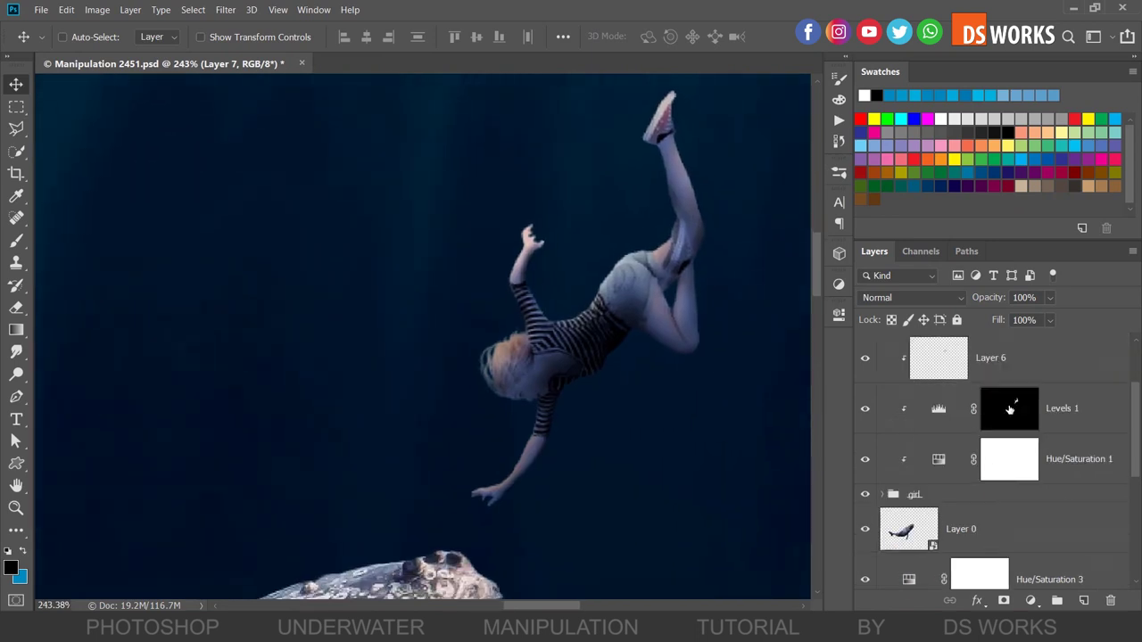
click(881, 496)
ctrl+click(948, 529)
scroll(981, 428, up, 2)
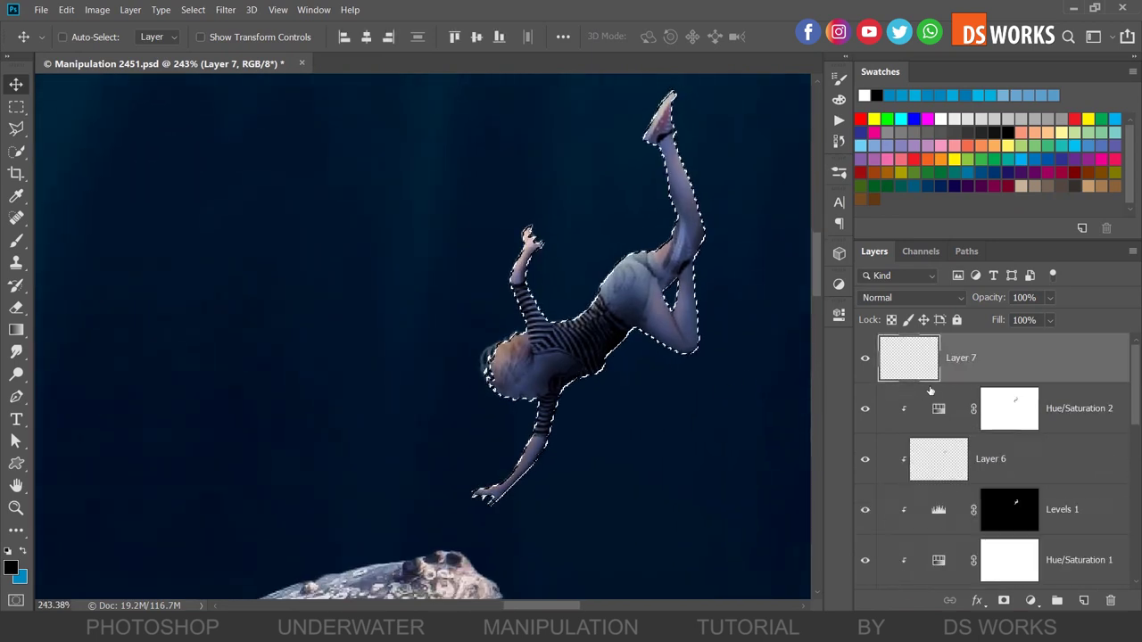
scroll(675, 143, up, 2)
Step: Set up a full-opacity brush with a pale blue foreground colour
key(b)
key(x)
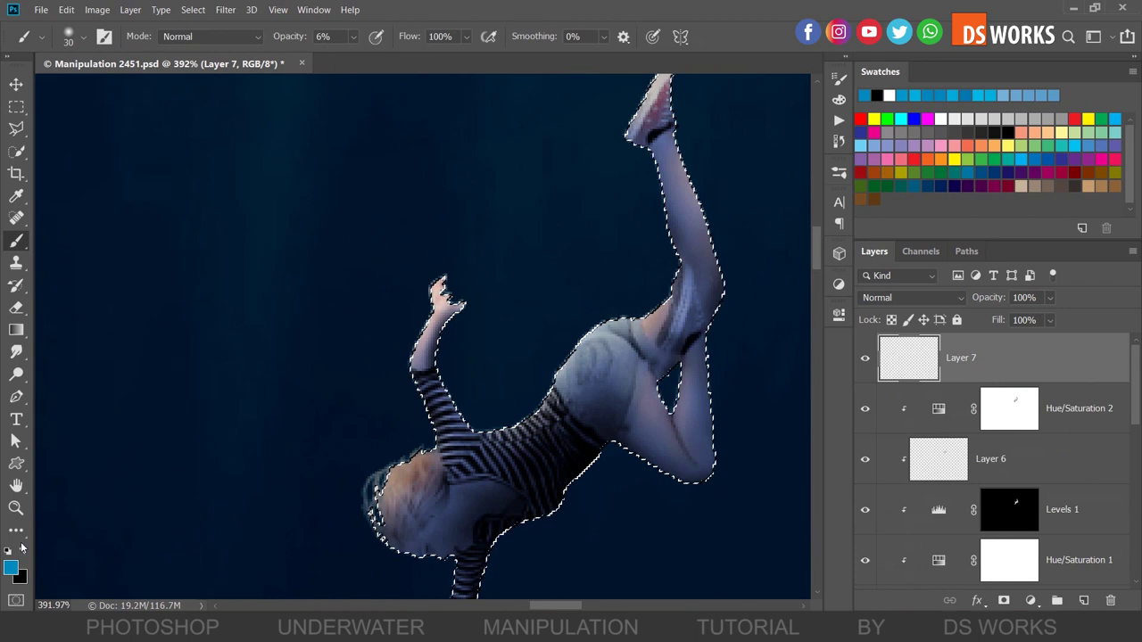
click(10, 568)
click(856, 165)
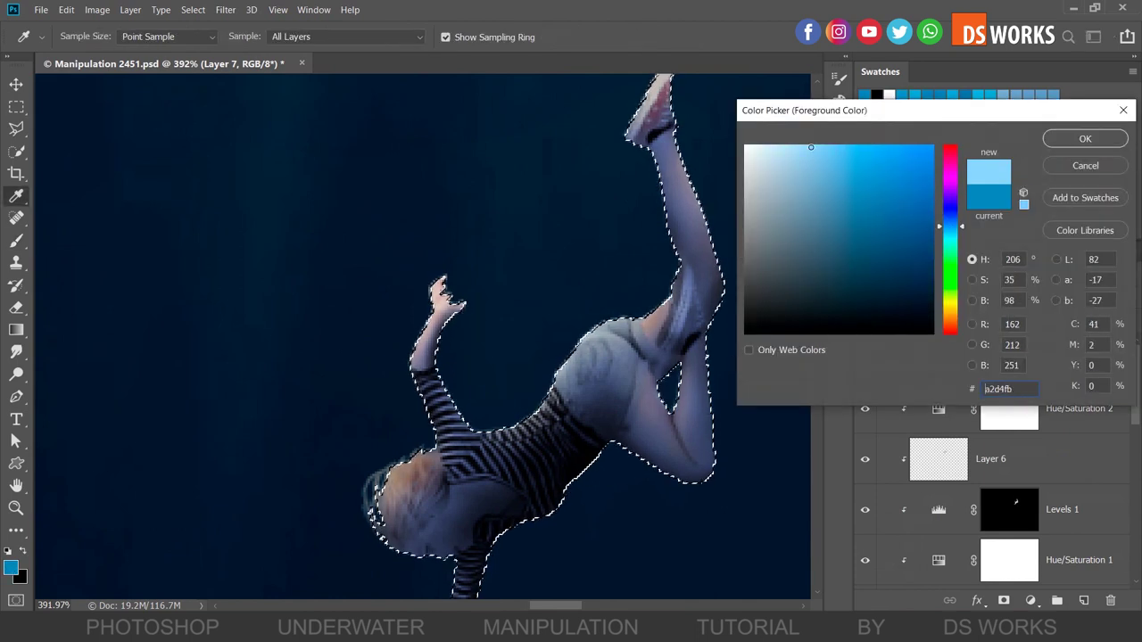
click(1084, 138)
scroll(624, 125, up, 2)
key(bracketleft)
key(bracketleft)
key(bracketleft)
key(0)
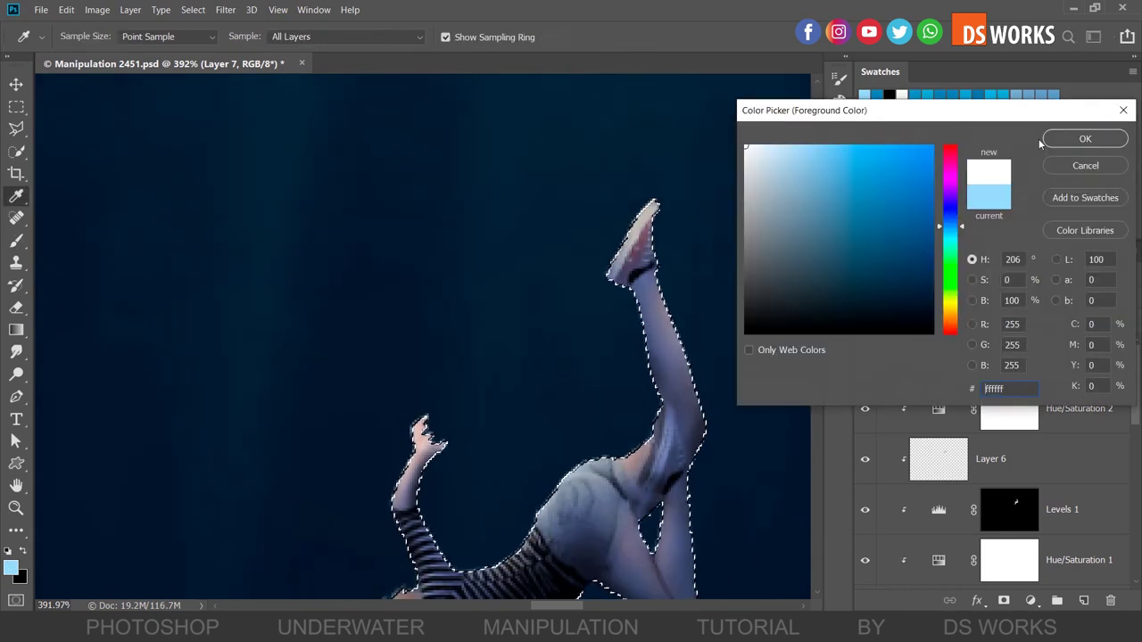
key(bracketleft)
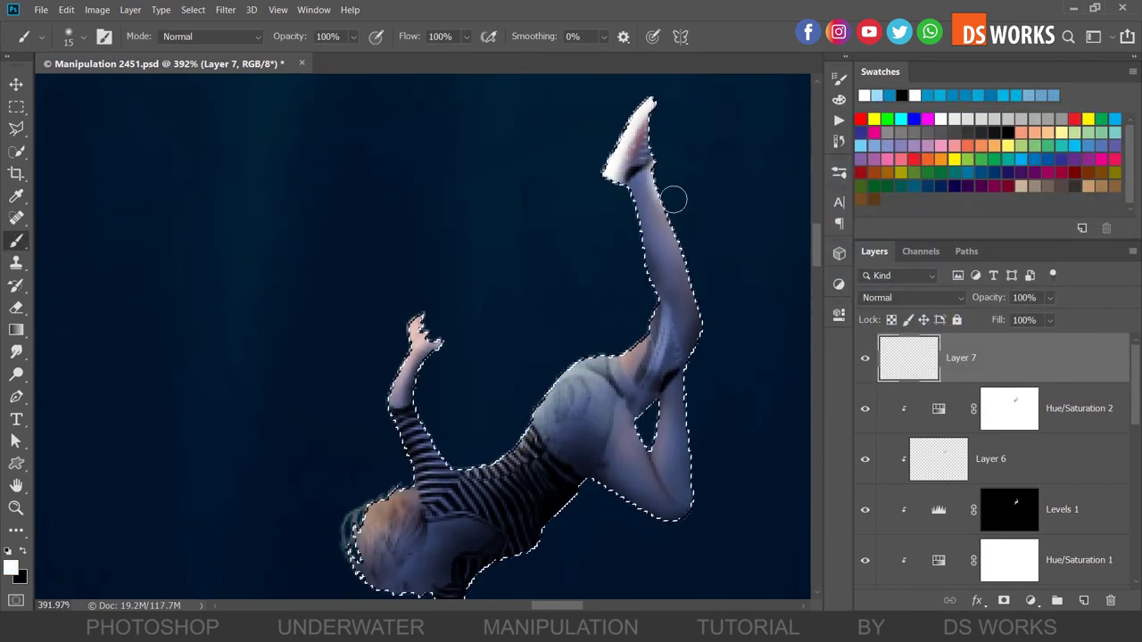
scroll(711, 318, down, 2)
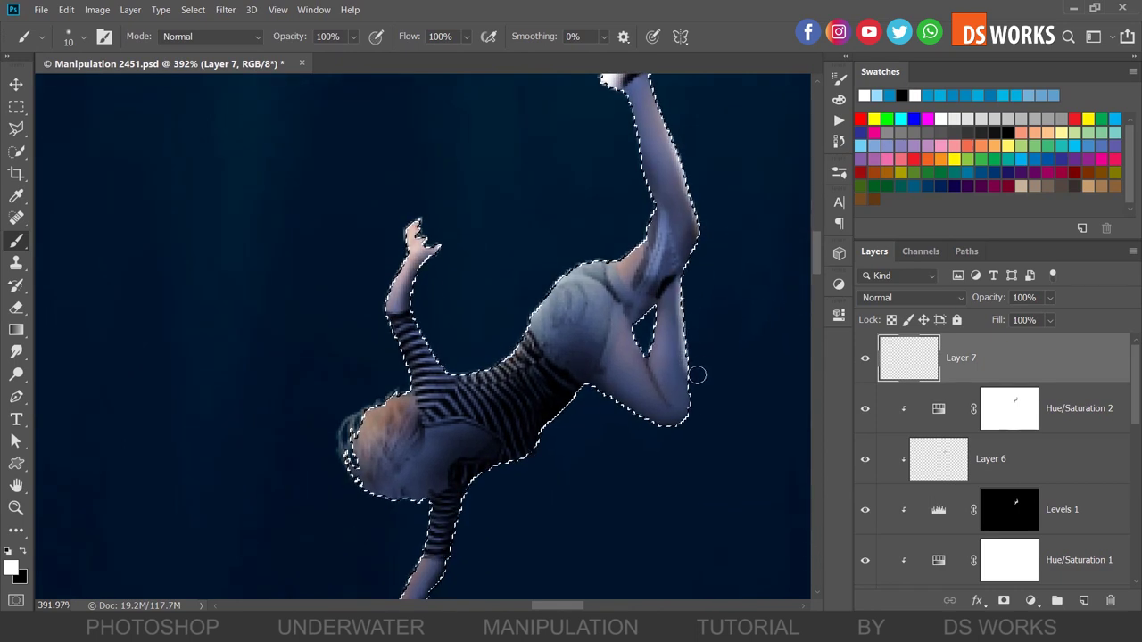
key(bracketright)
Step: Paint pale highlights along the girl's torso, hip and arm
drag(594, 254, 464, 364)
key(bracketright)
drag(461, 259, 486, 204)
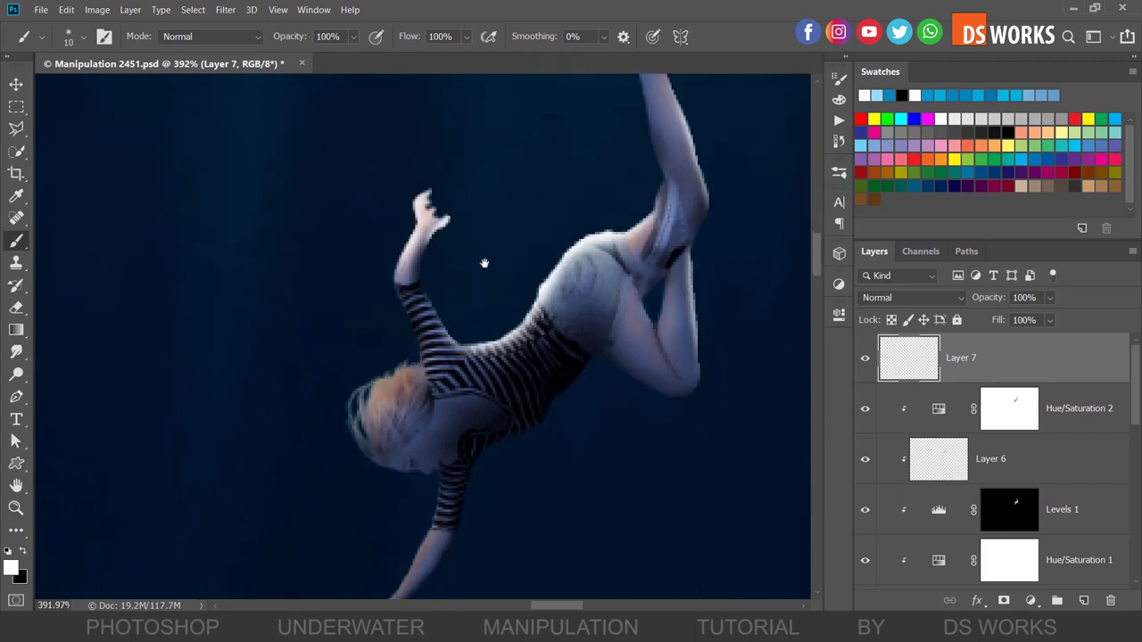
scroll(481, 294, down, 3)
scroll(505, 345, up, 2)
key(bracketleft)
key(bracketleft)
key(bracketleft)
scroll(457, 448, down, 5)
scroll(620, 426, down, 2)
key(bracketright)
key(bracketright)
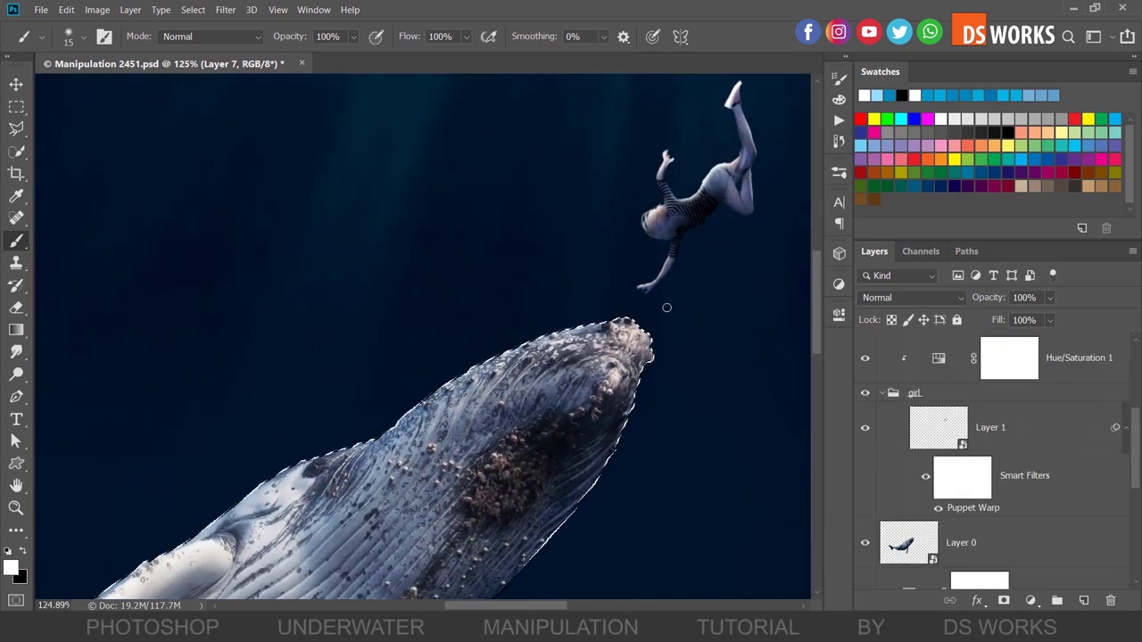
Step: Brighten the edges of the whale's head tip, tail fin and pectoral fin
drag(660, 340, 628, 319)
mouse_move(404, 412)
mouse_down()
mouse_move(542, 217)
mouse_move(609, 214)
mouse_up()
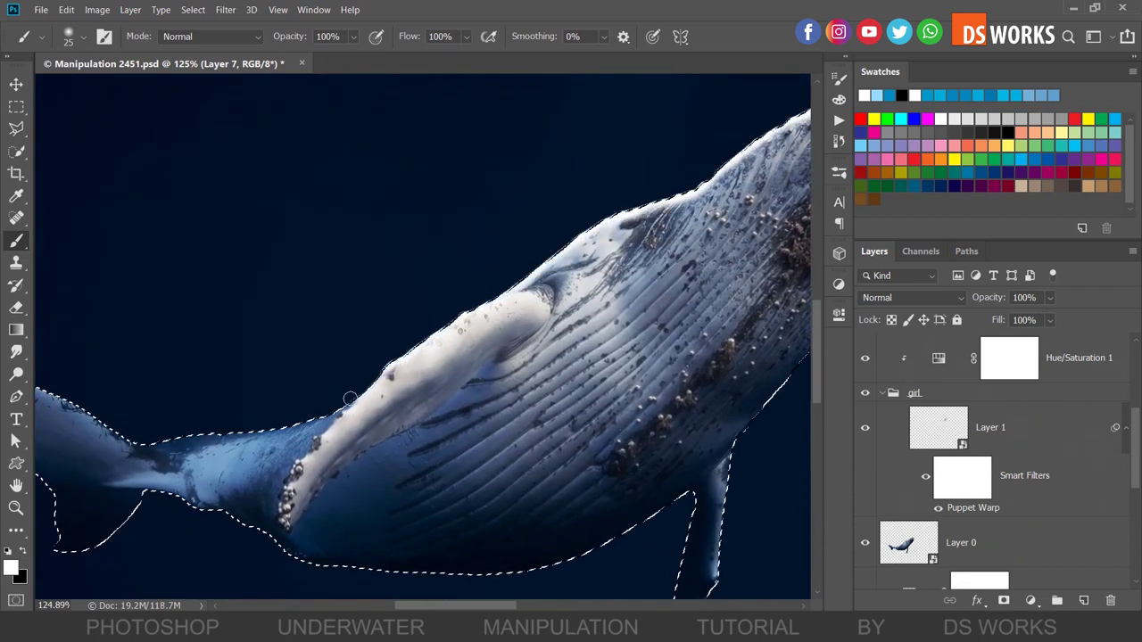
drag(350, 398, 537, 280)
key(bracketright)
drag(255, 224, 390, 286)
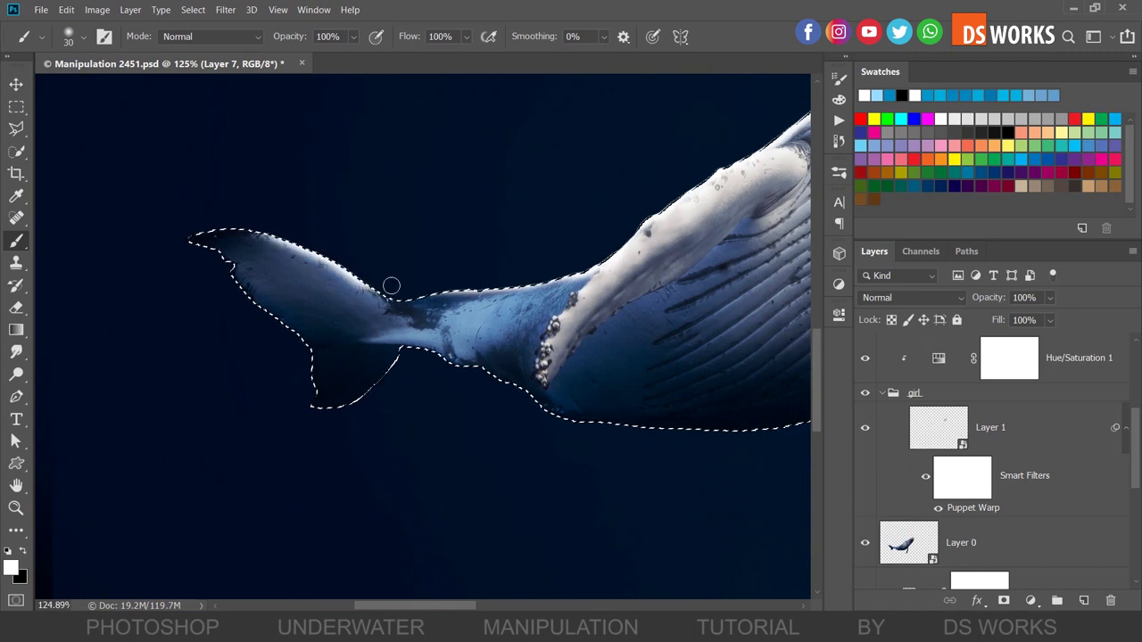
scroll(556, 334, down, 5)
scroll(551, 247, up, 5)
drag(550, 247, 528, 395)
scroll(658, 349, down, 5)
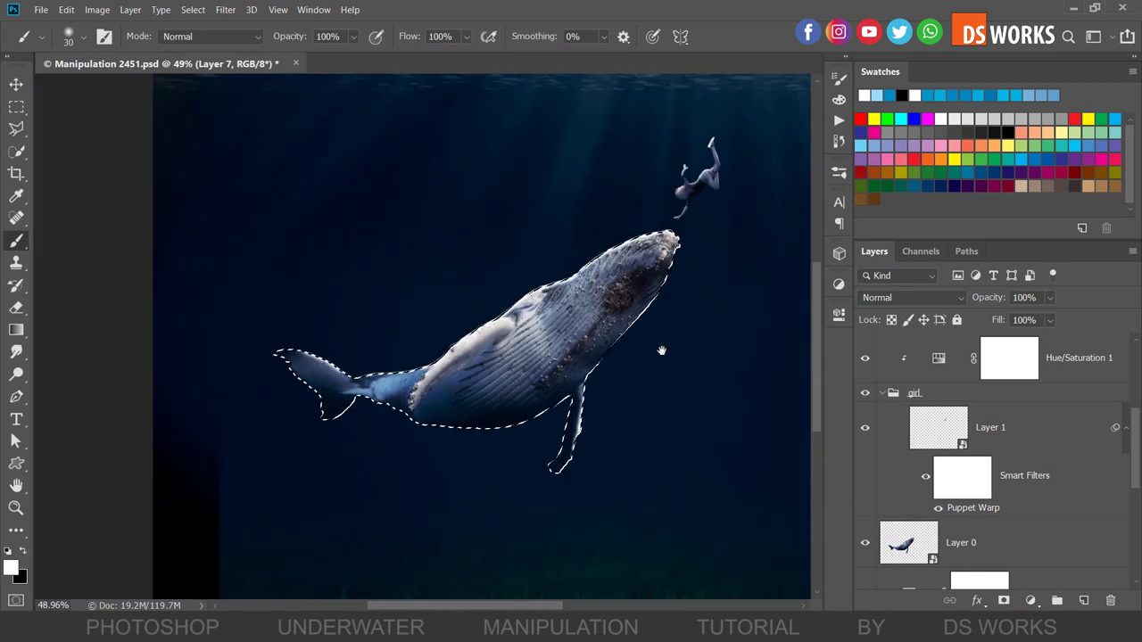
scroll(696, 196, up, 5)
scroll(617, 362, down, 5)
scroll(553, 339, up, 3)
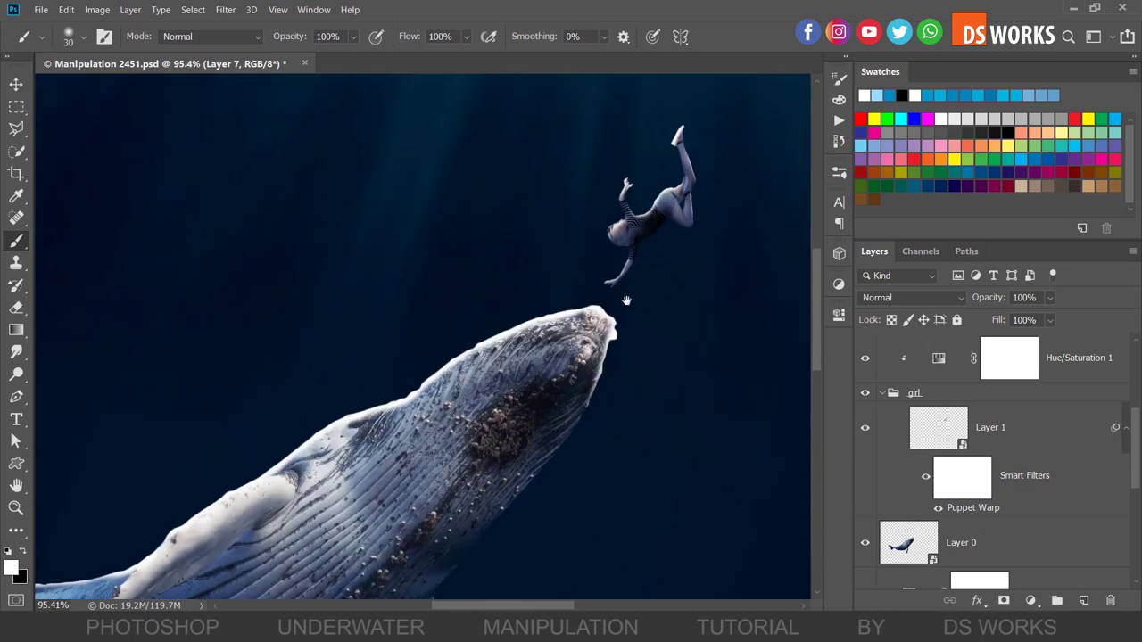
scroll(553, 339, down, 2)
Step: Drop the selection and toggle Layer 7 off and on to compare the highlights
click(864, 358)
click(863, 358)
click(863, 359)
click(864, 360)
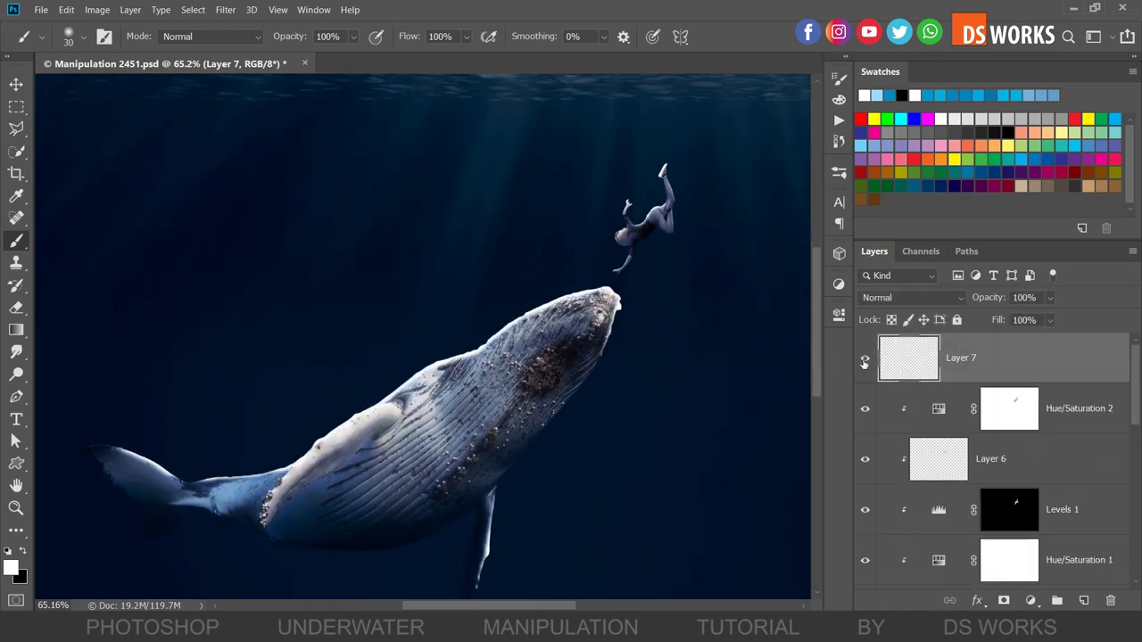
scroll(596, 247, up, 5)
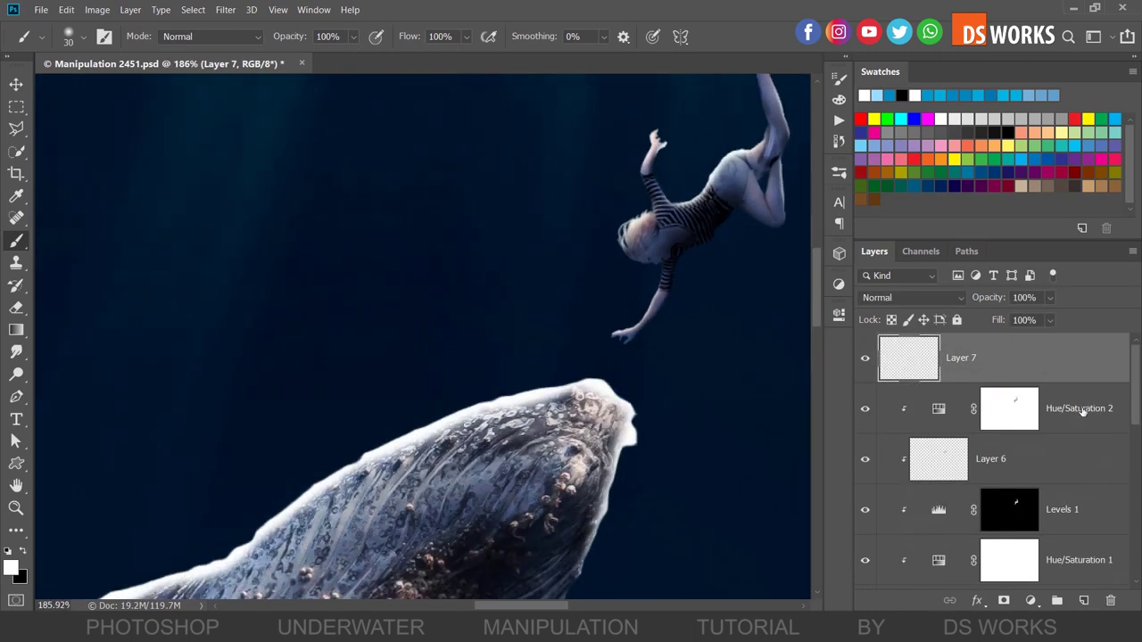
Step: Split Layer 7's Blend If Underlying Layer black slider to 90/141
double_click(1017, 361)
drag(534, 604, 575, 605)
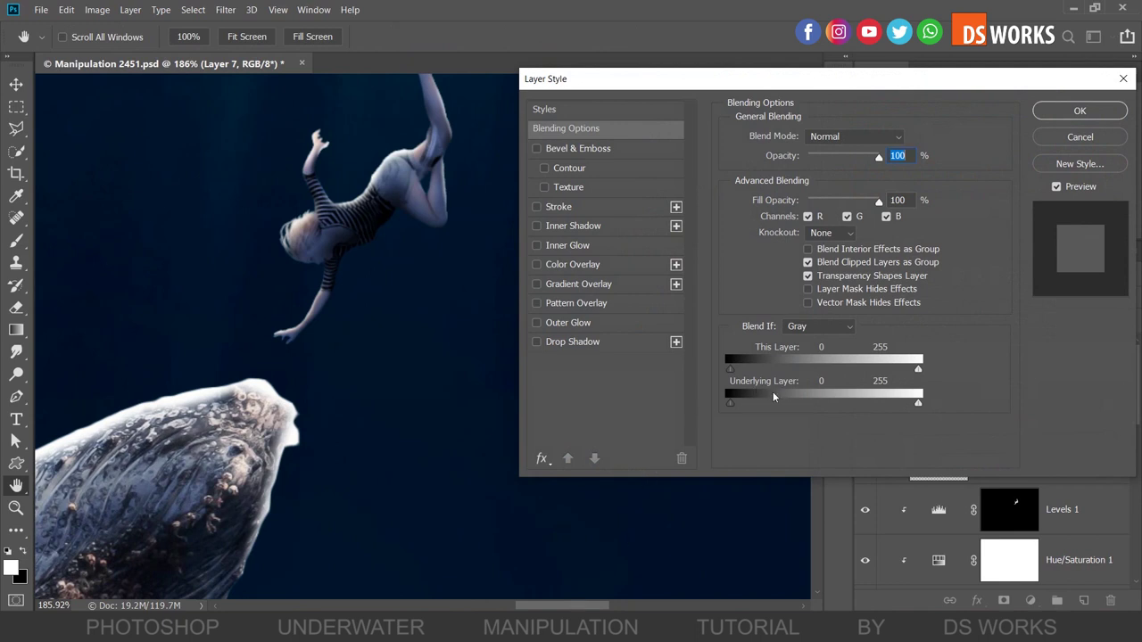
mouse_move(767, 403)
mouse_down()
mouse_move(835, 403)
mouse_move(813, 403)
mouse_up()
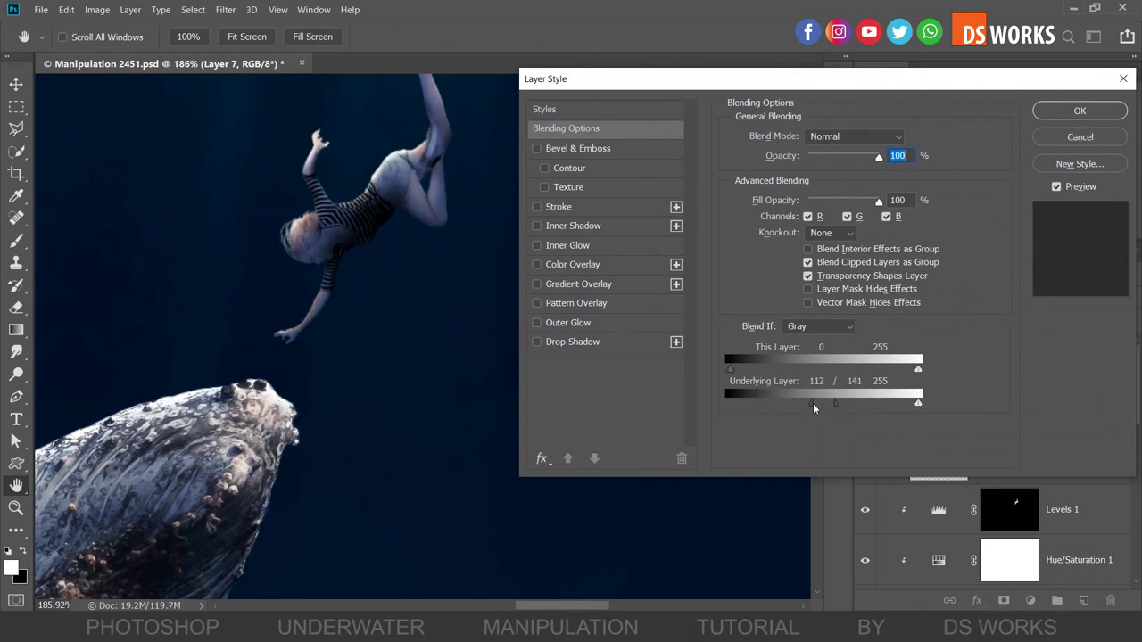
click(1056, 188)
click(1057, 187)
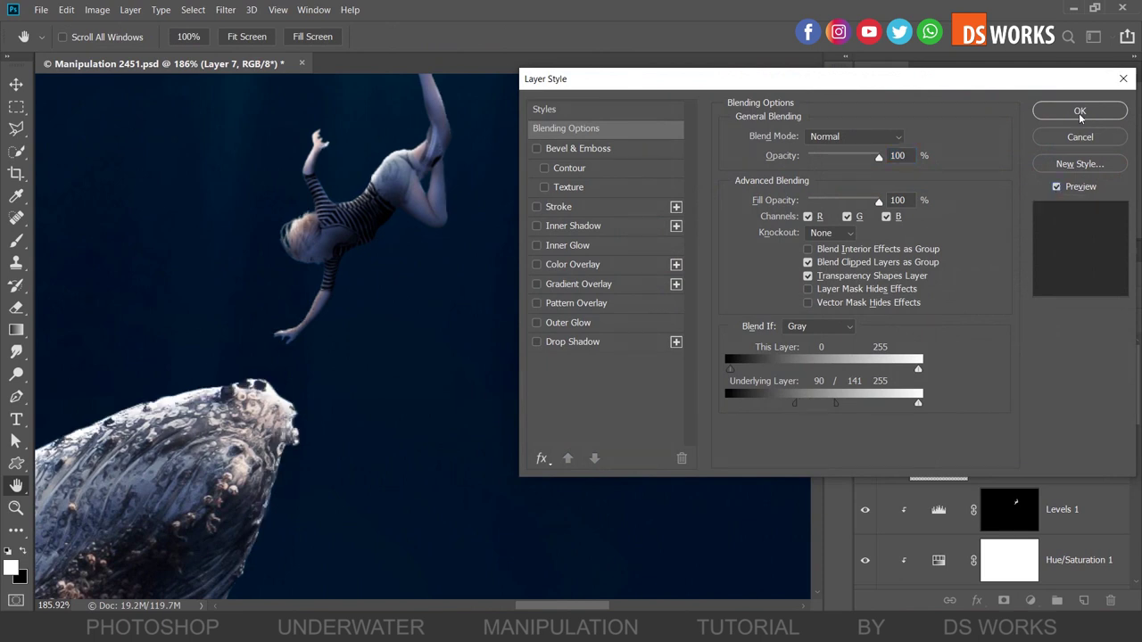
click(1080, 111)
Step: Toggle Layer 7's visibility to check the softened rim light, then switch to the Move tool
click(864, 358)
click(865, 357)
click(864, 357)
click(864, 358)
click(864, 358)
click(864, 358)
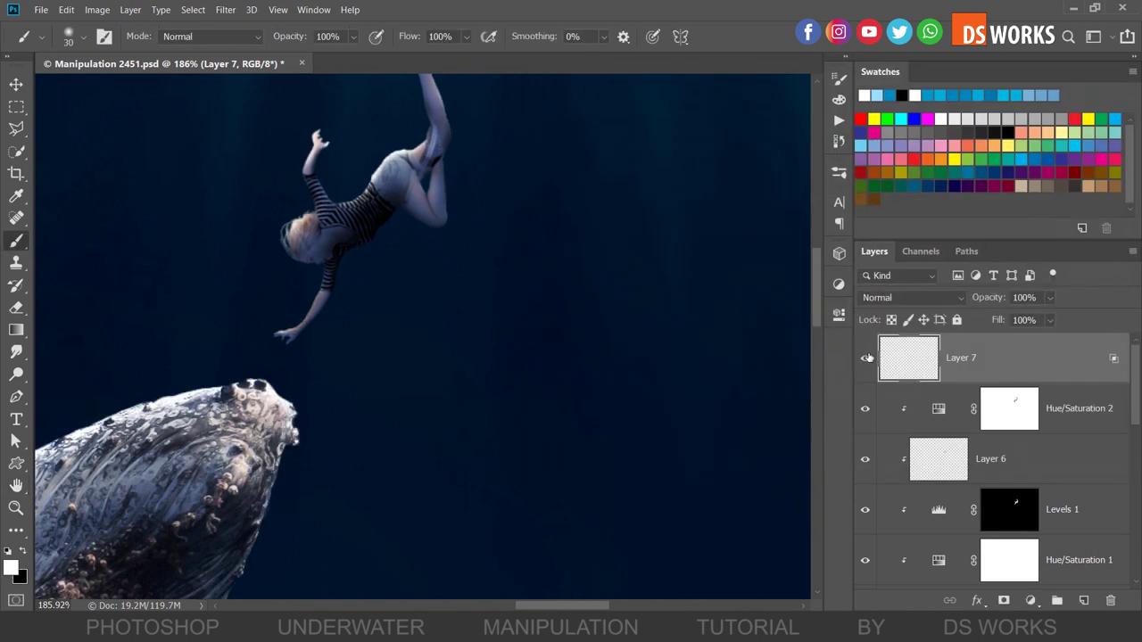
scroll(603, 321, down, 5)
scroll(588, 357, down, 1)
key(v)
scroll(454, 311, up, 2)
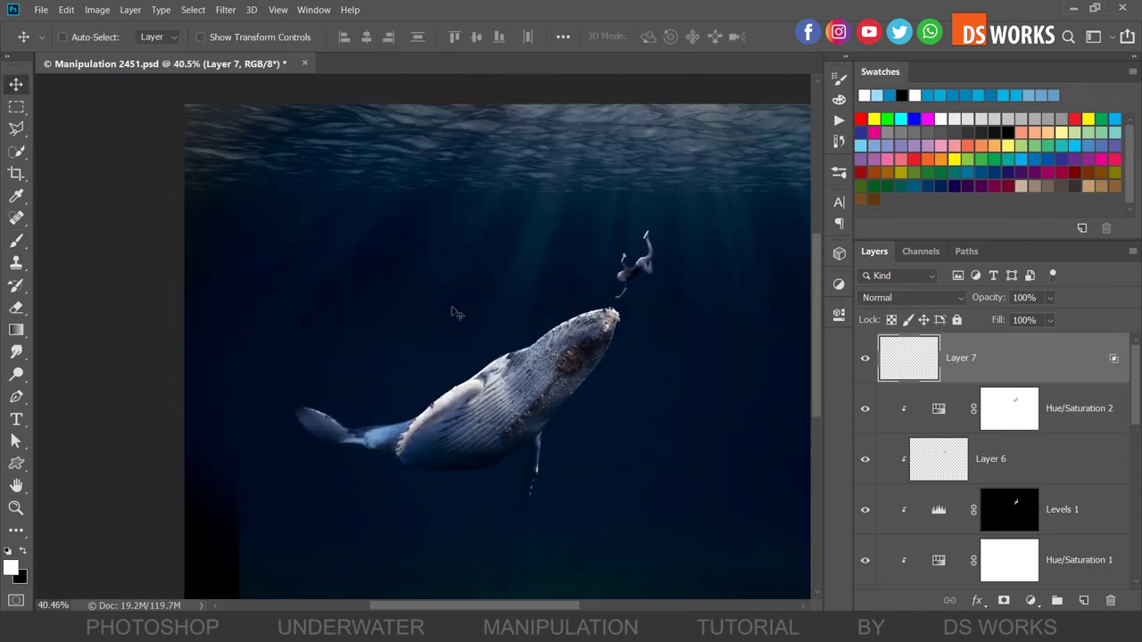
scroll(660, 420, up, 1)
scroll(707, 235, down, 1)
scroll(473, 343, down, 1)
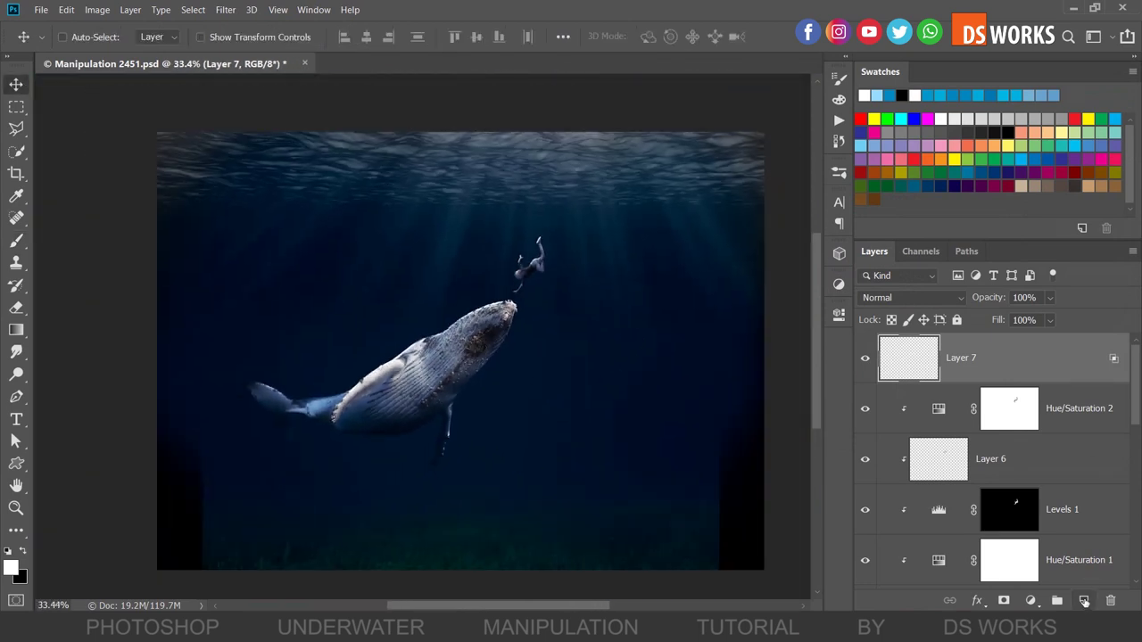
scroll(428, 574, up, 1)
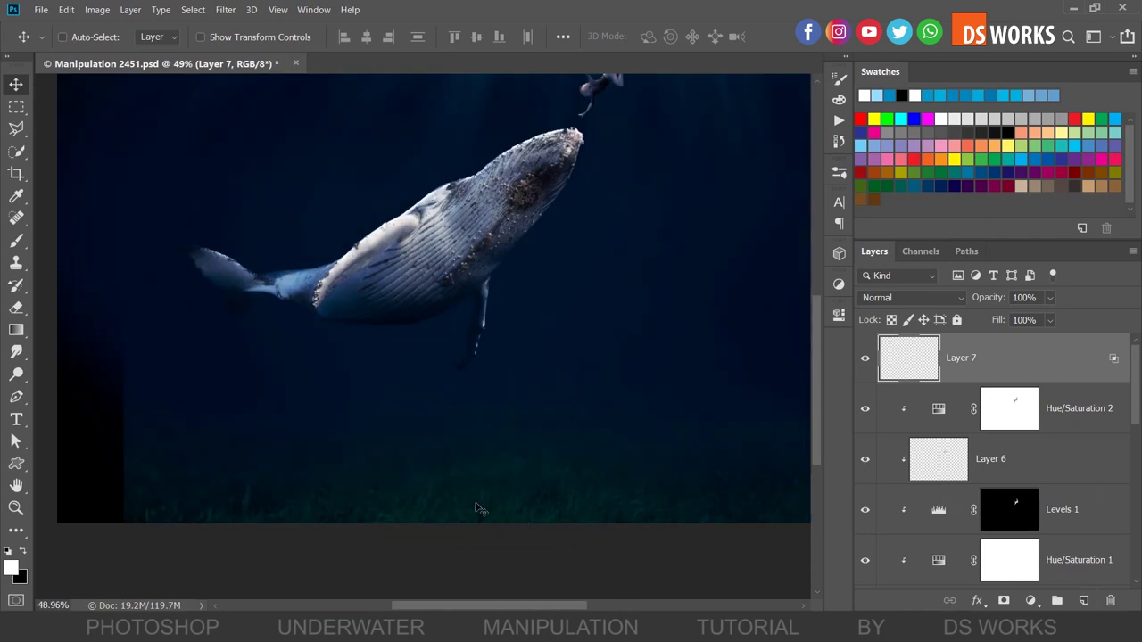
scroll(1015, 482, down, 3)
scroll(1015, 482, down, 3)
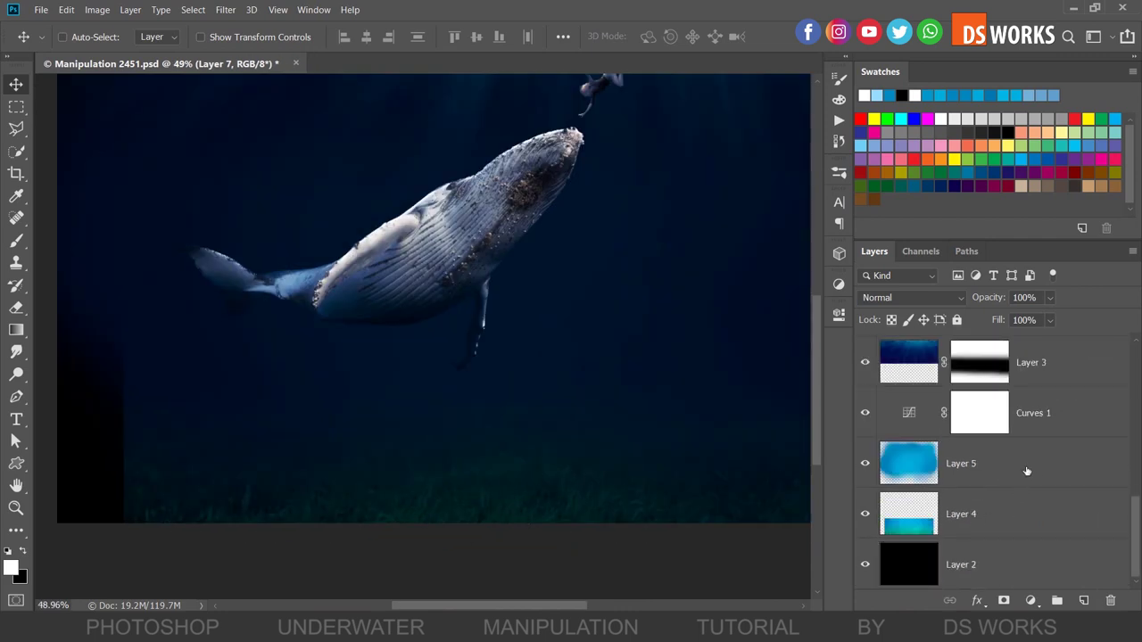
Step: Add a Hue/Saturation adjustment above seabed Layer 4, colorized at Hue 204, Saturation 39
click(997, 514)
click(1030, 600)
click(1044, 457)
click(704, 424)
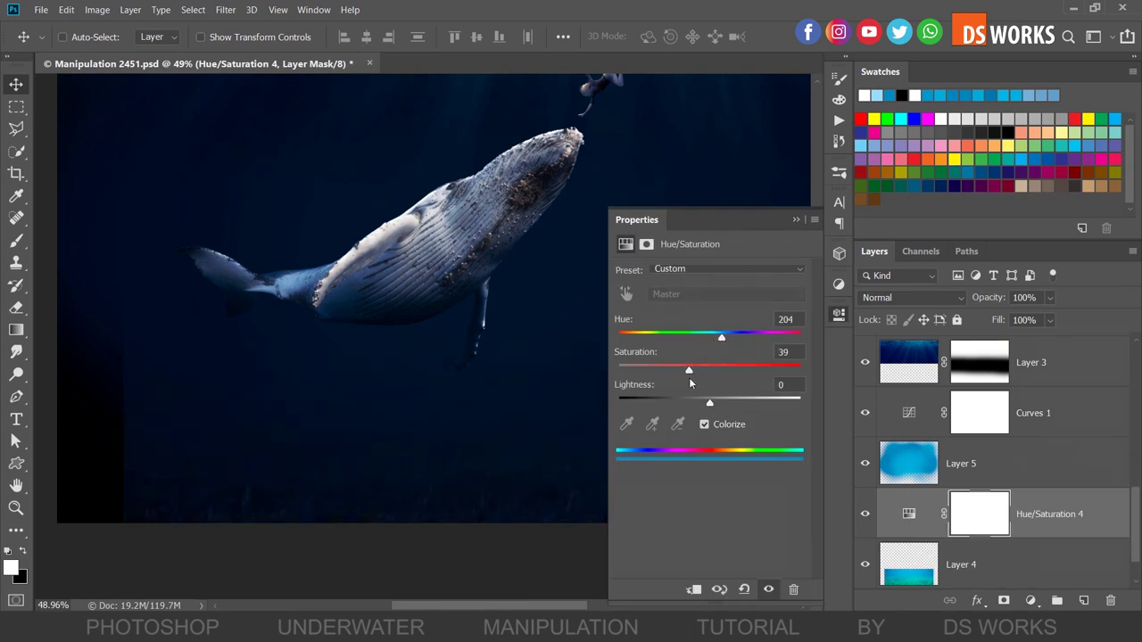
scroll(653, 350, down, 2)
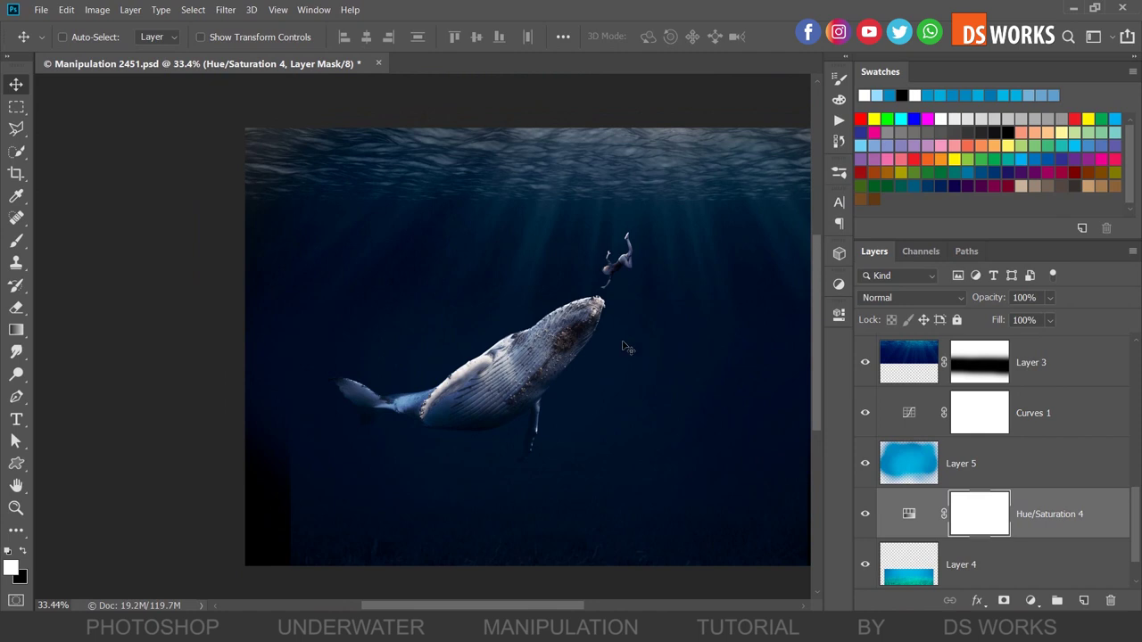
Step: Add new Layer 8 above Layer 7 and paint soft white glow around the whale's belly and the diver
key(alt+period)
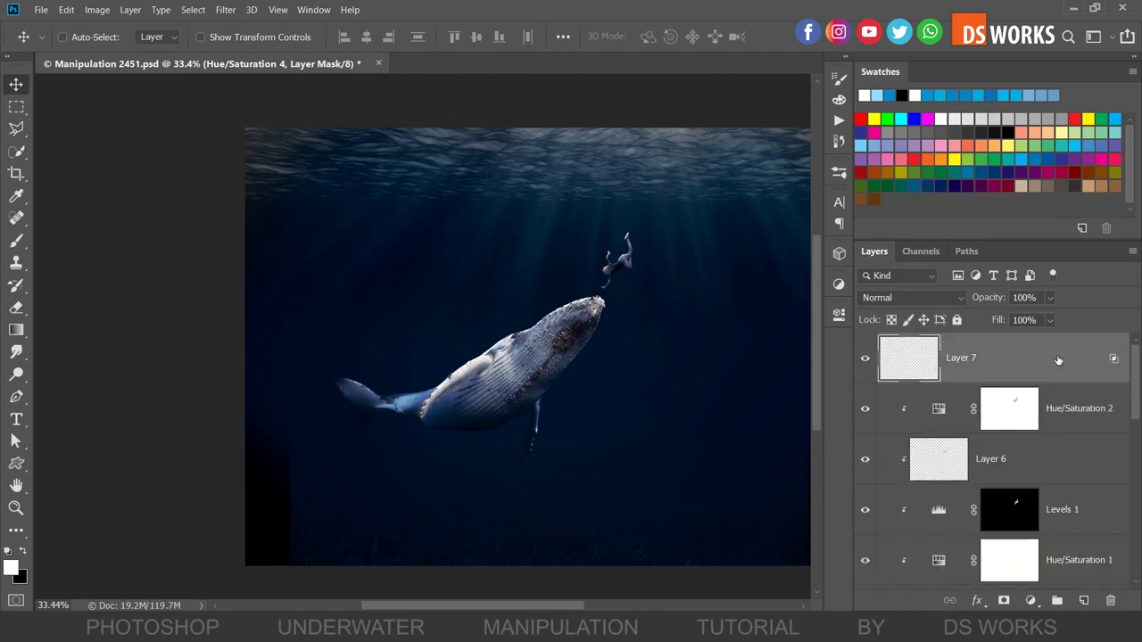
key(ctrl+shift+alt+n)
key(b)
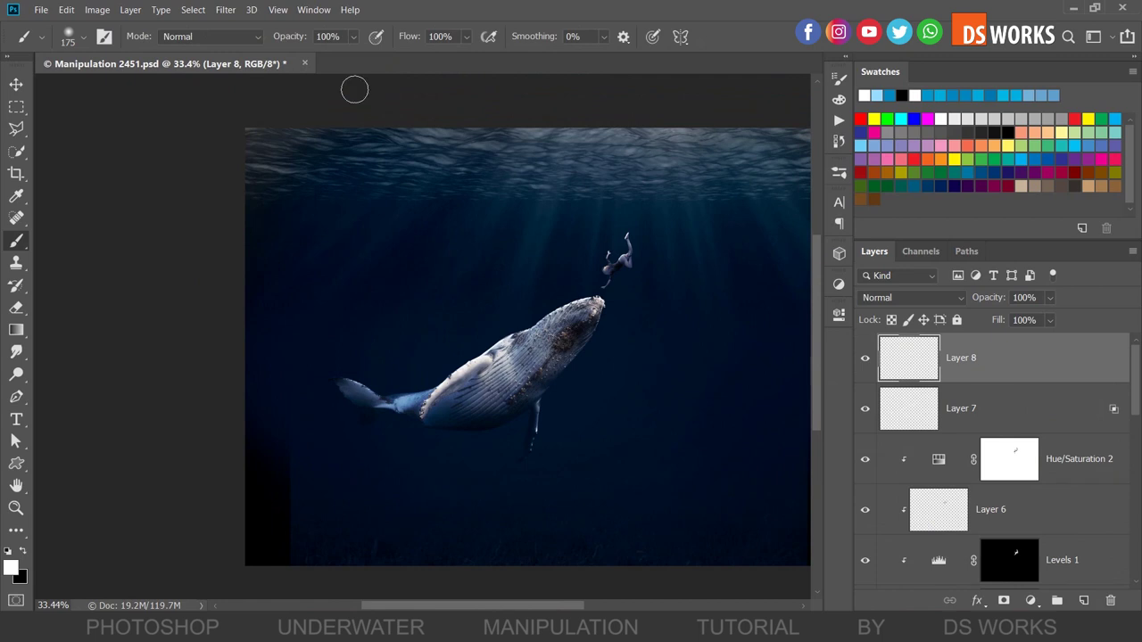
key(bracketright)
key(bracketright)
mouse_move(619, 402)
mouse_down()
mouse_move(551, 438)
mouse_move(566, 387)
mouse_move(349, 401)
mouse_move(539, 440)
mouse_move(612, 288)
mouse_move(476, 438)
mouse_move(364, 423)
mouse_move(535, 503)
mouse_move(594, 336)
mouse_move(691, 294)
mouse_move(602, 435)
mouse_move(428, 323)
mouse_move(316, 351)
mouse_move(523, 298)
mouse_move(482, 357)
mouse_move(381, 438)
mouse_move(518, 312)
mouse_up()
key(bracketright)
key(bracketright)
key(bracketleft)
key(bracketleft)
key(bracketleft)
key(bracketright)
key(bracketright)
scroll(690, 293, right, 2)
key(bracketleft)
key(bracketleft)
key(bracketleft)
scroll(562, 241, up, 5)
key(bracketleft)
key(bracketleft)
key(bracketleft)
key(bracketleft)
key(bracketleft)
key(bracketleft)
mouse_move(508, 450)
mouse_down()
mouse_move(428, 388)
mouse_move(508, 374)
mouse_move(522, 340)
mouse_move(354, 433)
mouse_move(565, 360)
mouse_up()
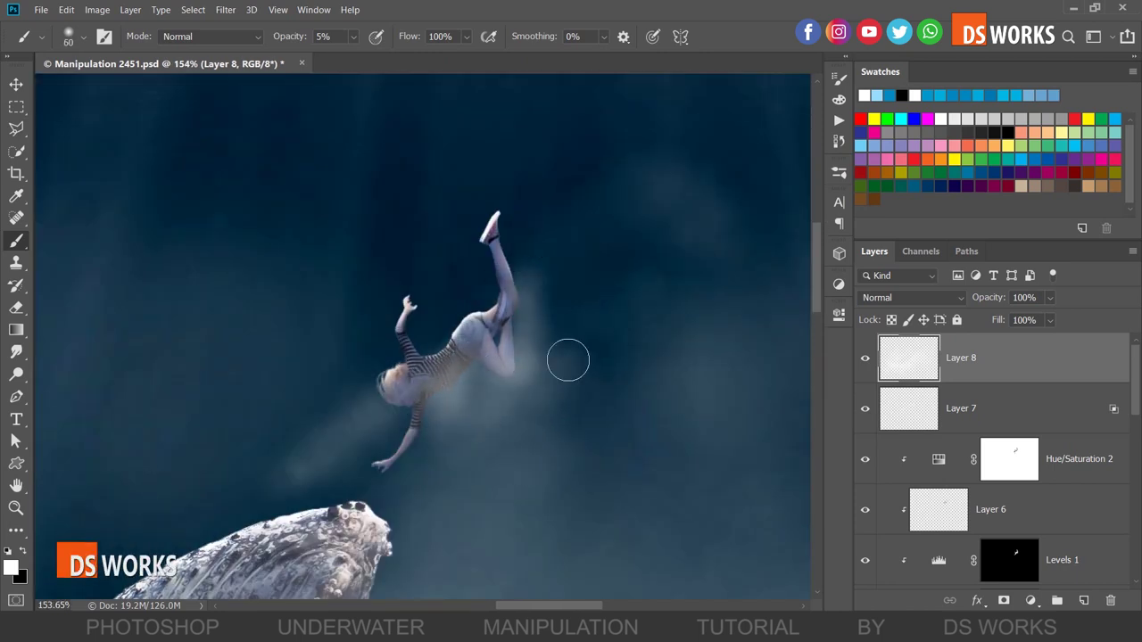
Step: Paint broader soft haze around the whale's head and across the canvas with a brush up to 800 px
scroll(653, 277, down, 5)
key(bracketright)
key(bracketright)
key(bracketright)
mouse_move(650, 247)
mouse_down()
mouse_move(657, 318)
mouse_move(364, 342)
mouse_up()
key(bracketright)
key(bracketright)
key(bracketright)
scroll(584, 338, down, 3)
key(bracketright)
mouse_move(645, 319)
mouse_down()
mouse_move(535, 434)
mouse_move(365, 433)
mouse_move(415, 296)
mouse_move(670, 398)
mouse_move(395, 461)
mouse_up()
scroll(545, 367, up, 3)
key(bracketleft)
key(bracketleft)
key(bracketleft)
key(bracketleft)
key(bracketleft)
drag(625, 287, 652, 268)
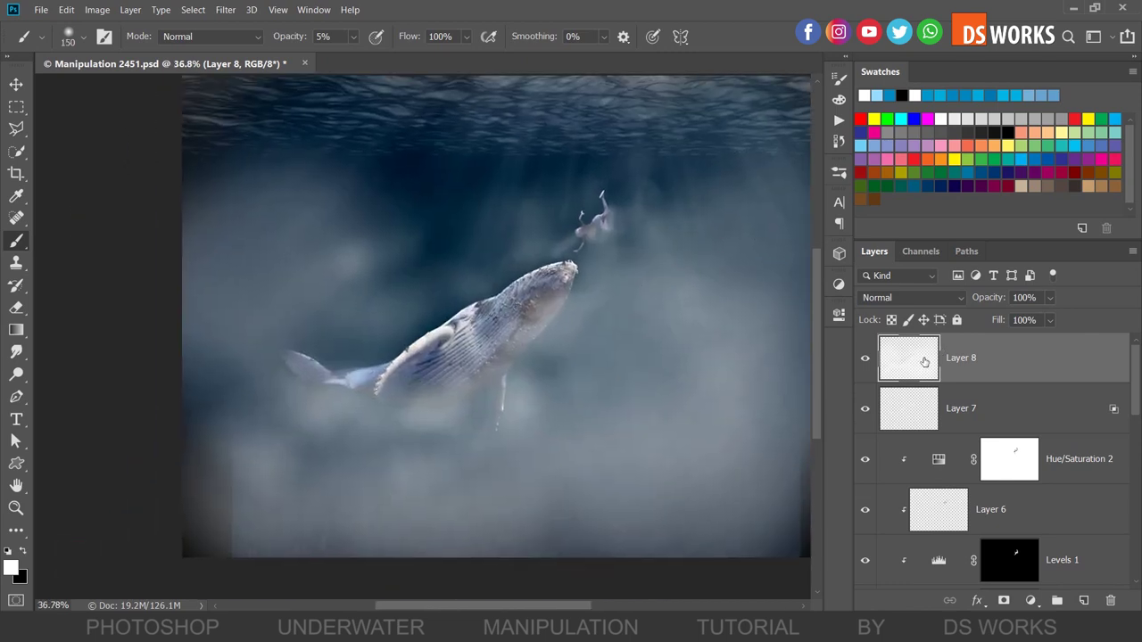
Step: Darken the painted haze with Levels, then hide Layer 8
key(ctrl+l)
drag(844, 254, 744, 255)
key(Return)
click(863, 359)
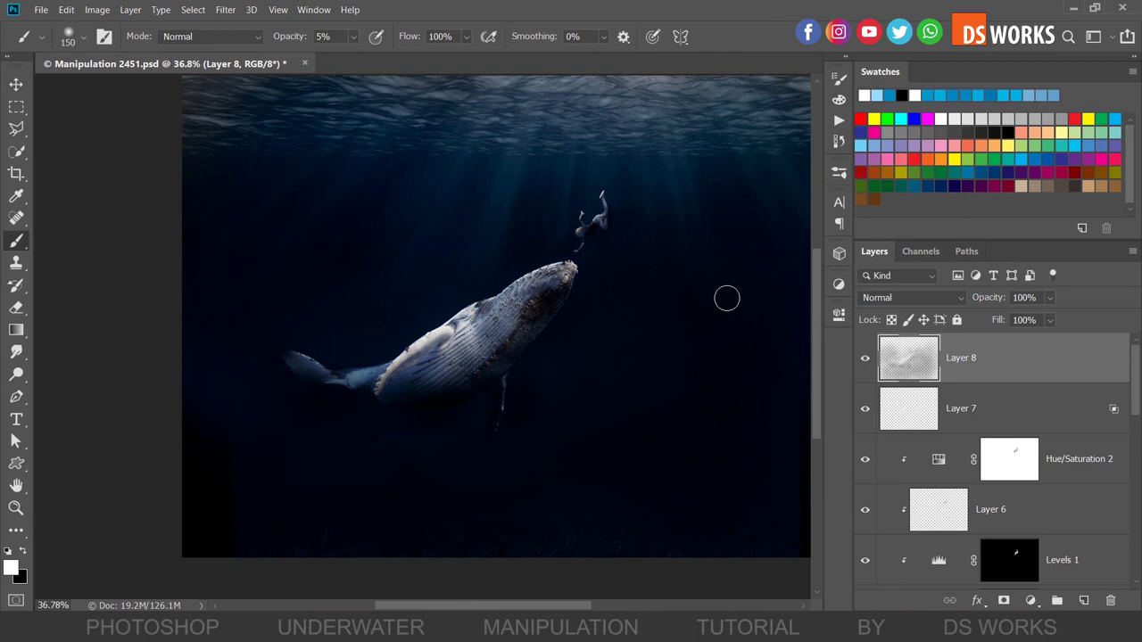
Step: Colorize the haze with Hue/Saturation: hue 215, saturation 61, lightness +19
key(ctrl+u)
click(1074, 371)
drag(940, 317, 995, 318)
drag(922, 356, 956, 356)
drag(931, 275, 859, 277)
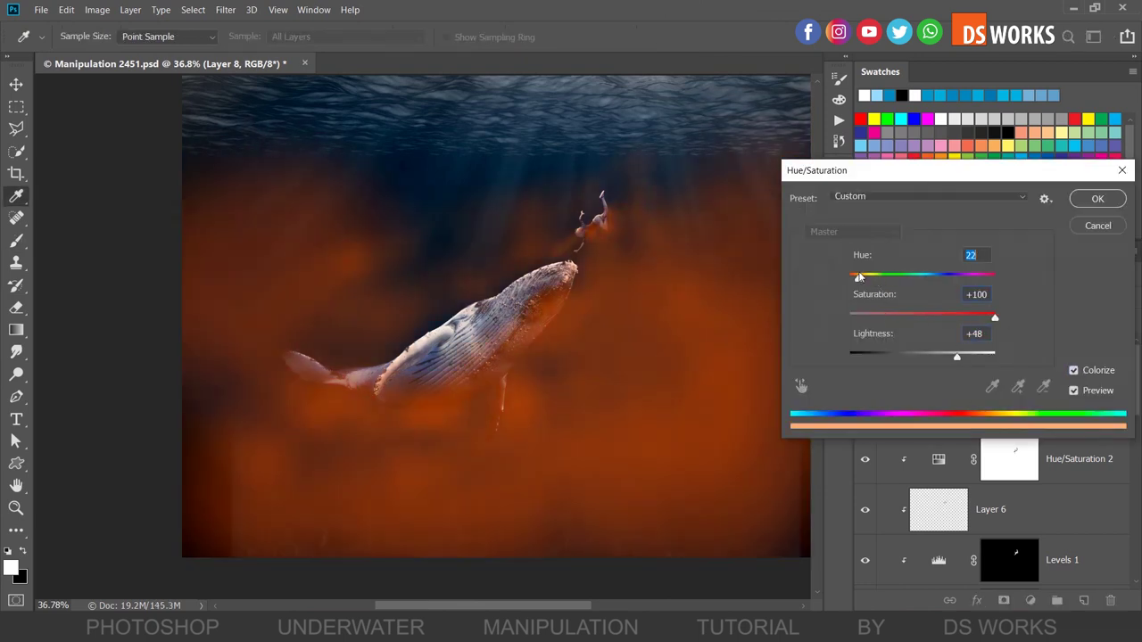
drag(930, 279, 936, 278)
drag(956, 356, 936, 357)
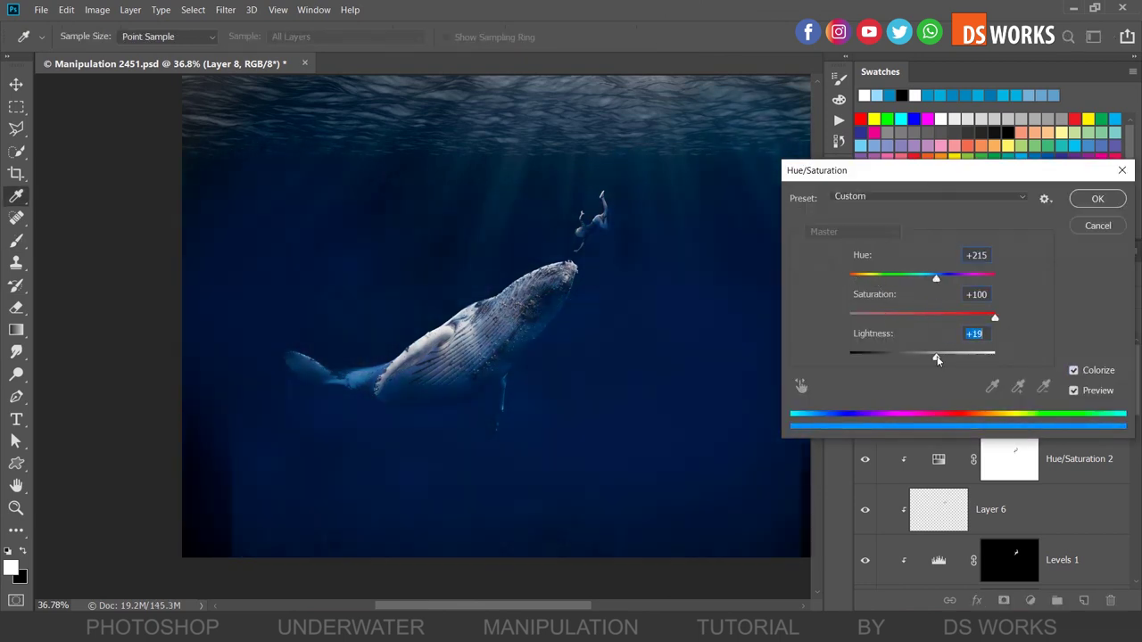
drag(995, 317, 939, 319)
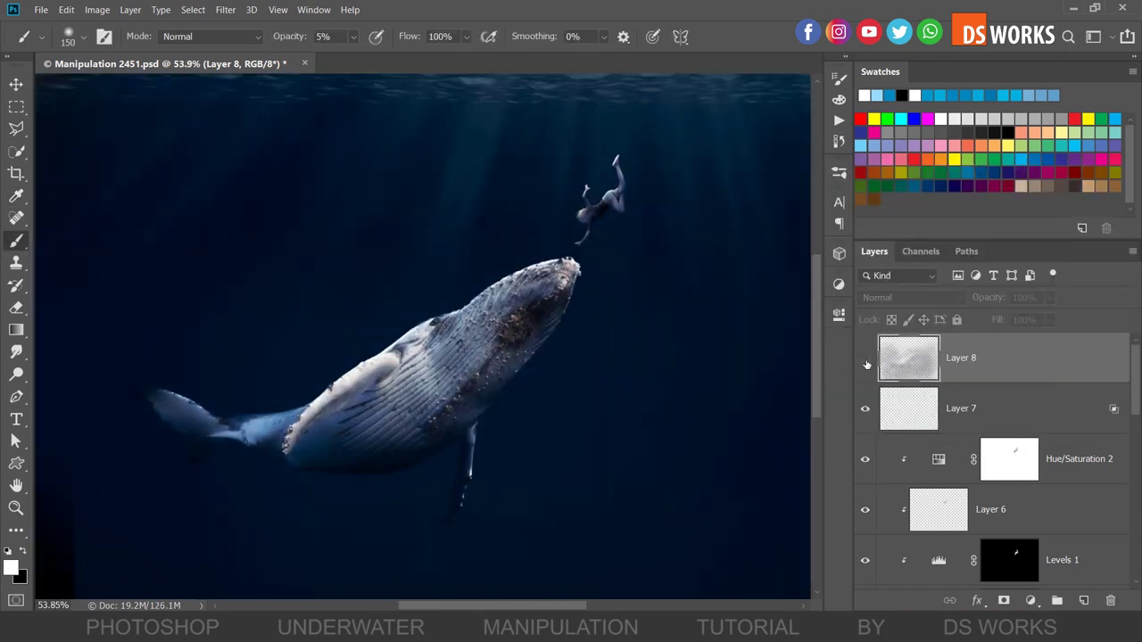
Step: Add Layer 9 and choose the Spatter 59 brush at size 400
scroll(596, 335, down, 3)
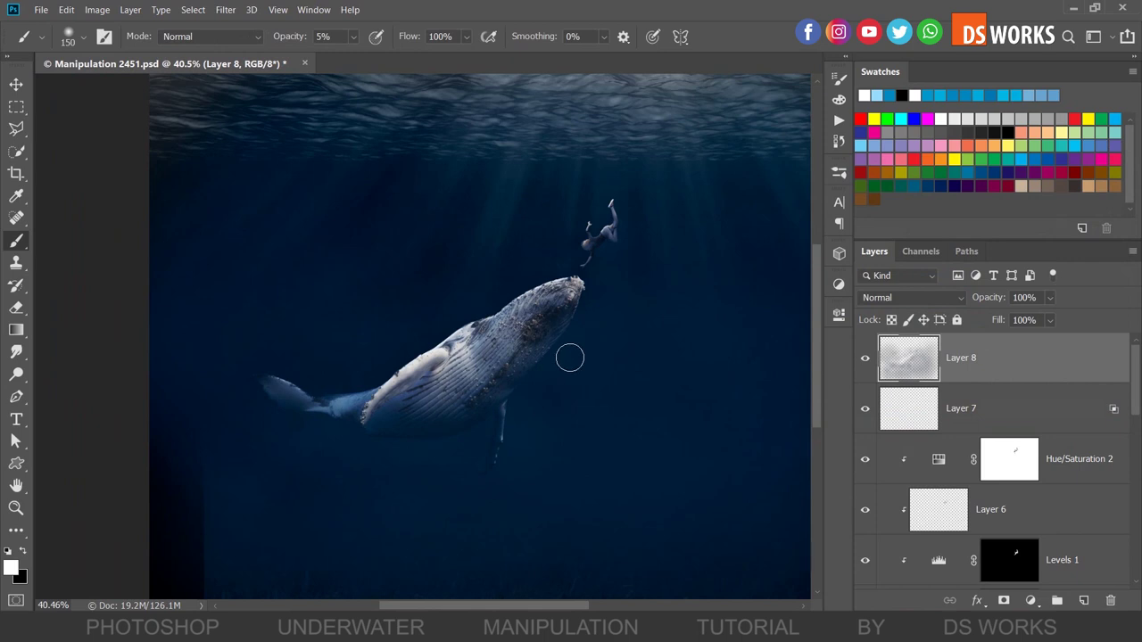
scroll(570, 358, down, 2)
scroll(535, 339, up, 1)
click(1084, 600)
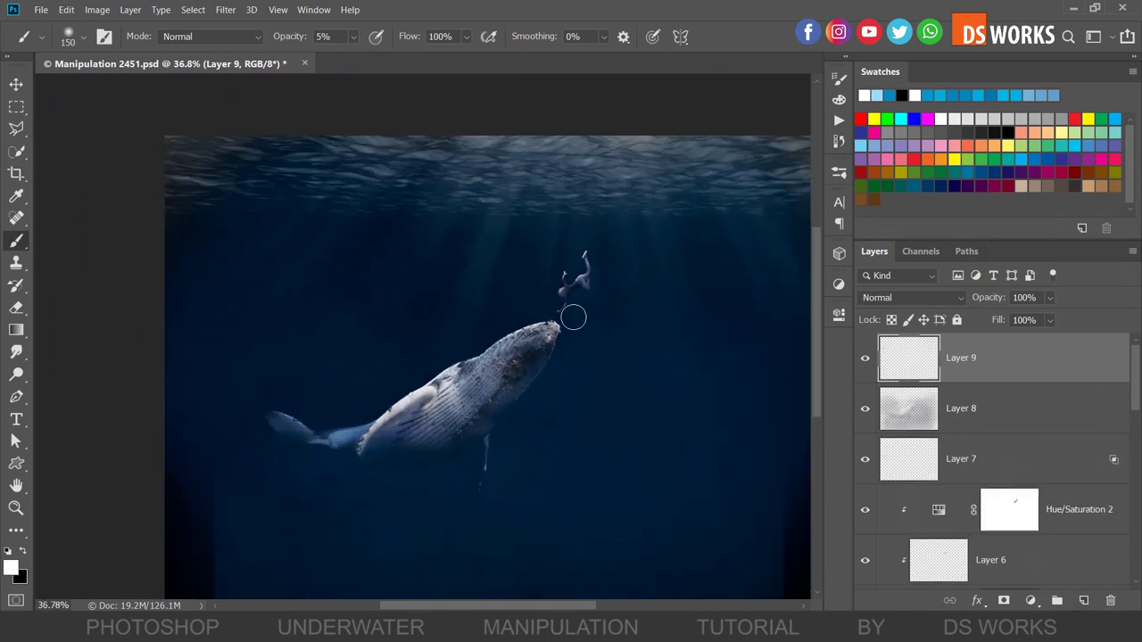
right_click(574, 318)
mouse_move(830, 229)
mouse_down()
mouse_move(841, 499)
mouse_move(854, 491)
mouse_move(854, 443)
mouse_up()
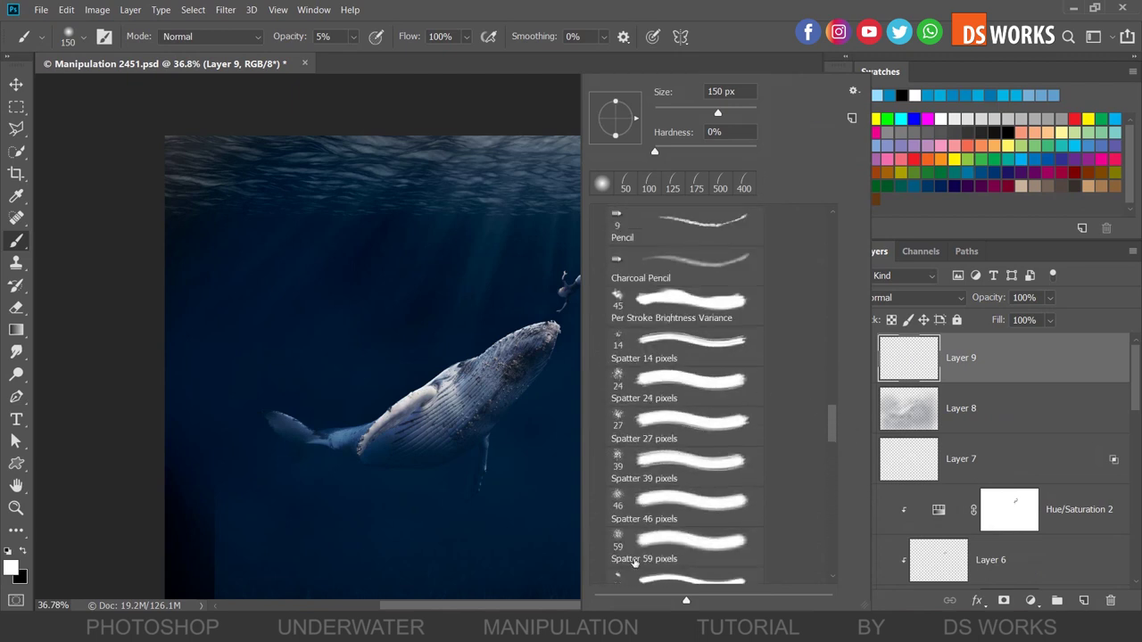
double_click(633, 561)
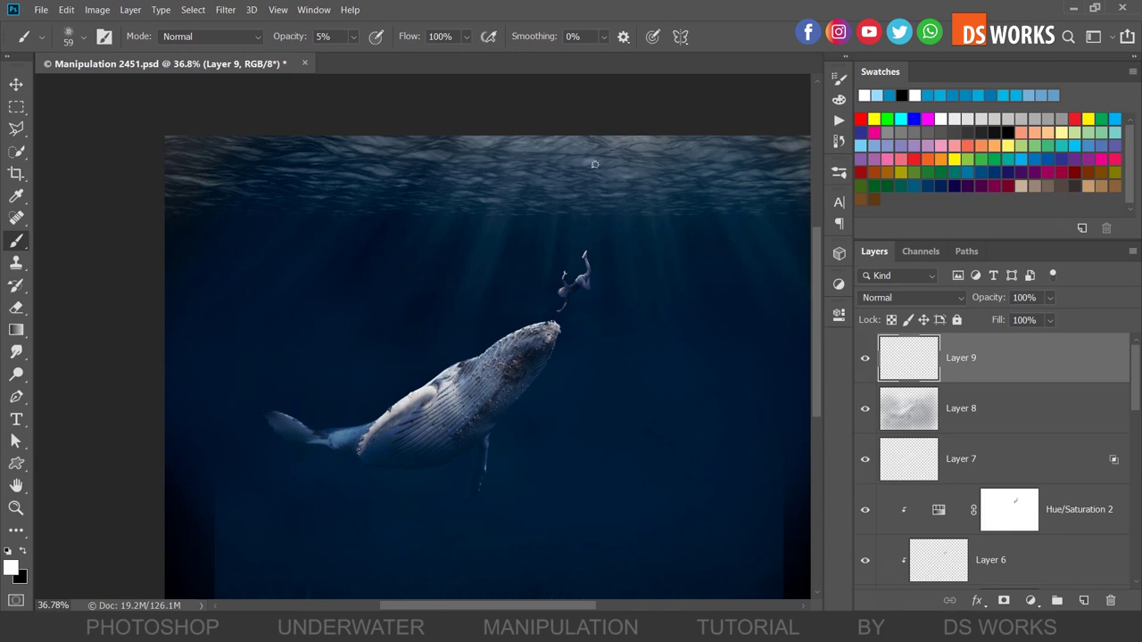
key(bracketright)
key(bracketright)
key(bracketright)
key(bracketleft)
key(bracketleft)
key(bracketleft)
Step: Raise the brush spacing, enable size jitter, and paint a large spatter arc around the whale
click(839, 77)
mouse_move(651, 370)
mouse_down()
mouse_move(722, 373)
mouse_move(702, 371)
mouse_up()
click(568, 146)
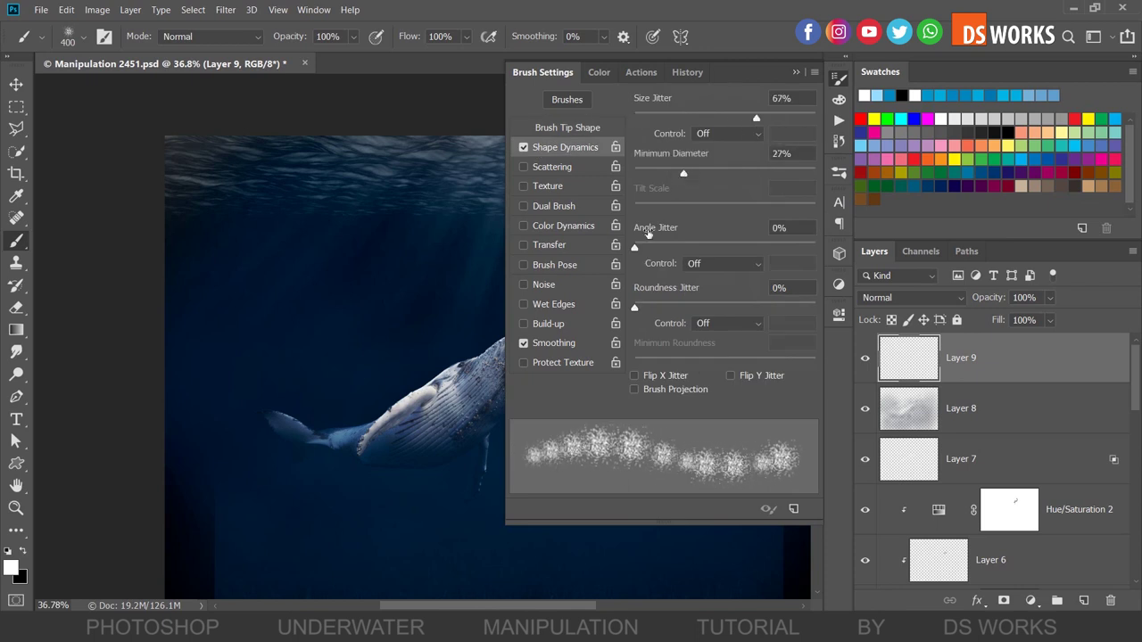
click(557, 128)
drag(703, 371, 677, 371)
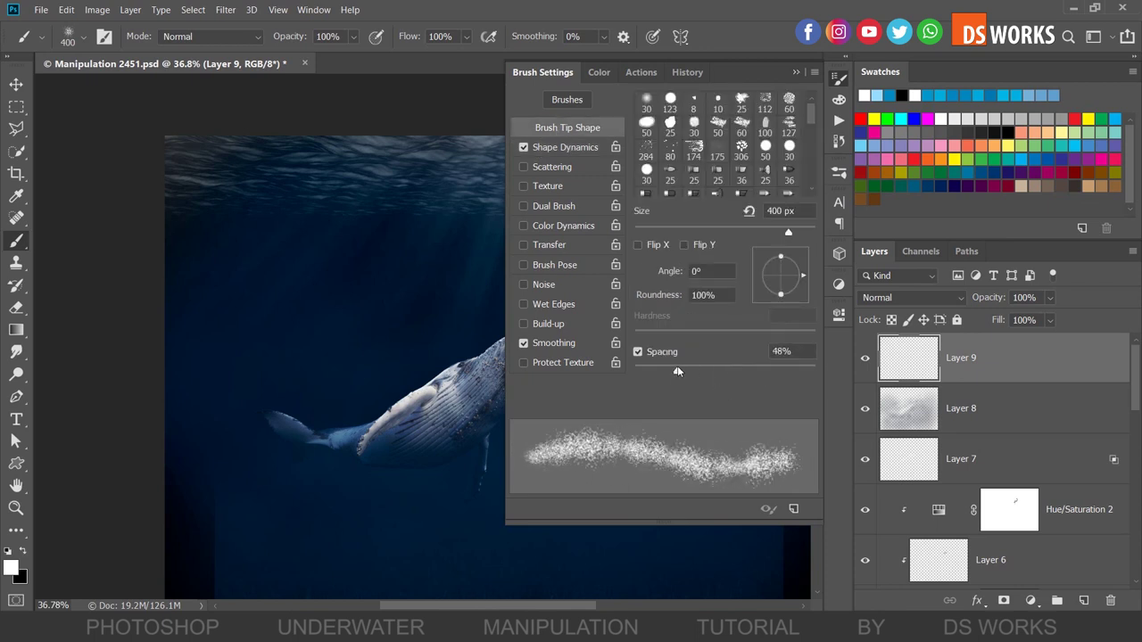
click(796, 72)
drag(660, 207, 260, 268)
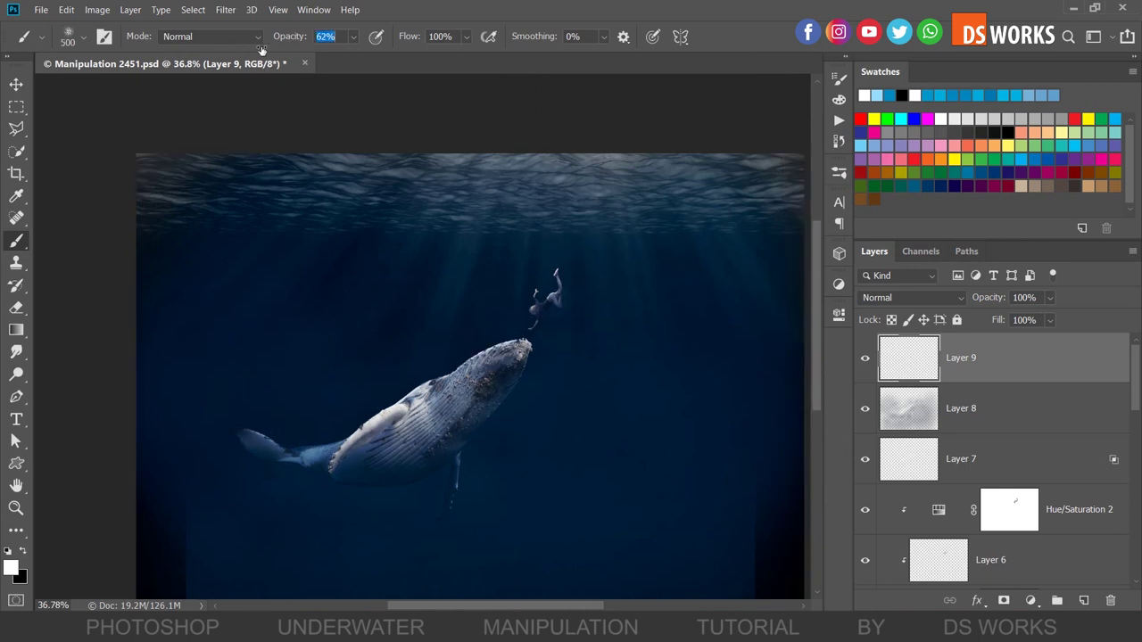
Step: Set the spatter brush to 5% opacity and dab faint speckles across the water around the whale
text(100)
key(Return)
key(bracketright)
key(bracketright)
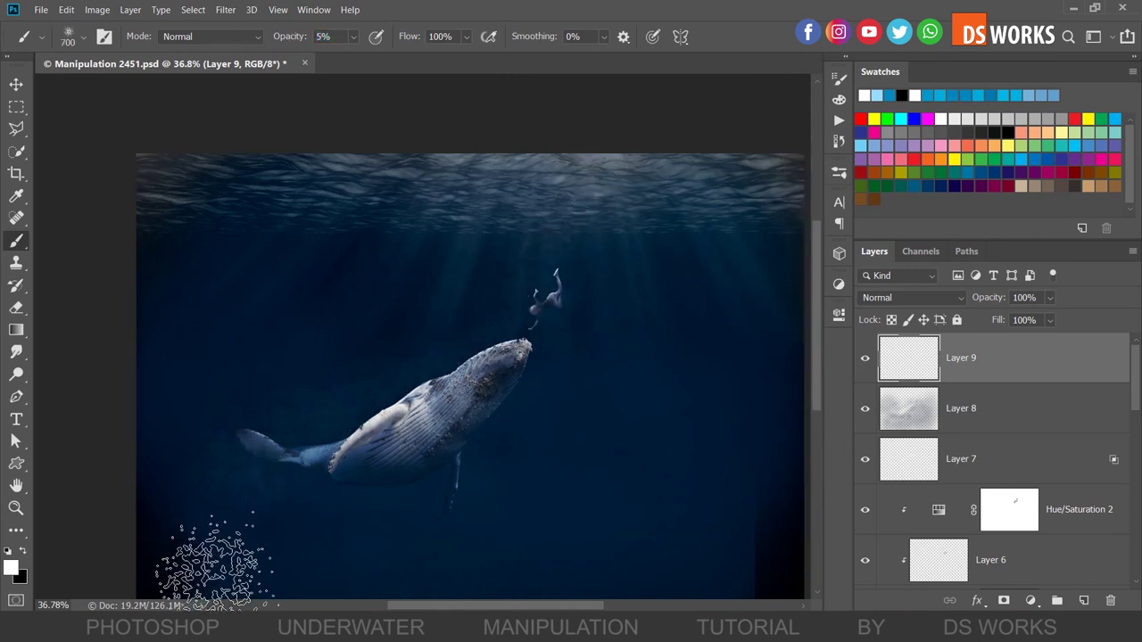
key(bracketright)
key(bracketright)
key(bracketright)
scroll(383, 402, down, 1)
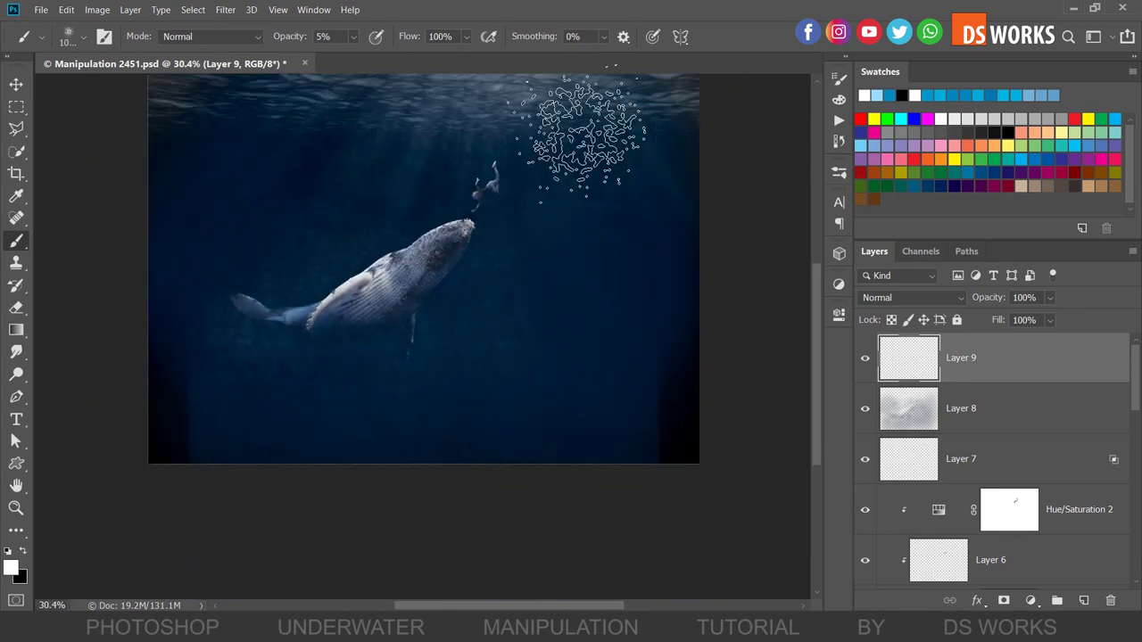
key(bracketleft)
drag(210, 370, 560, 357)
key(bracketleft)
key(bracketleft)
key(bracketleft)
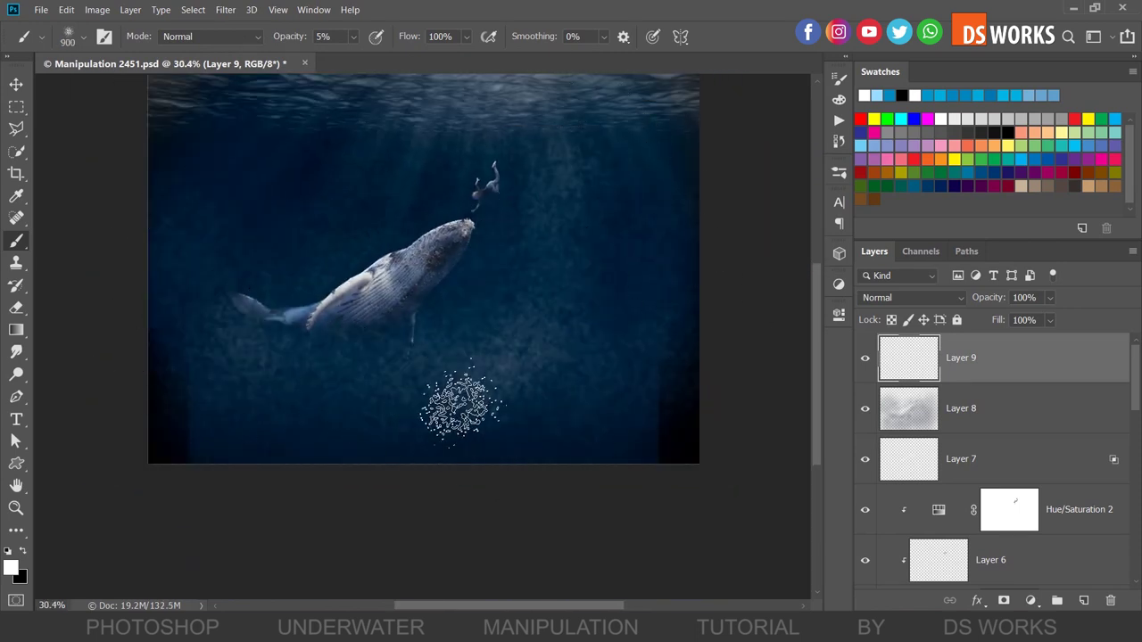
key(bracketright)
key(bracketright)
key(bracketright)
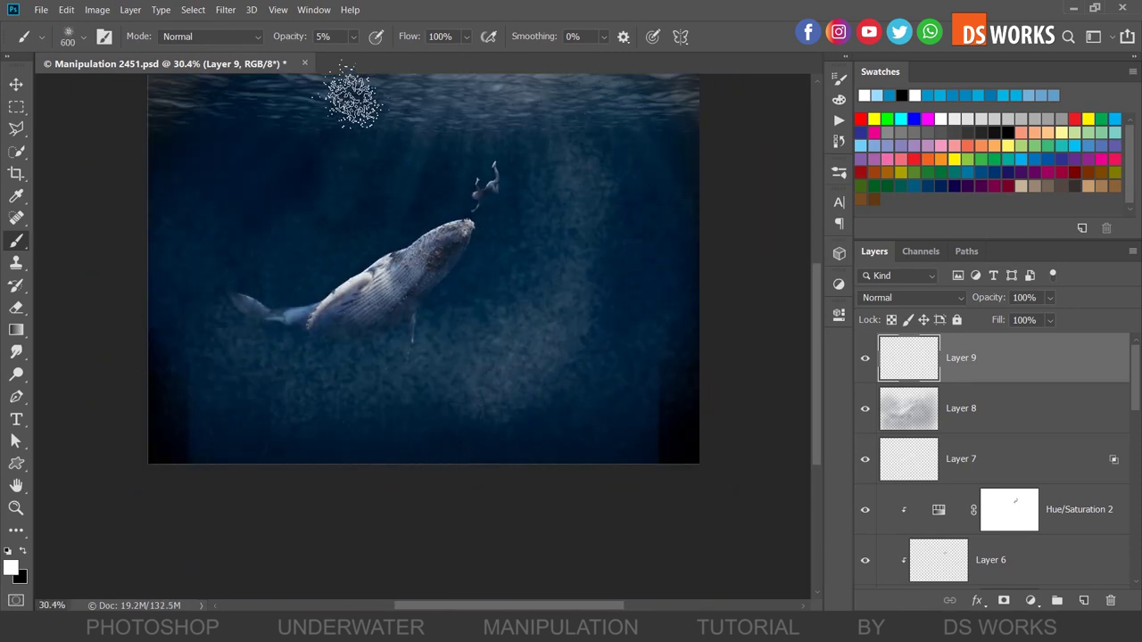
scroll(374, 143, up, 3)
key(bracketleft)
key(bracketleft)
key(bracketleft)
key(bracketleft)
key(bracketleft)
key(bracketleft)
scroll(396, 404, up, 3)
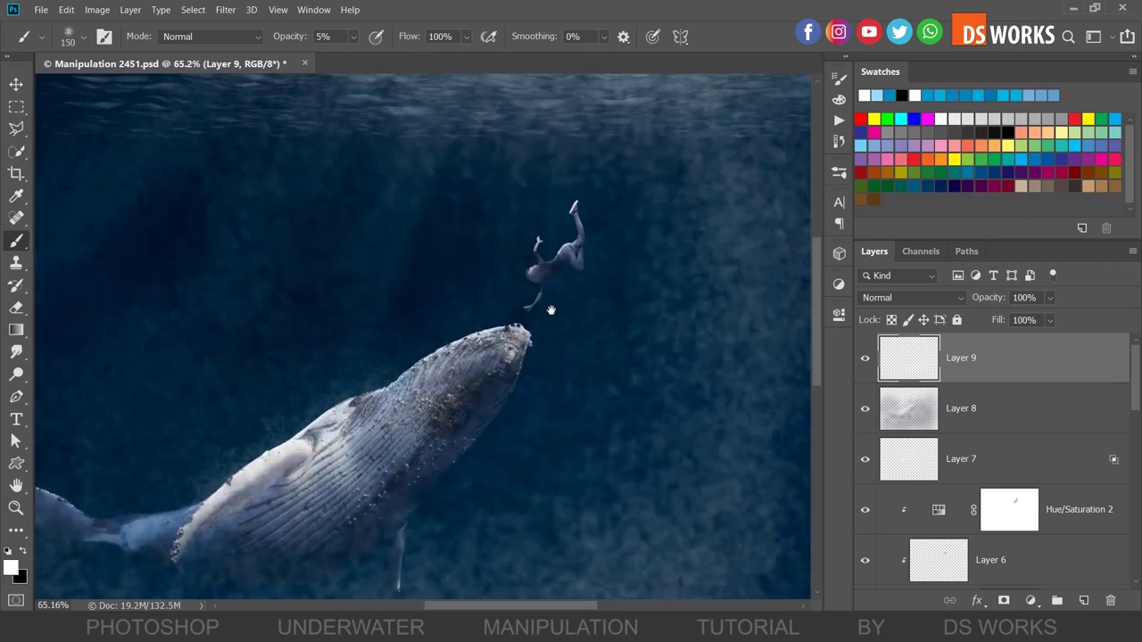
scroll(464, 348, up, 3)
key(bracketleft)
key(bracketleft)
key(bracketleft)
key(bracketleft)
key(bracketleft)
key(bracketleft)
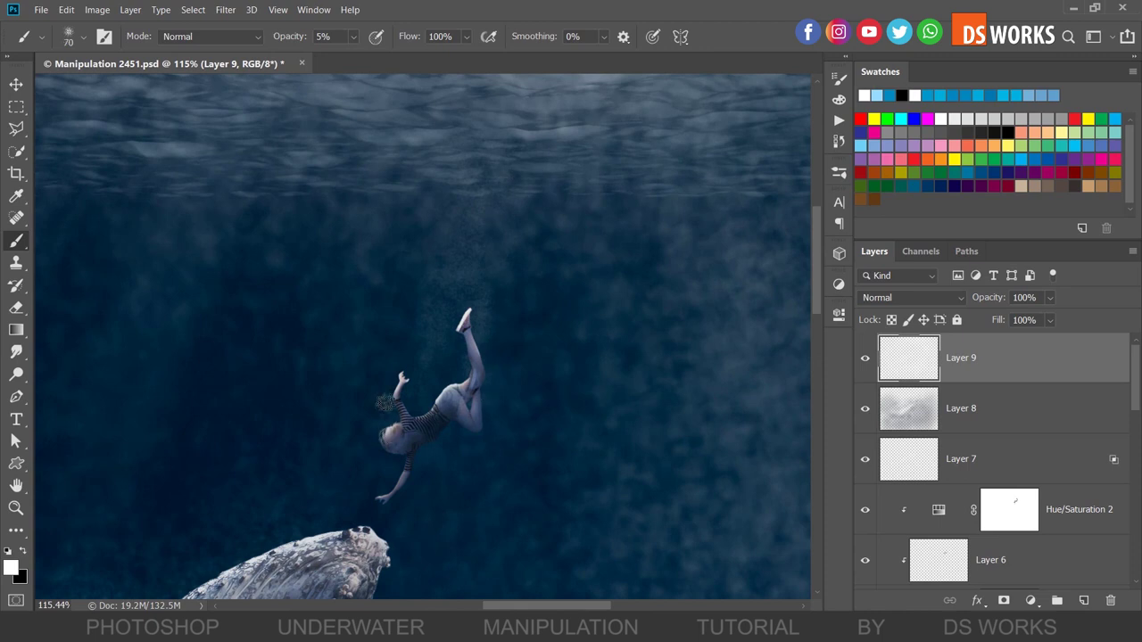
Step: Add Layer 10 and paint bubble trails rising from the diver and along her arm
key(ctrl+shift+alt+n)
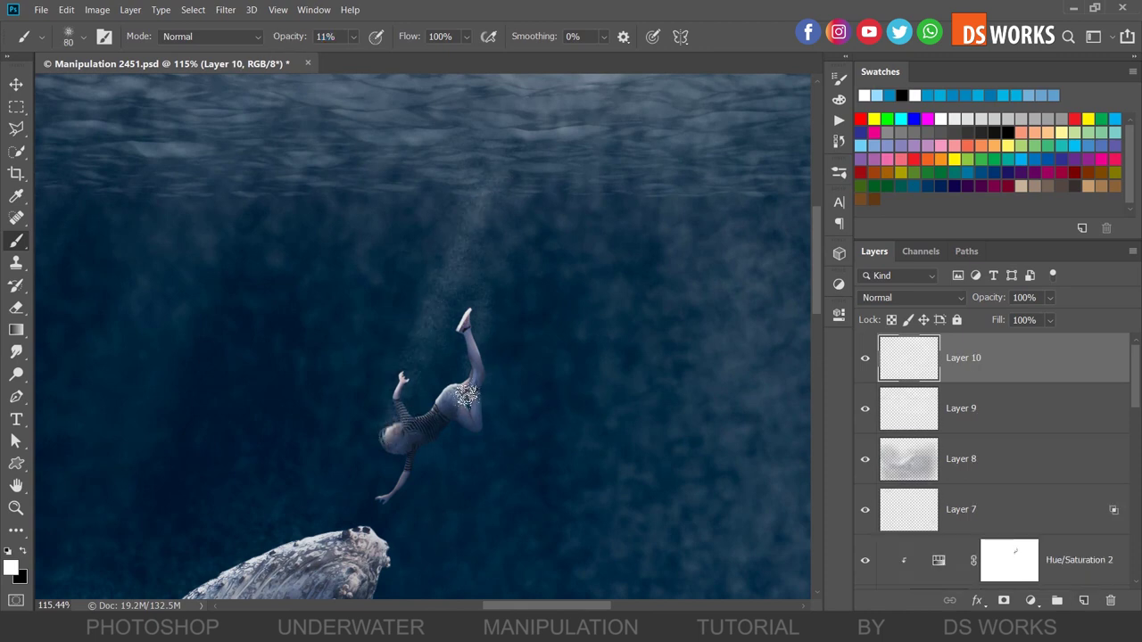
drag(399, 422, 505, 148)
drag(471, 393, 555, 193)
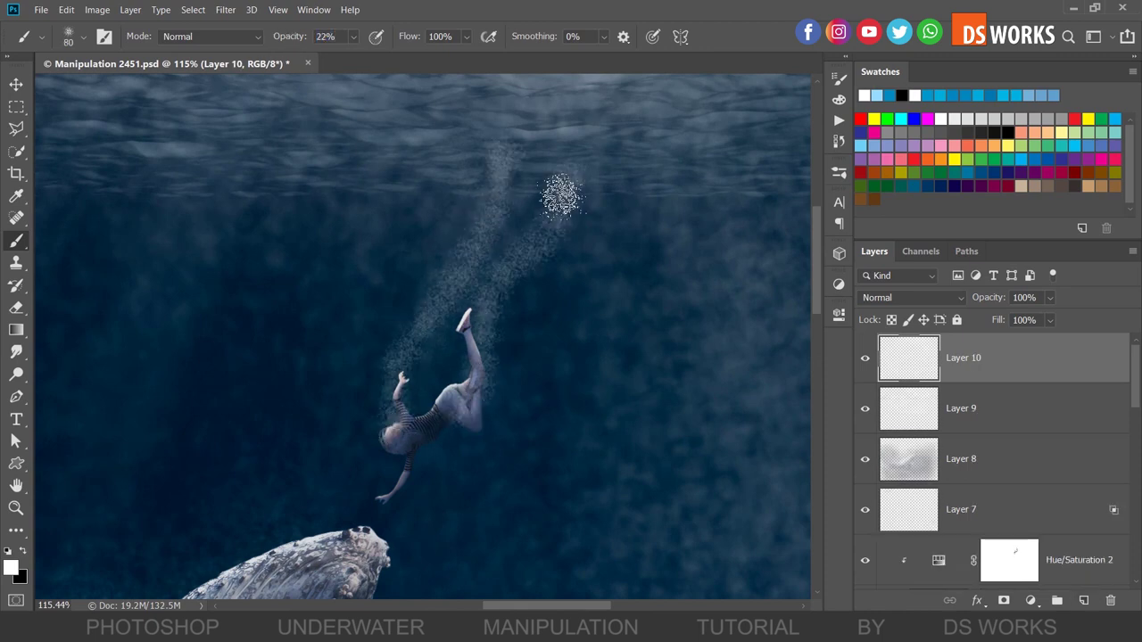
scroll(395, 474, up, 3)
key(bracketleft)
key(bracketleft)
key(bracketleft)
drag(371, 493, 419, 267)
key(bracketright)
drag(370, 495, 420, 348)
Step: Set the brush opacity to 6% and size to 200, then hide Layer 10
scroll(405, 324, down, 3)
scroll(405, 324, down, 1)
scroll(428, 383, up, 3)
key(bracketright)
key(bracketright)
key(bracketright)
text(6)
key(Return)
key(bracketright)
key(bracketright)
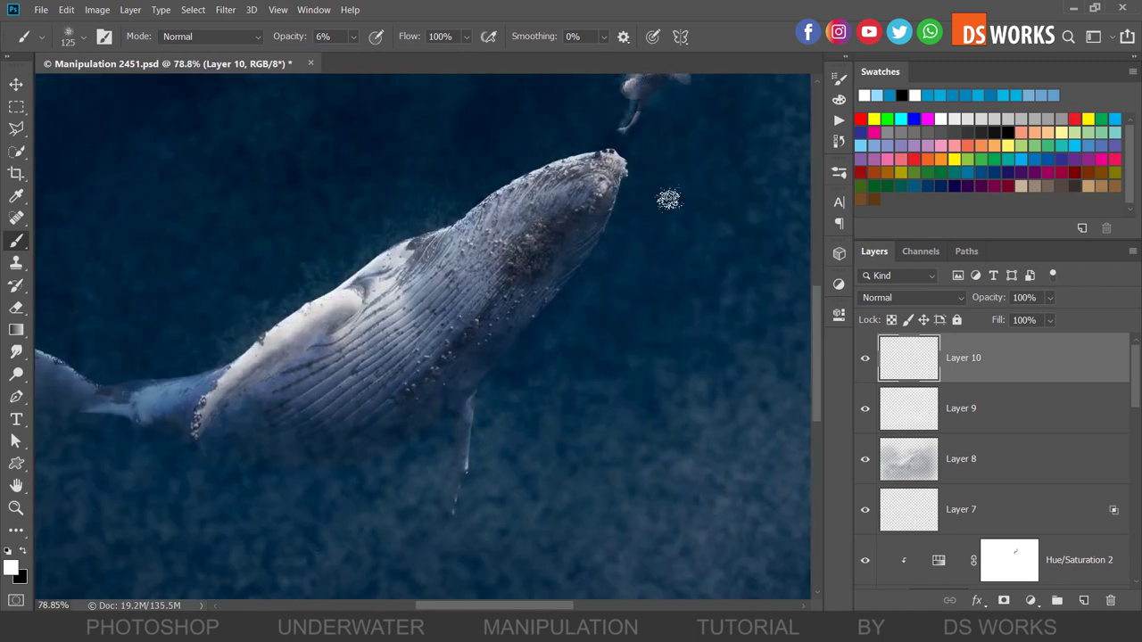
scroll(668, 199, down, 2)
key(bracketright)
key(bracketright)
key(bracketright)
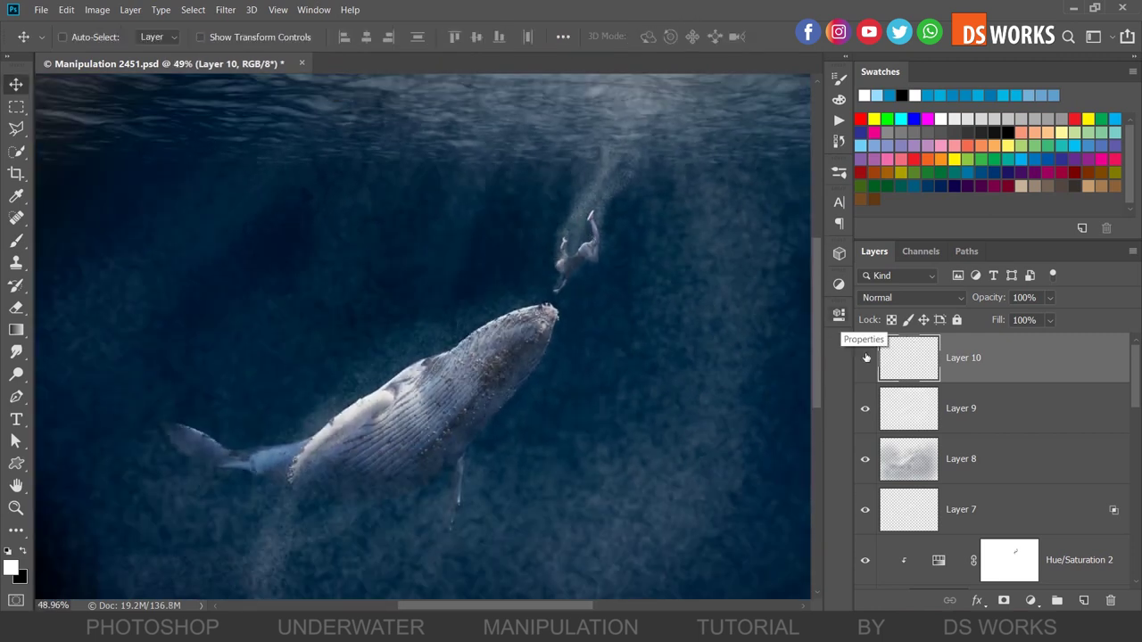
click(864, 357)
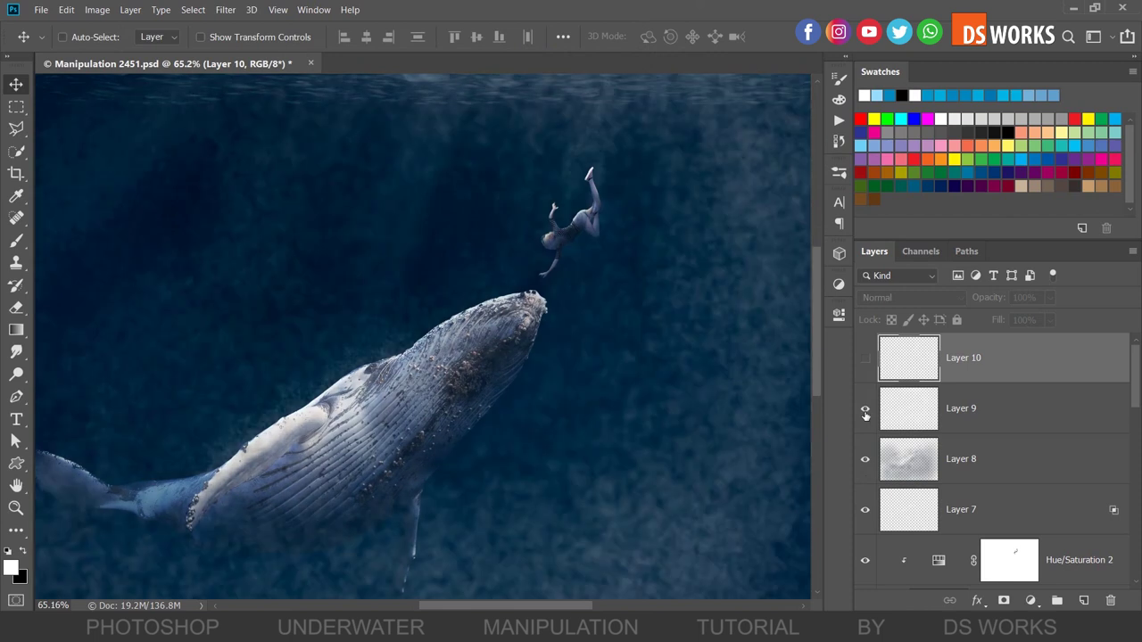
Step: Keep Layer 9 at Normal and set its Blend If underlying black slider so dark areas hide the speckles
click(952, 407)
click(910, 297)
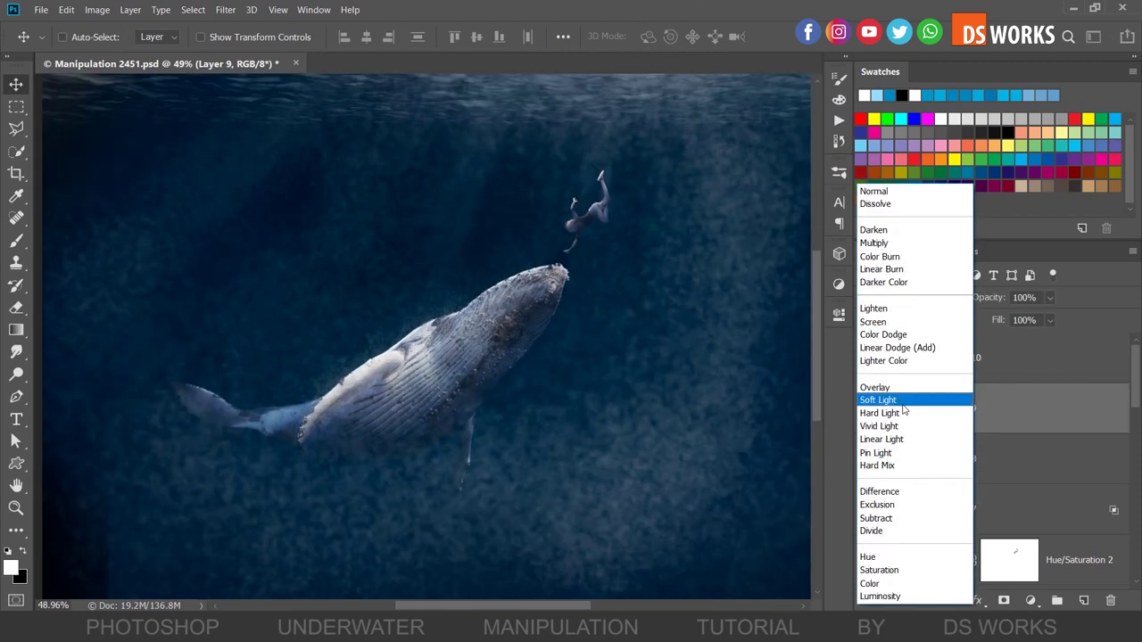
click(989, 403)
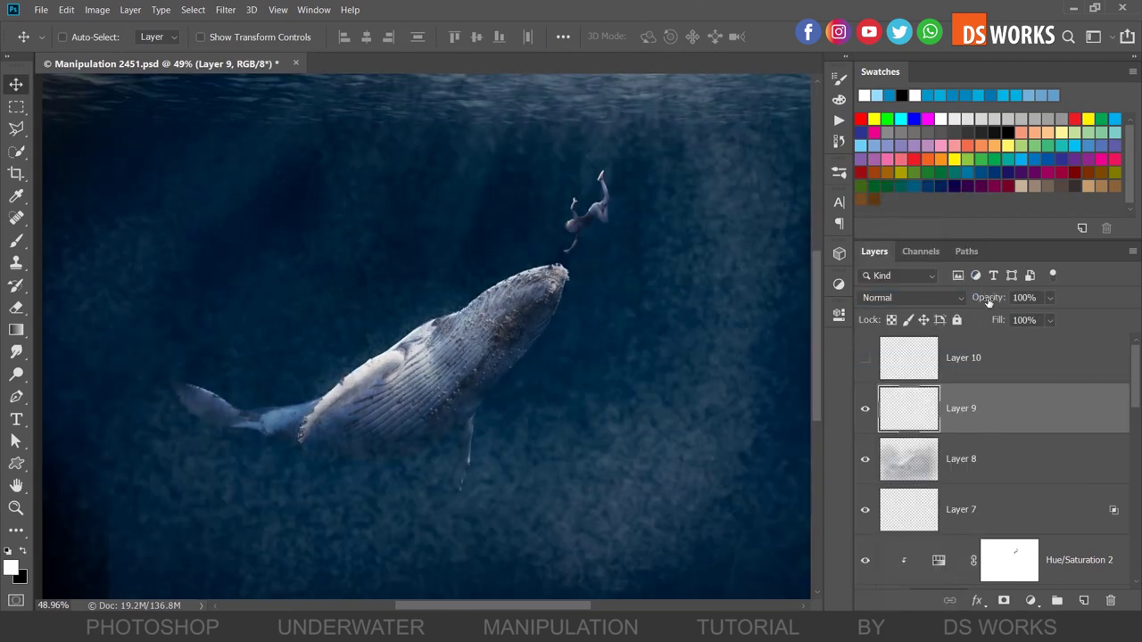
double_click(1079, 426)
mouse_move(890, 384)
mouse_down()
mouse_move(936, 391)
mouse_move(910, 389)
mouse_up()
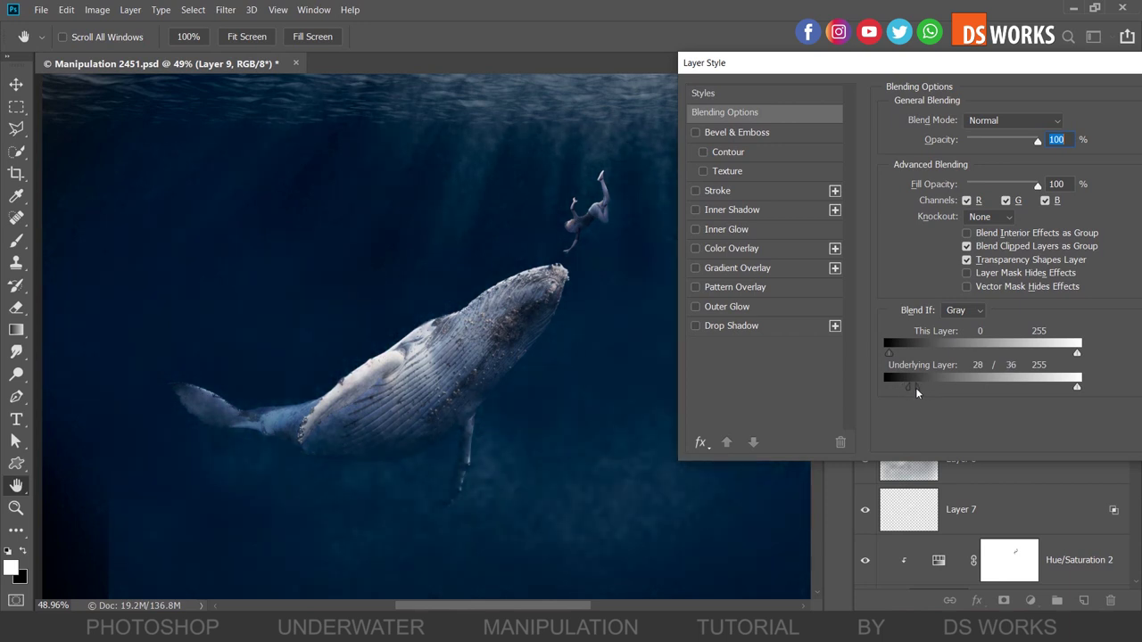
key(Return)
Step: Show Layer 10 and split its Blend If underlying black slider to 19/32 so dark water shows through
key(v)
scroll(429, 339, down, 2)
click(865, 409)
click(866, 409)
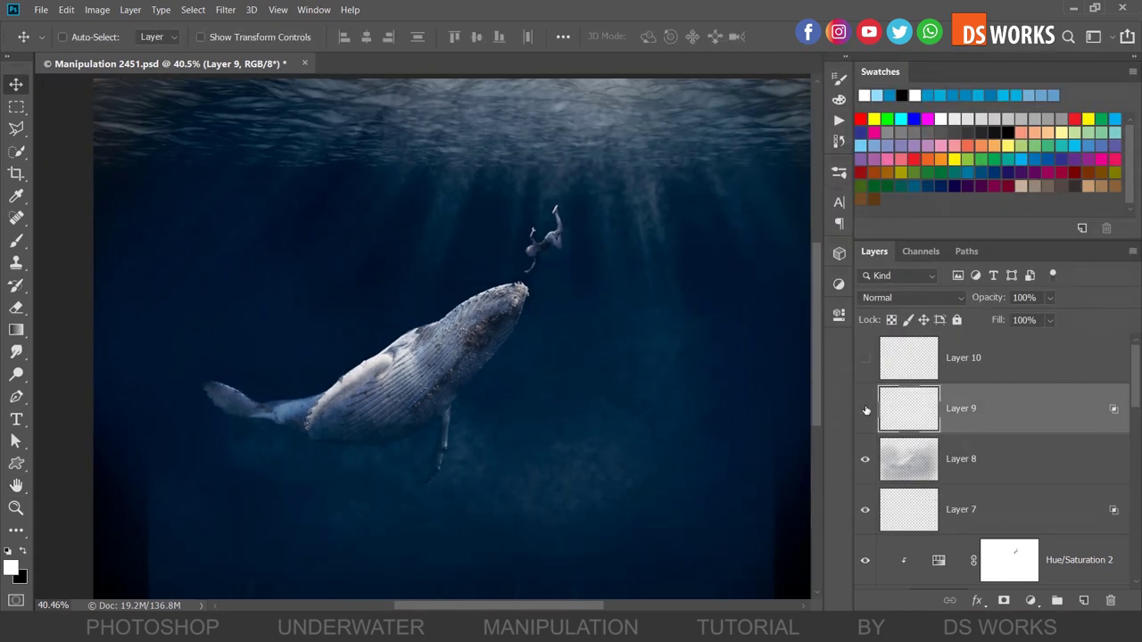
click(865, 358)
click(963, 358)
drag(606, 300, 532, 354)
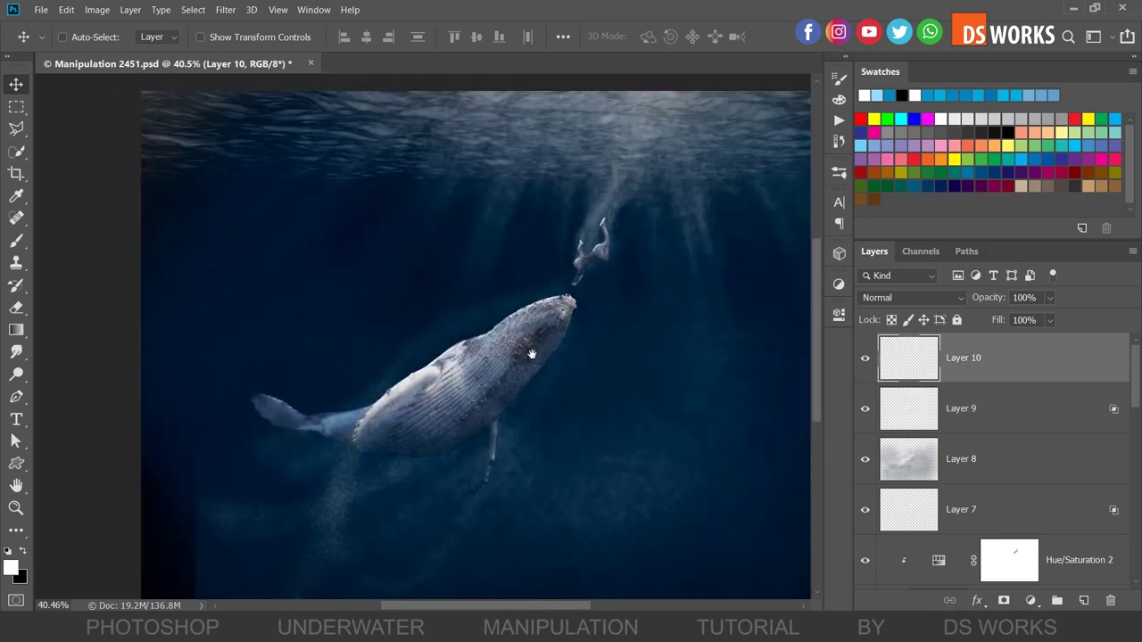
scroll(585, 231, up, 5)
double_click(1061, 362)
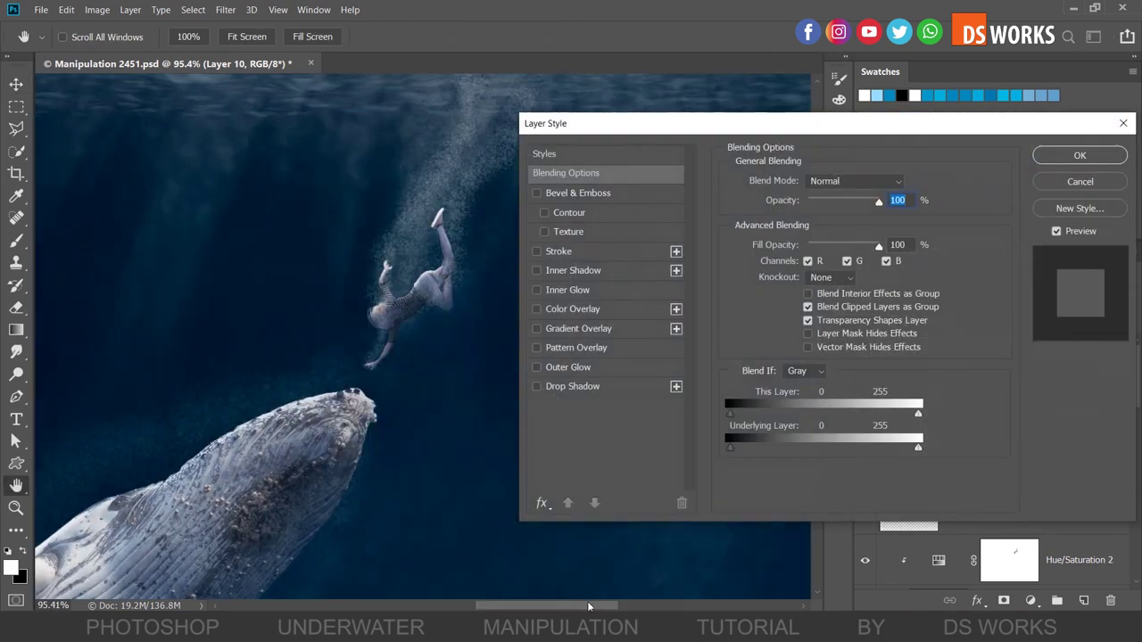
mouse_move(730, 446)
mouse_down()
mouse_move(772, 448)
mouse_move(754, 446)
mouse_up()
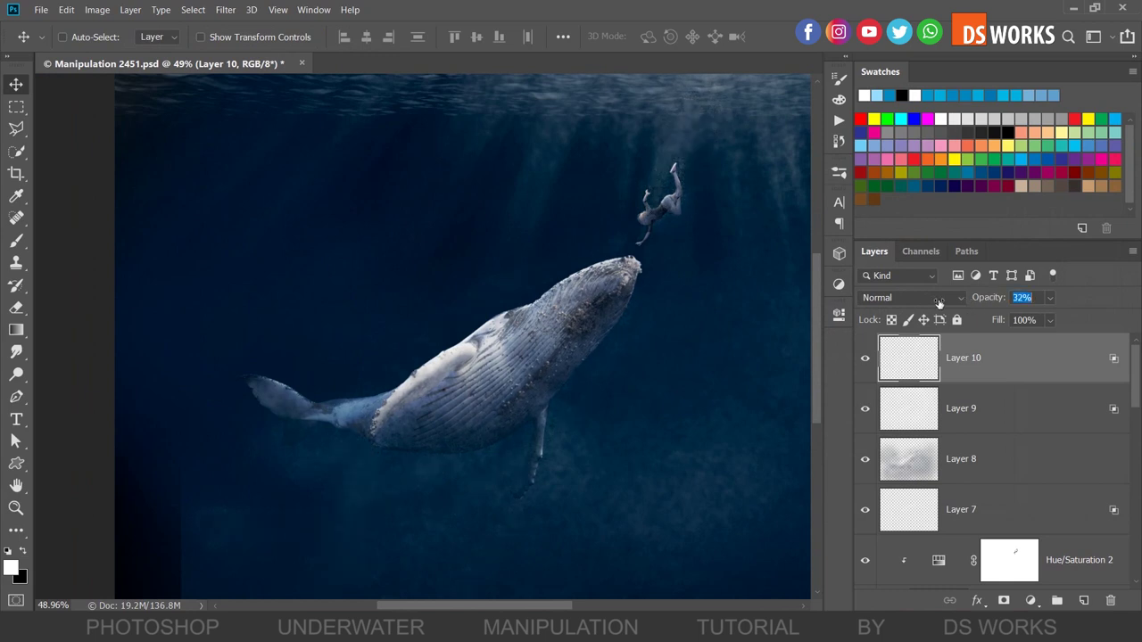
Step: Lower Layer 10's opacity to 50%
scroll(711, 309, up, 3)
scroll(678, 268, up, 2)
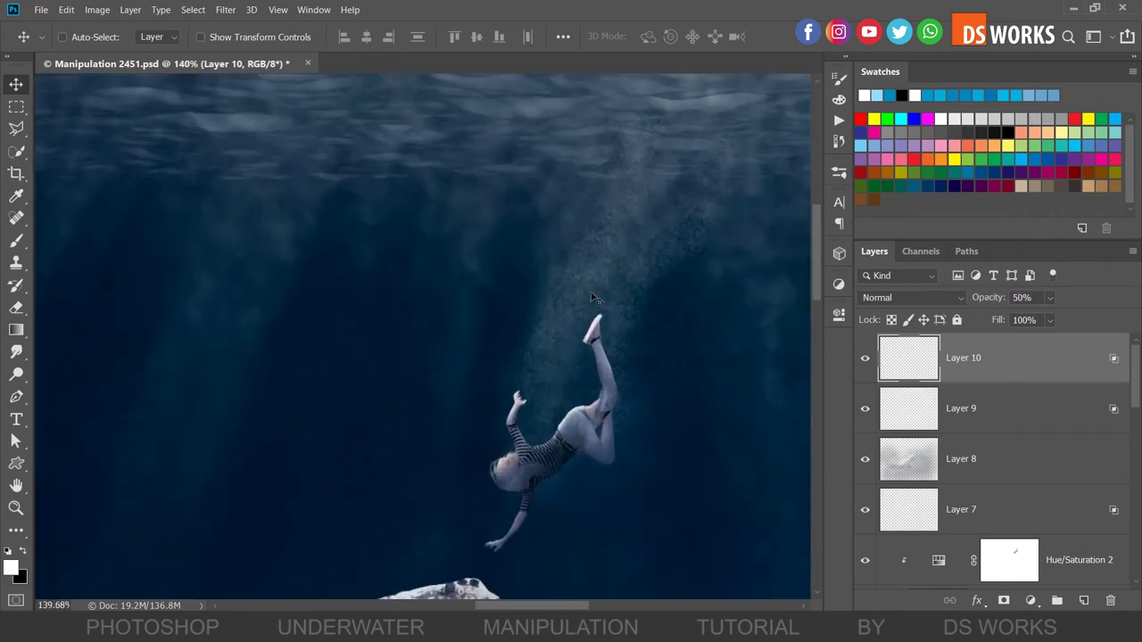
scroll(601, 223, down, 2)
scroll(553, 339, down, 4)
scroll(552, 337, up, 1)
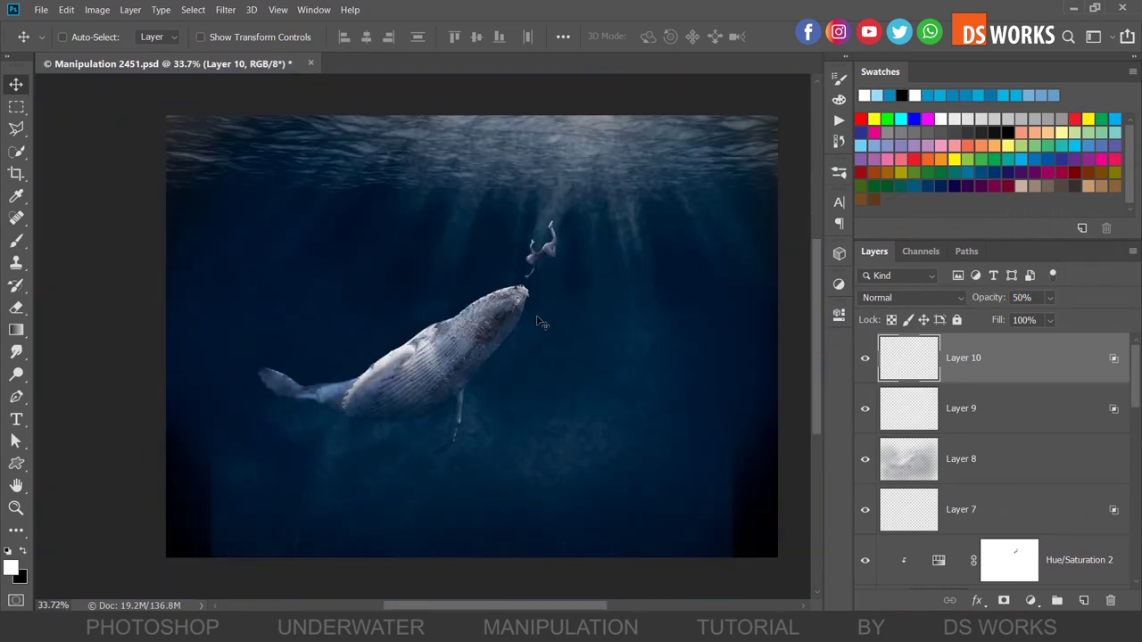
scroll(481, 294, up, 2)
scroll(437, 269, down, 2)
scroll(687, 466, down, 1)
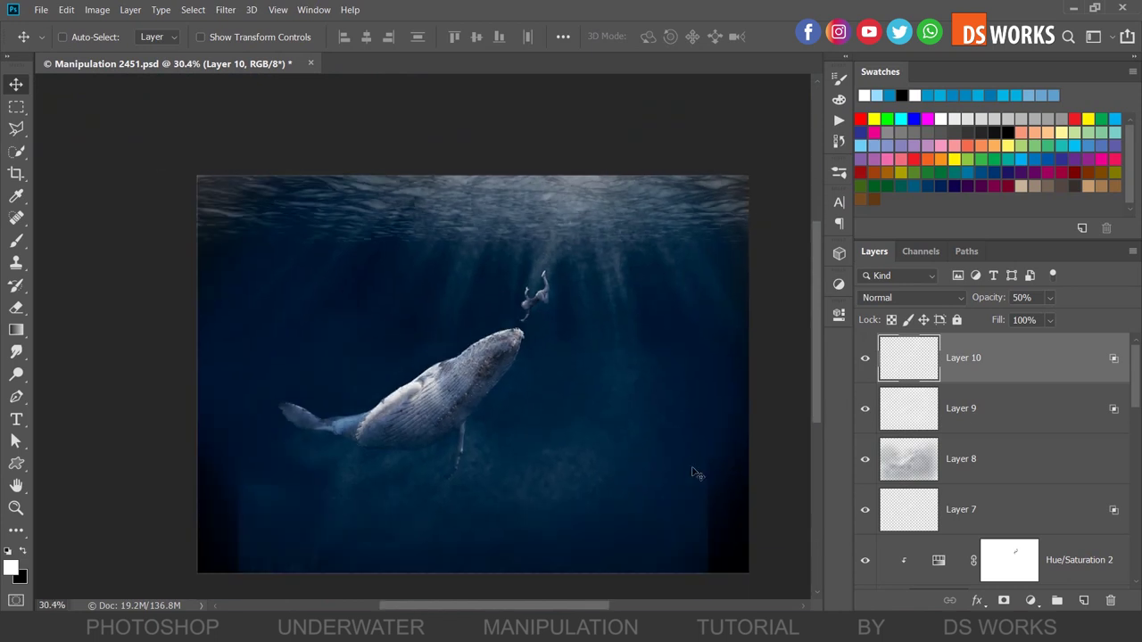
click(1030, 601)
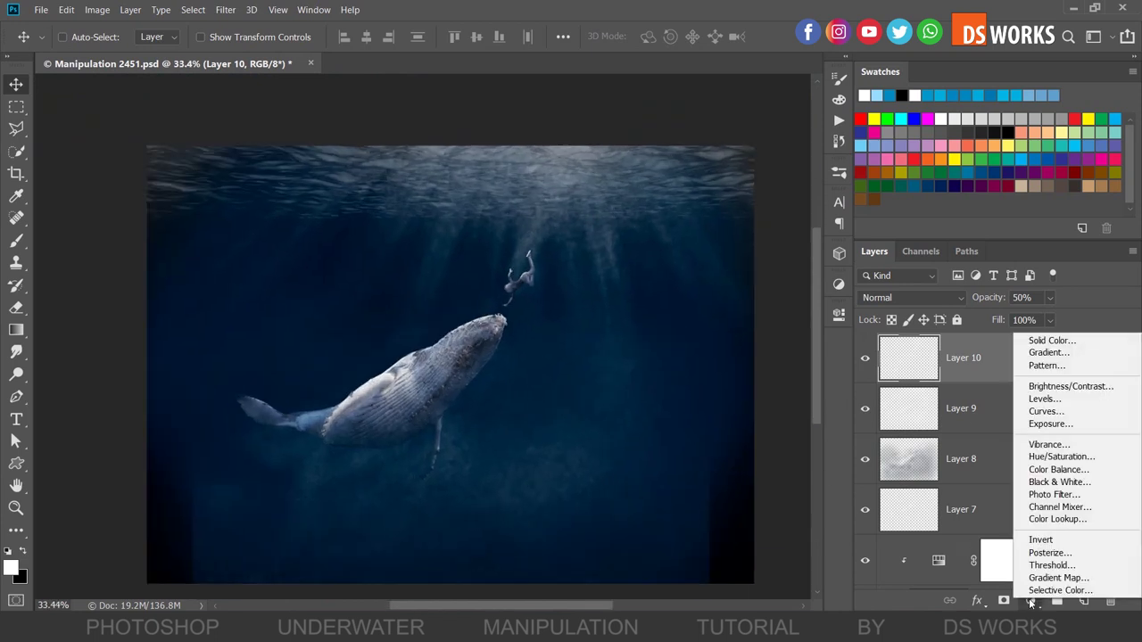
Step: Add a Black, White Gradient Fill layer and set its blend mode to Screen
click(1115, 358)
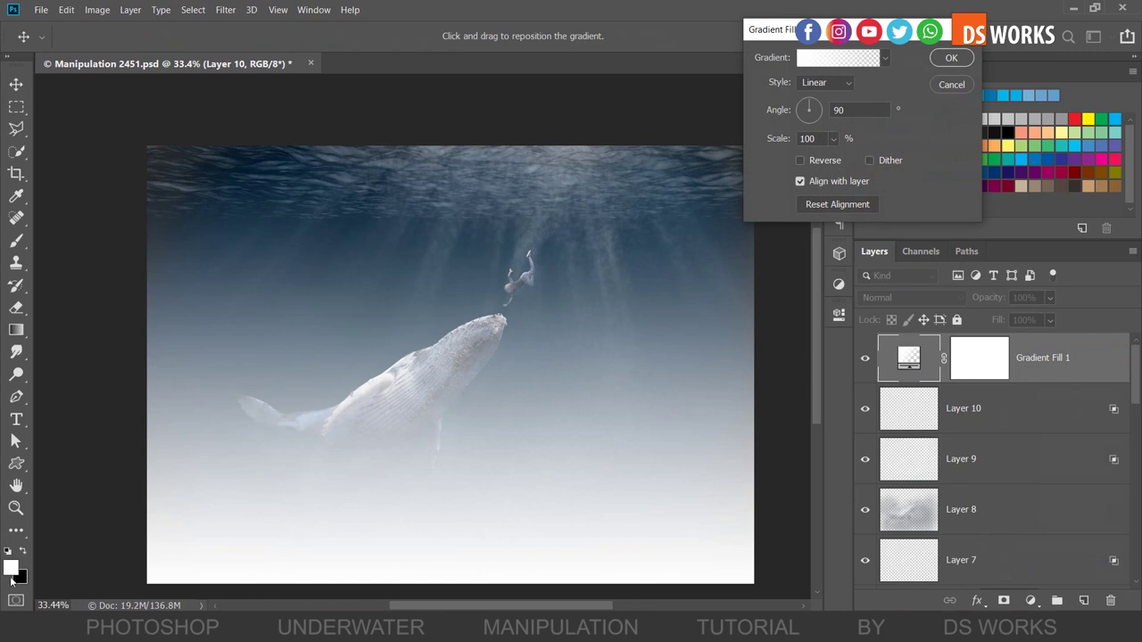
click(884, 58)
click(817, 91)
click(951, 57)
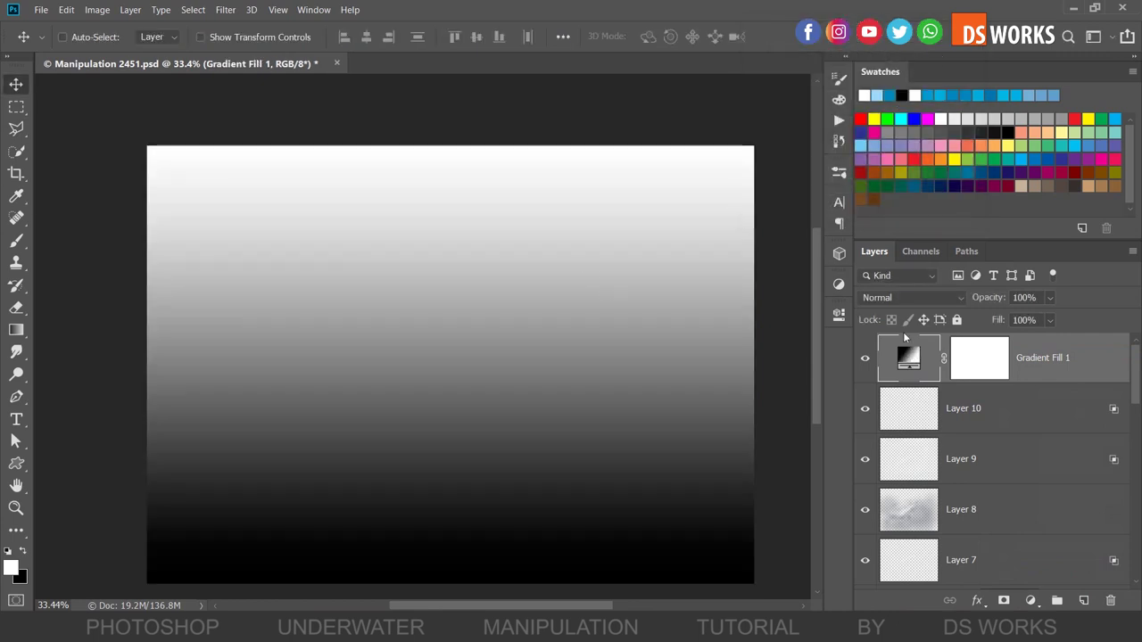
click(942, 298)
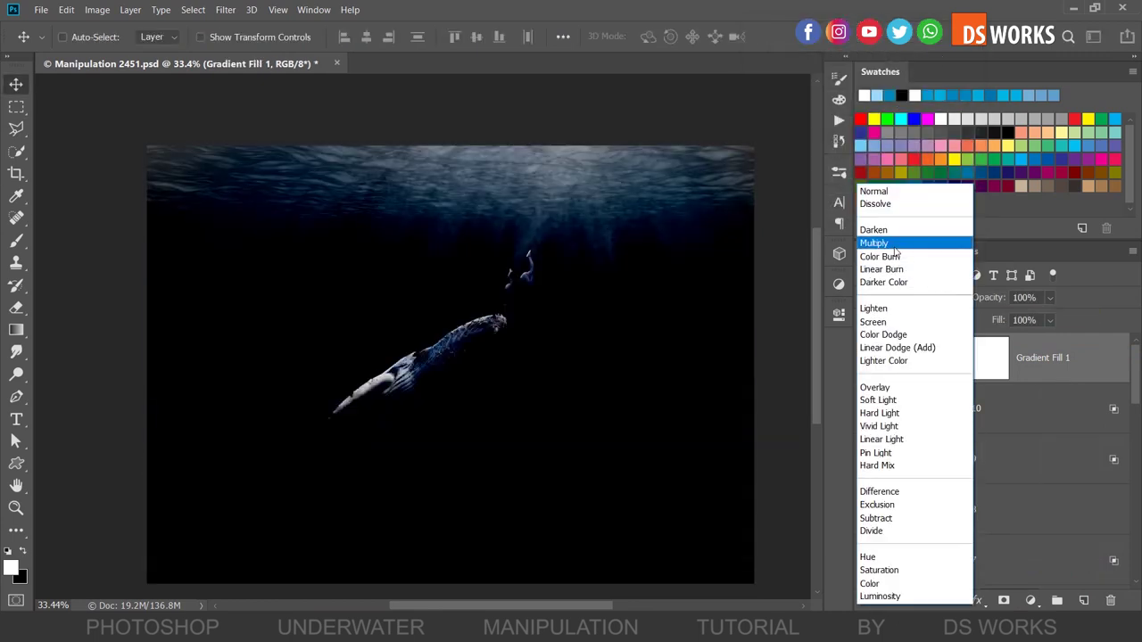
click(906, 325)
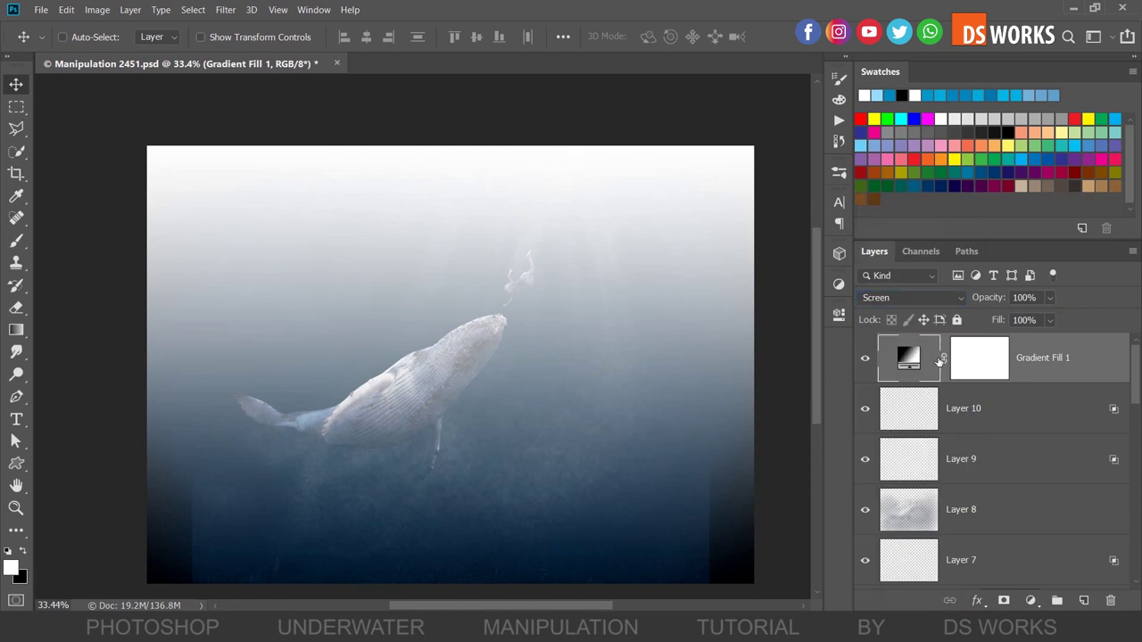
double_click(908, 360)
Step: Try several gradient presets, return to Black, White, and change the gradient type to Noise
click(843, 57)
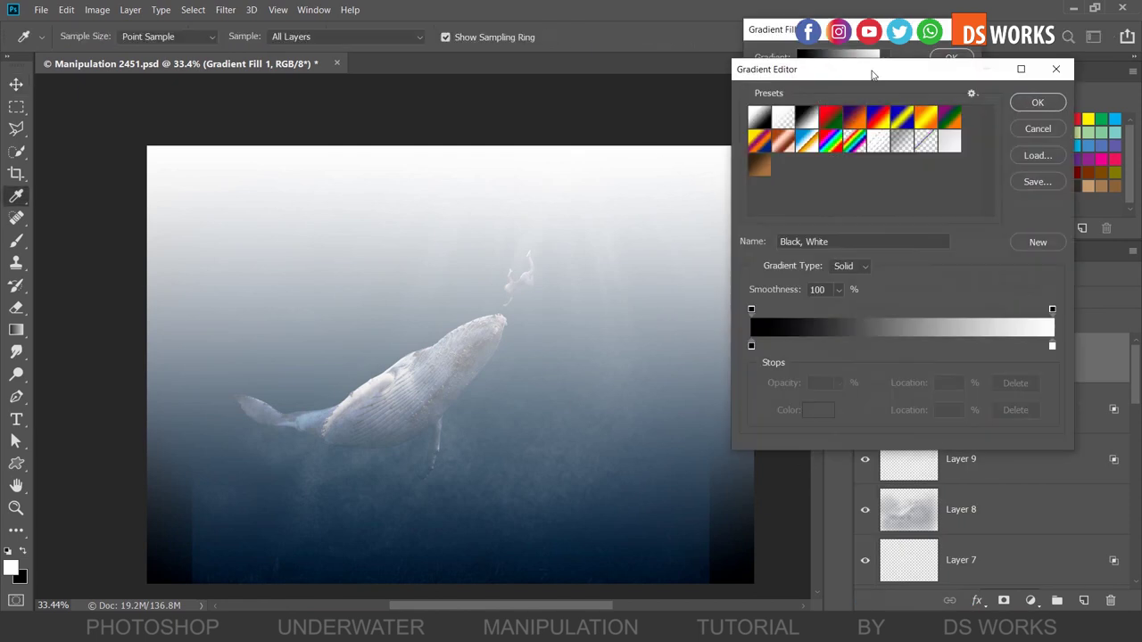
click(901, 116)
click(830, 116)
click(854, 116)
click(806, 117)
click(850, 268)
click(855, 294)
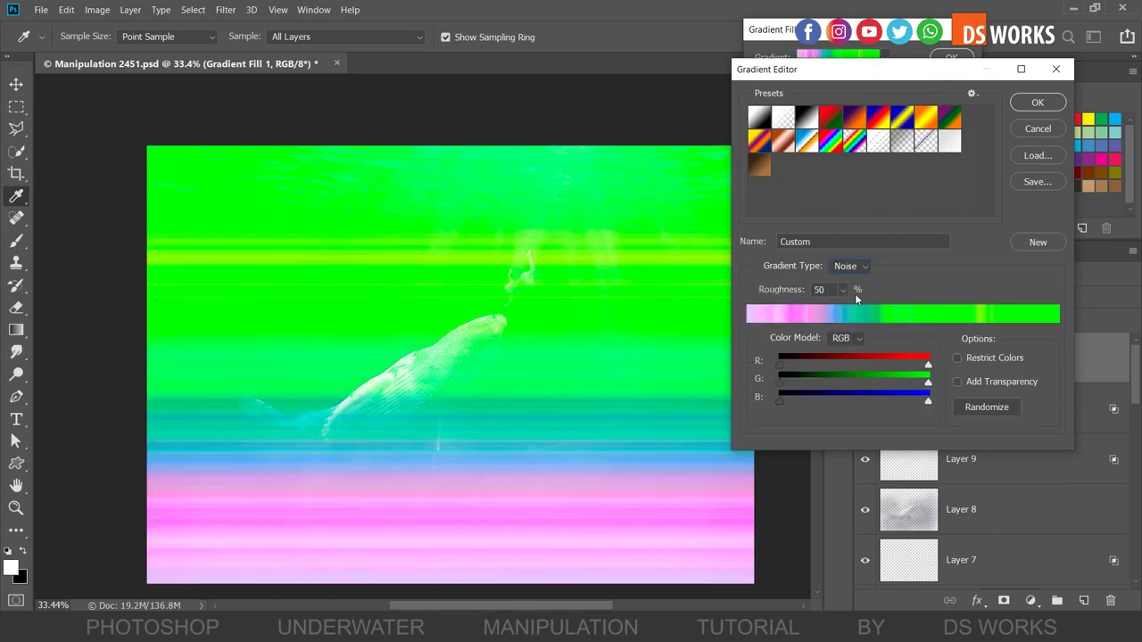
click(1035, 104)
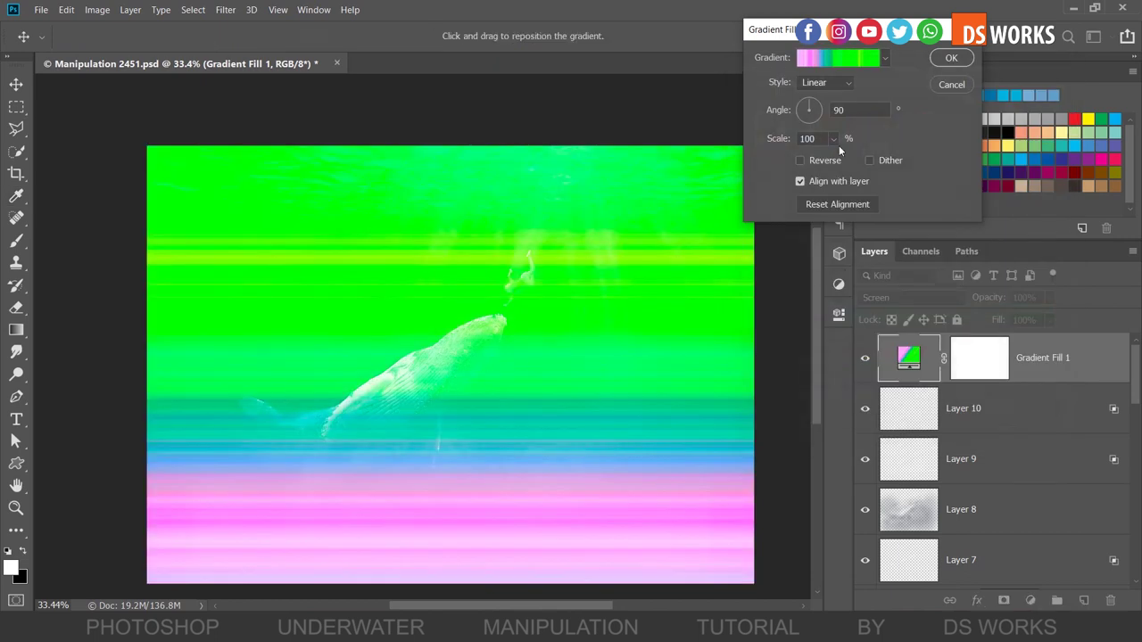
Step: Set the noise gradient to HSB with zero saturation and randomize a grey variation
click(864, 59)
click(839, 339)
click(836, 362)
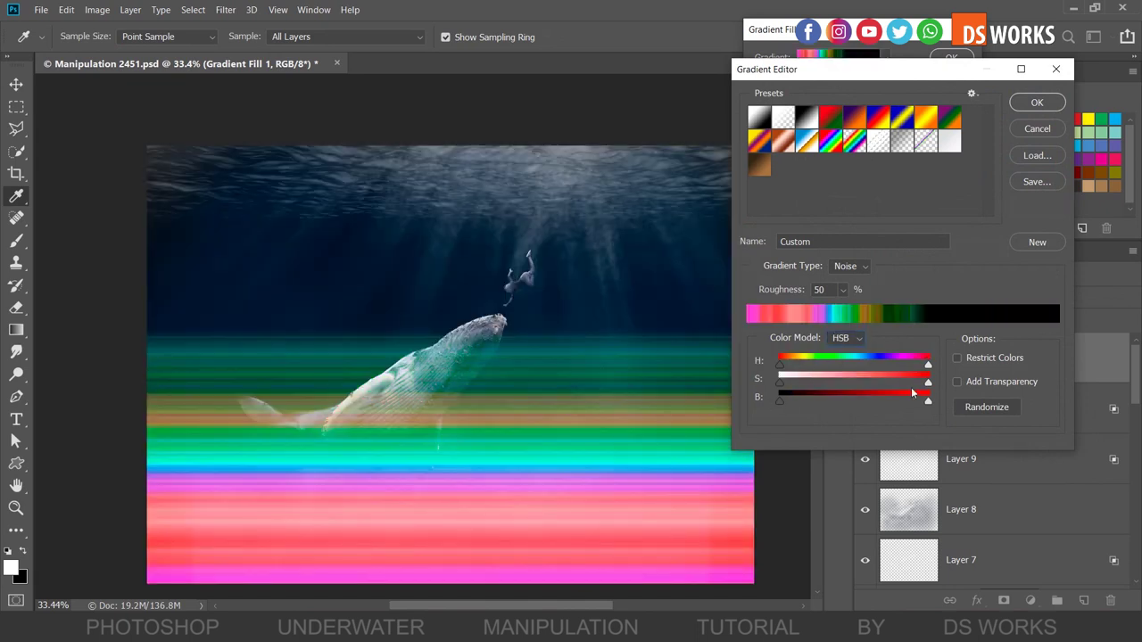
drag(897, 384, 746, 389)
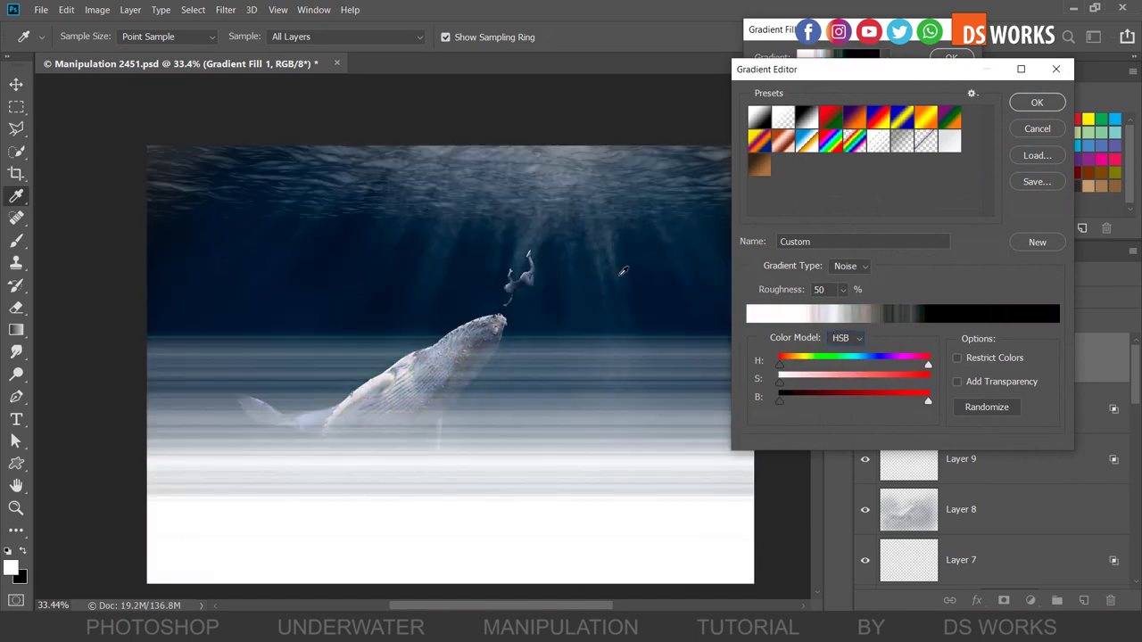
click(972, 408)
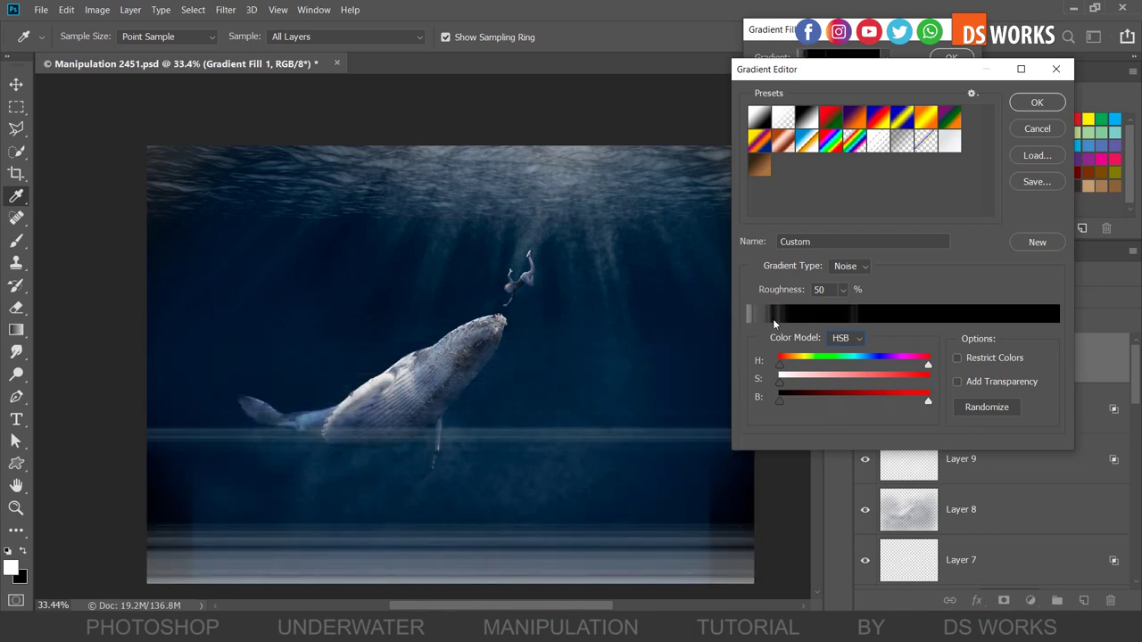
click(984, 409)
key(Return)
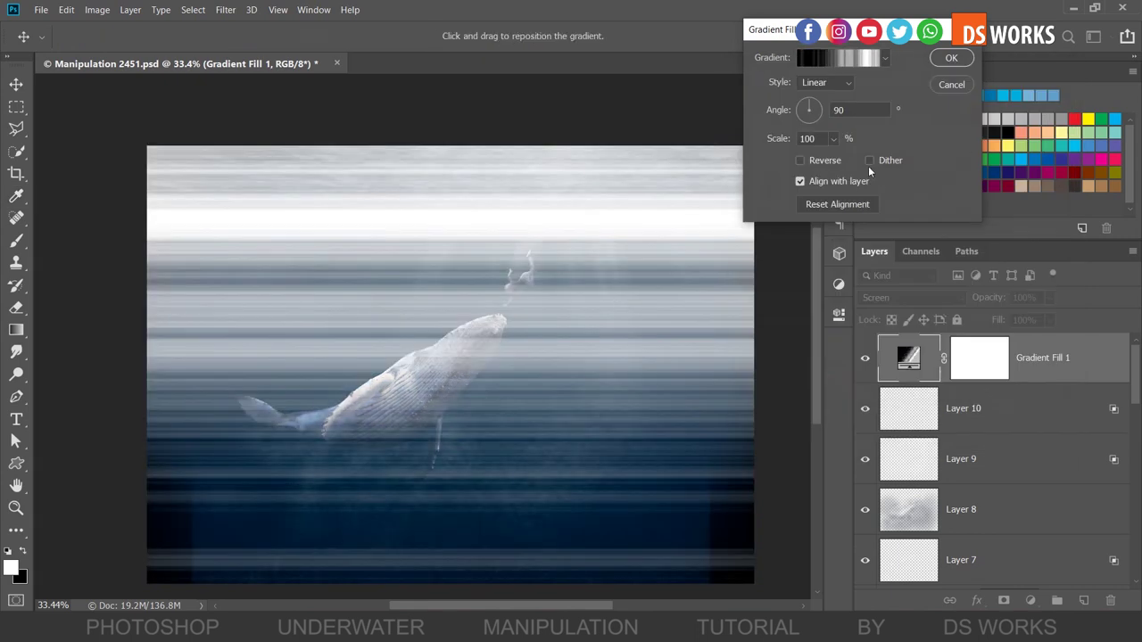
Step: Set the gradient style to Angle with its centre above the top of the image
click(825, 83)
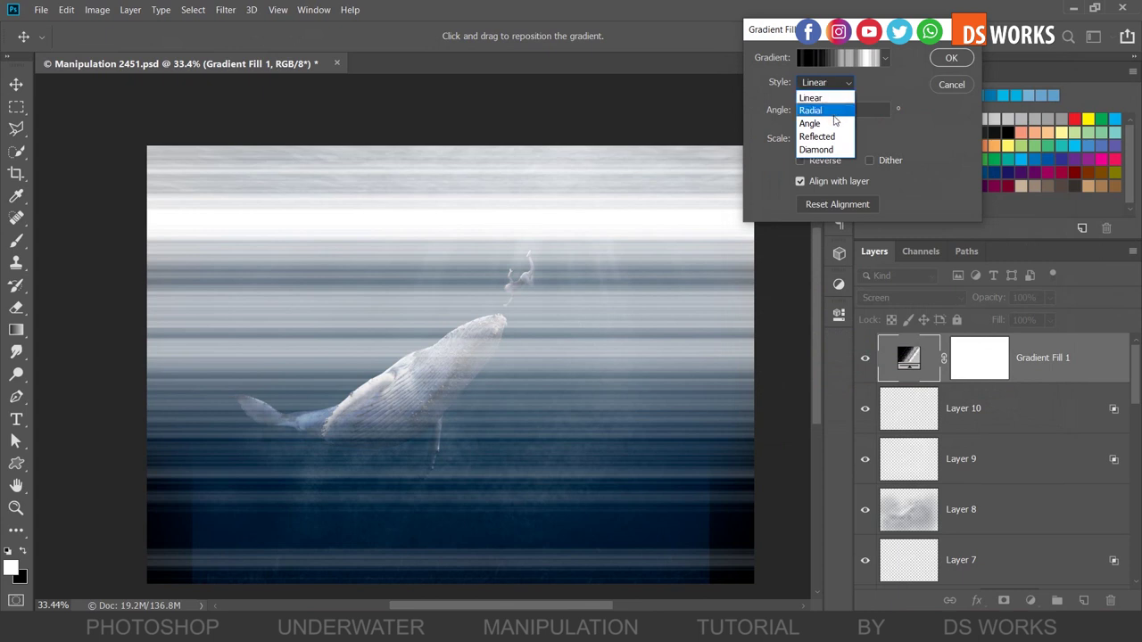
click(821, 123)
mouse_move(594, 382)
mouse_down()
mouse_move(550, 315)
mouse_move(503, 312)
mouse_up()
click(968, 57)
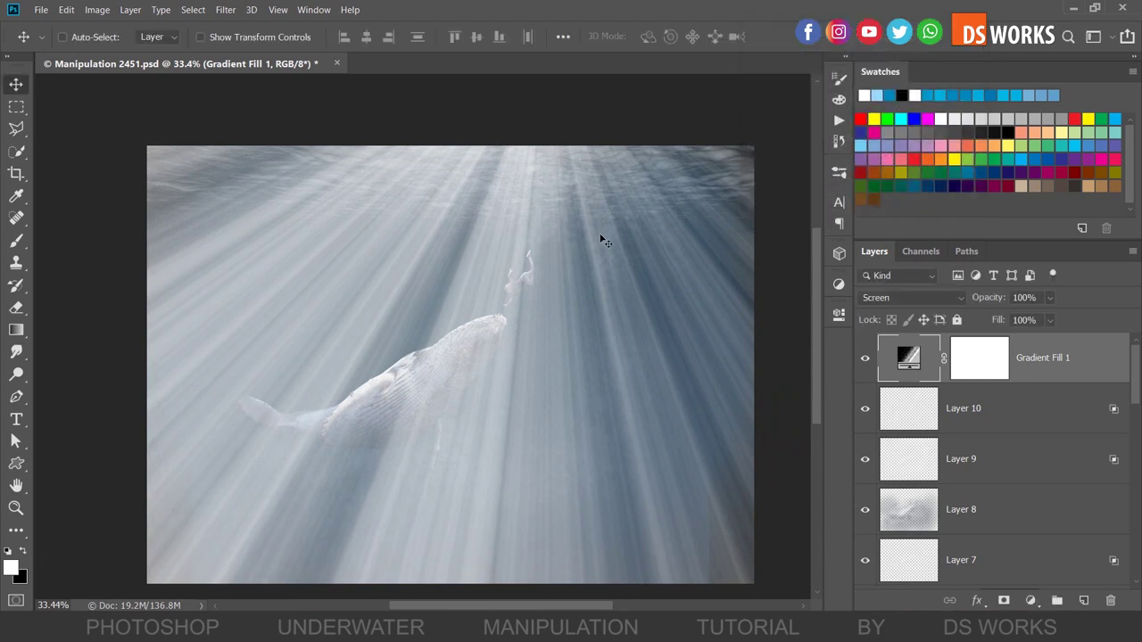
Step: Set Gradient Fill 1's Blend If underlying black slider to 29 and rasterize the layer
click(974, 361)
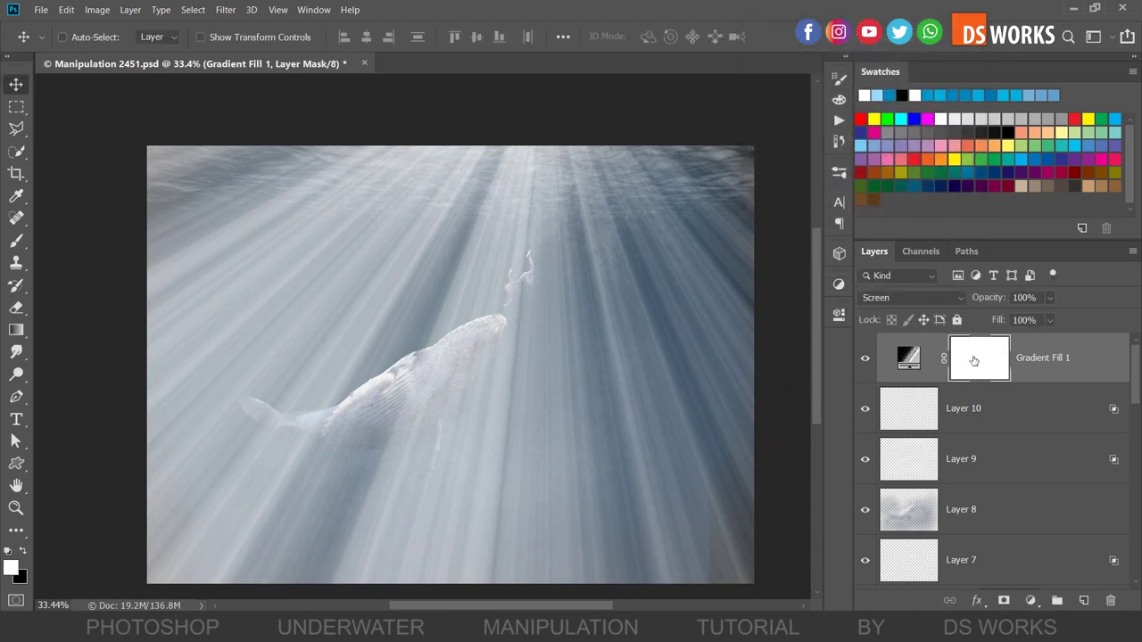
double_click(1090, 356)
drag(579, 114, 678, 73)
mouse_move(825, 398)
mouse_down()
mouse_move(866, 397)
mouse_move(836, 401)
mouse_up()
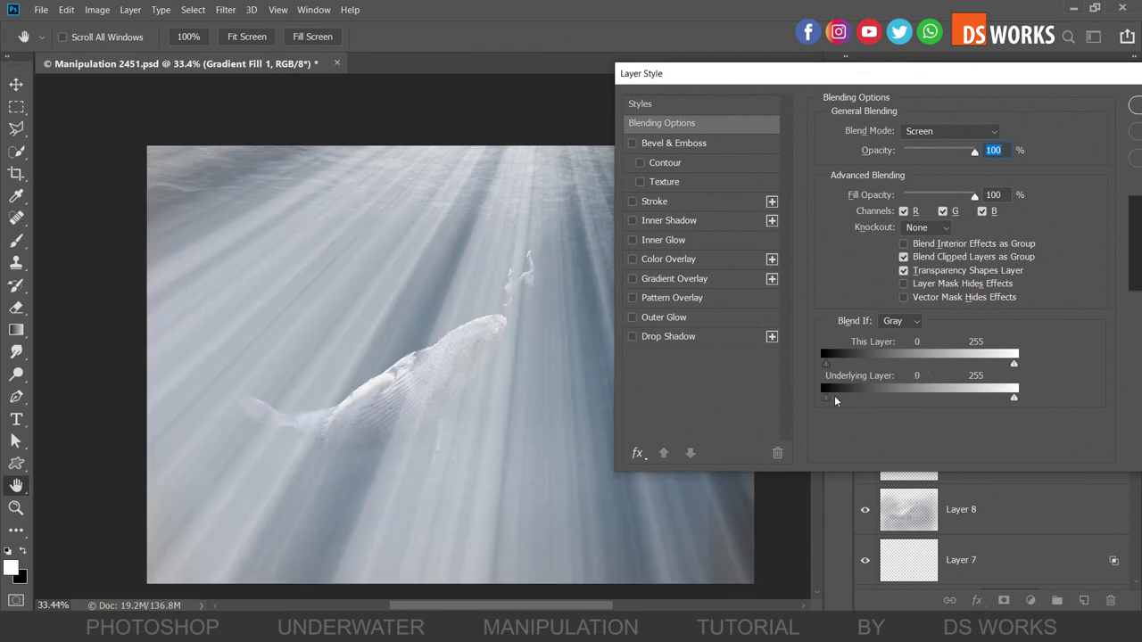
mouse_move(1013, 399)
mouse_down()
mouse_move(829, 398)
mouse_move(1013, 398)
mouse_up()
click(1135, 105)
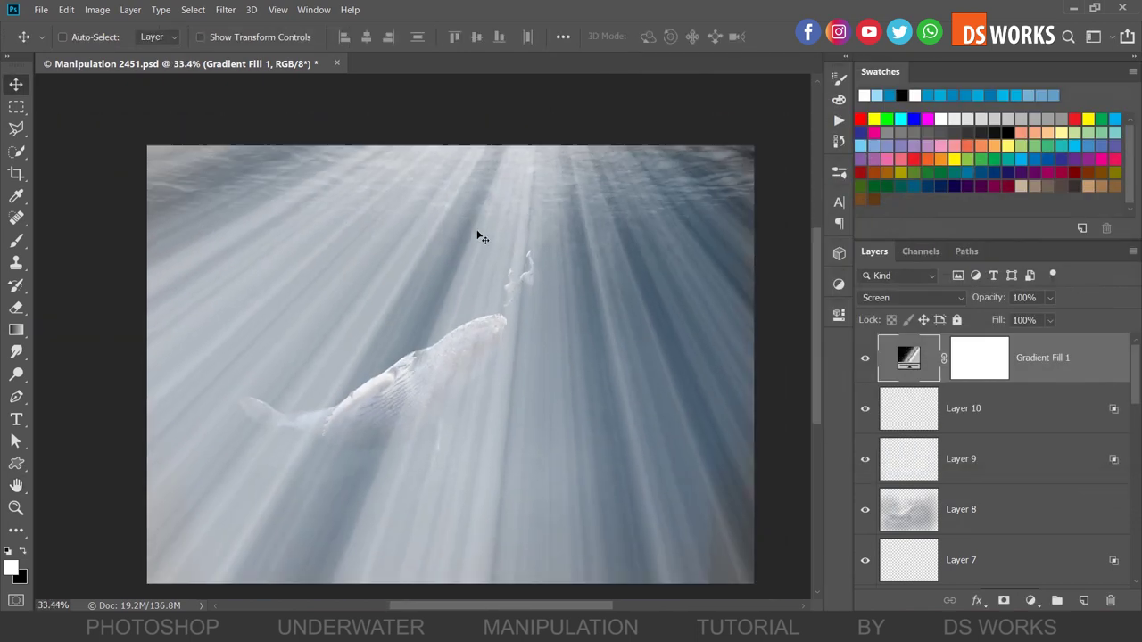
right_click(898, 346)
Step: Rasterize the light-ray layer and apply Levels with black point 85 and gamma 0.40
click(972, 234)
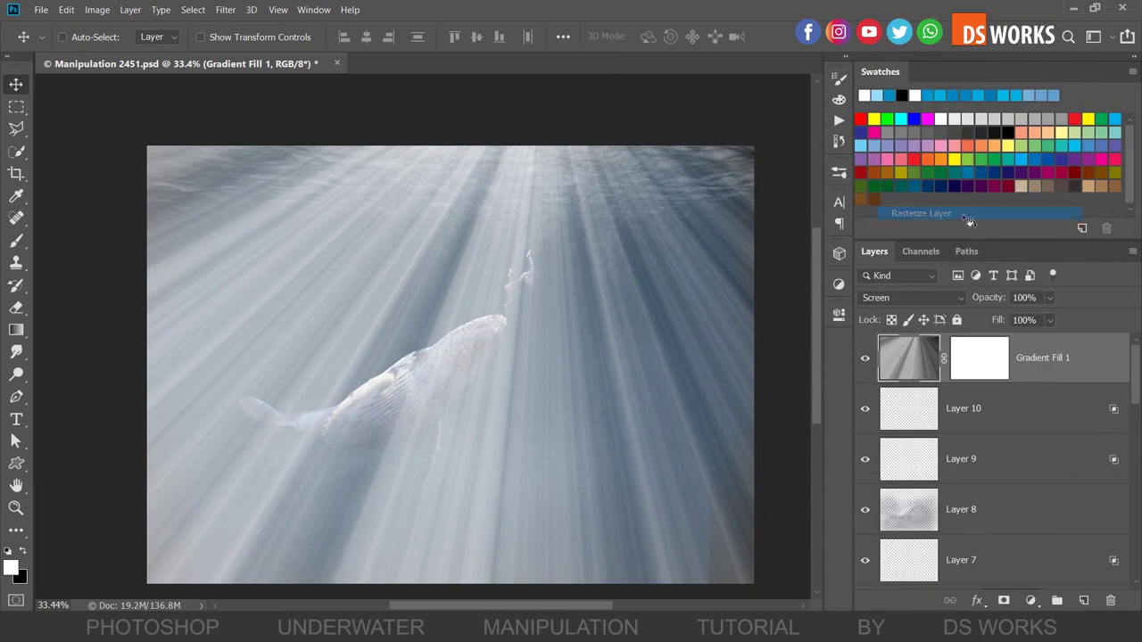
key(ctrl+l)
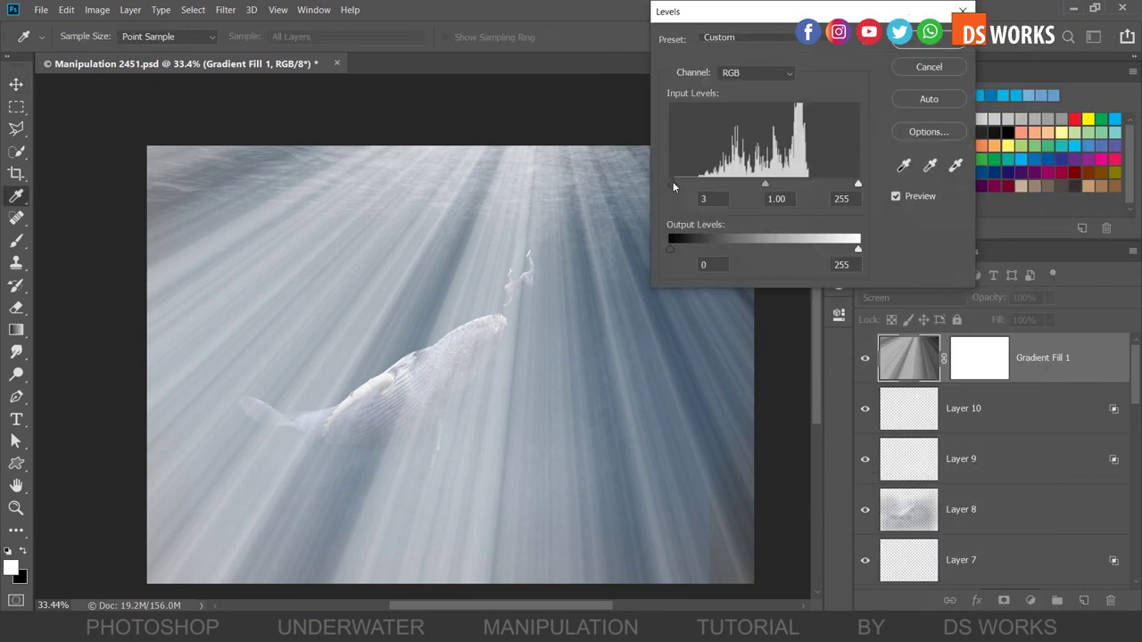
drag(673, 184, 716, 184)
drag(787, 184, 826, 186)
drag(716, 184, 733, 182)
drag(832, 184, 827, 184)
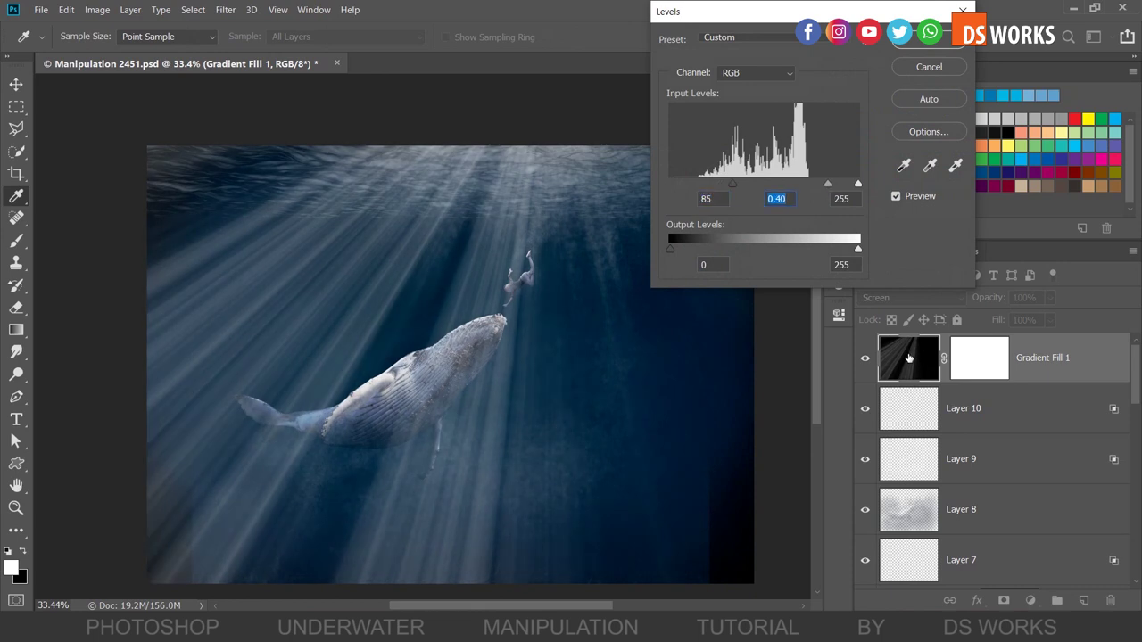
click(934, 47)
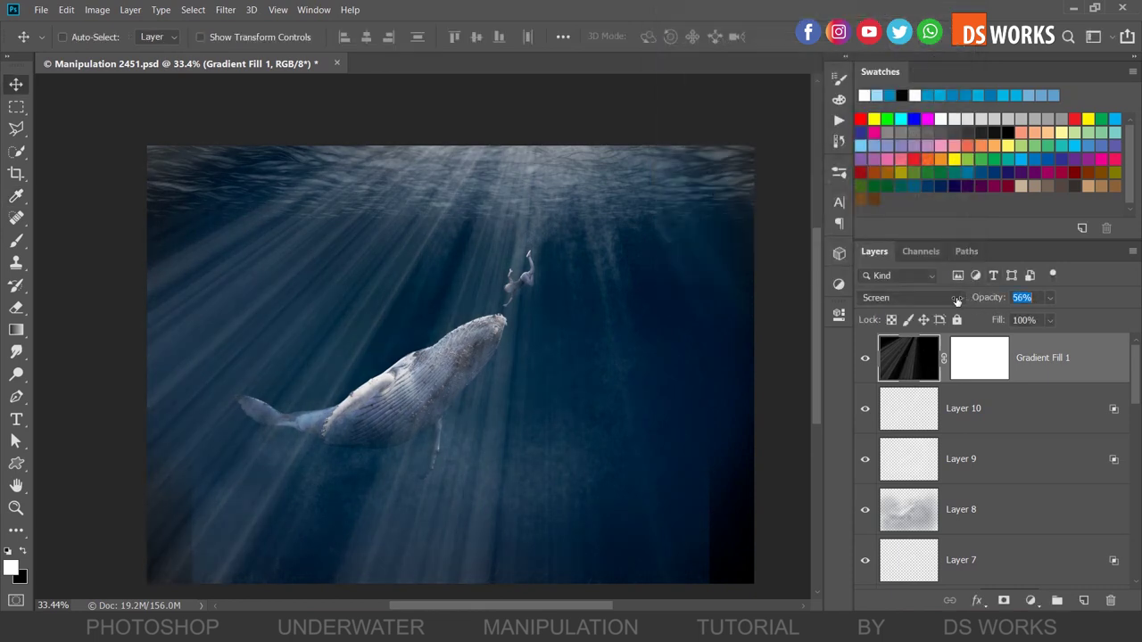
Step: Lower the ray layer's opacity to 28% and toggle its visibility to compare
text(28)
key(Return)
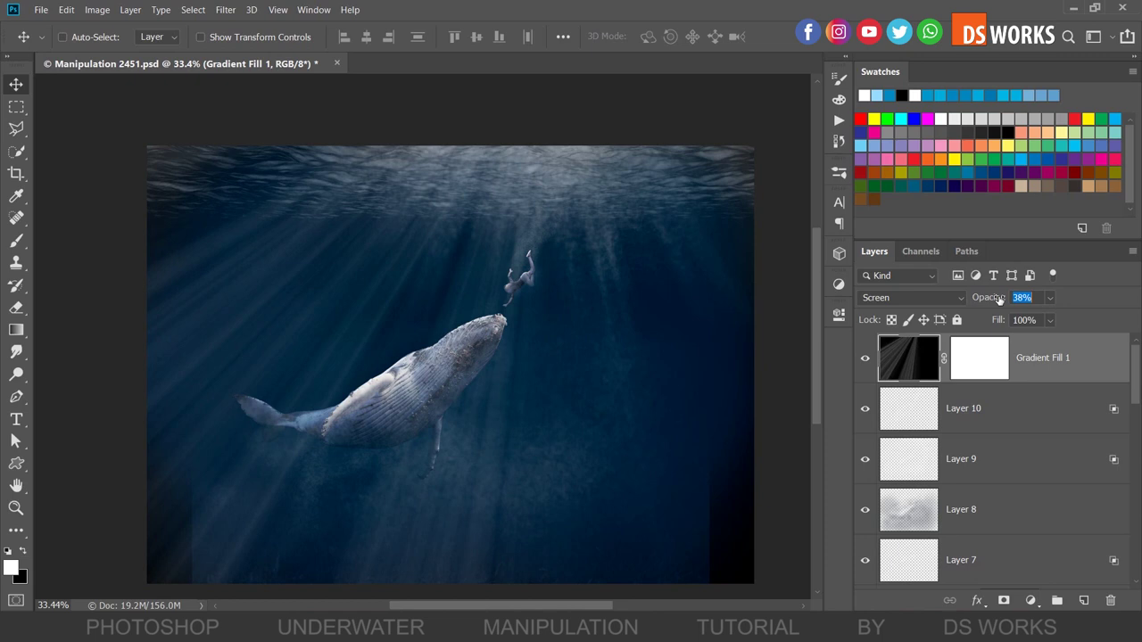
scroll(477, 259, up, 2)
click(865, 358)
click(865, 358)
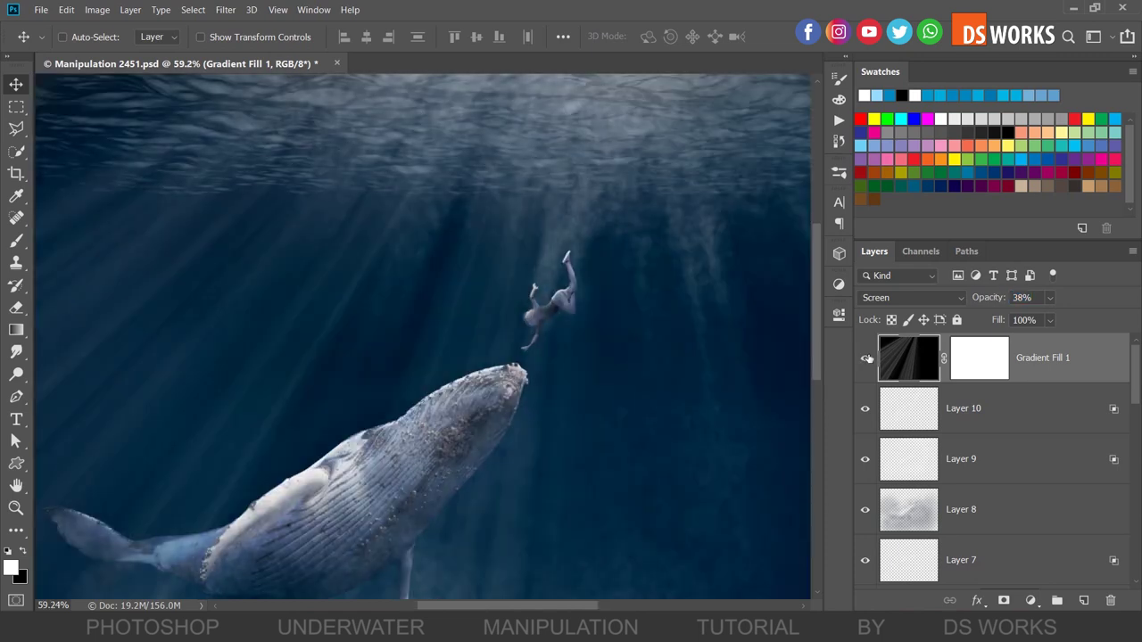
scroll(678, 262, down, 2)
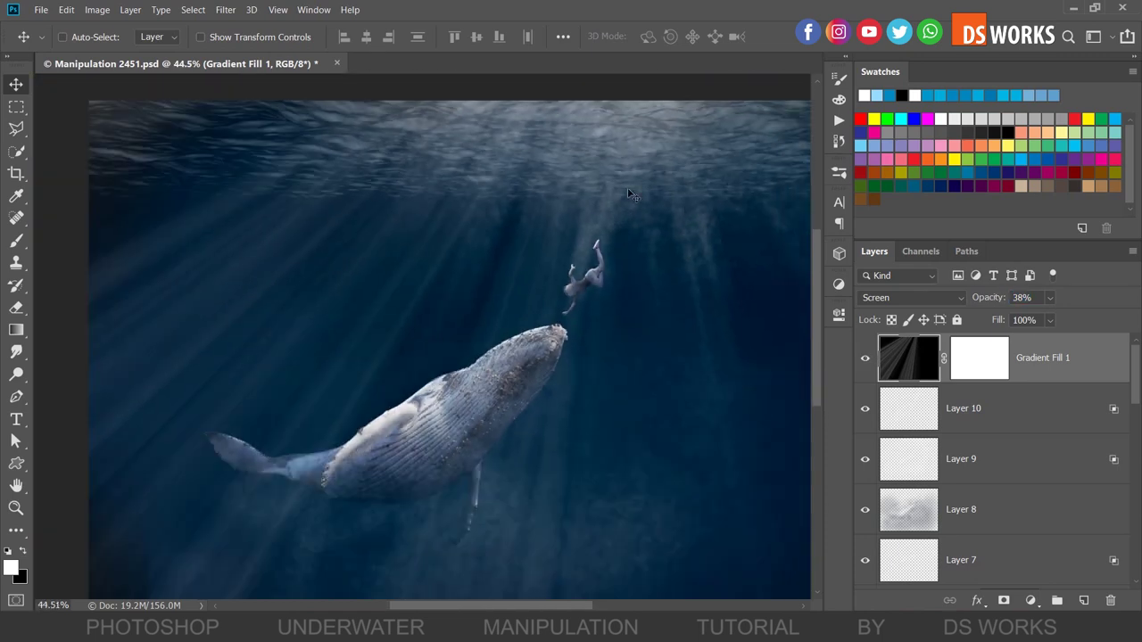
scroll(627, 187, down, 1)
Step: Target the Gradient Fill 1 mask with a black Soft Round brush at 43% opacity
click(980, 358)
key(b)
right_click(509, 304)
scroll(624, 357, up, 10)
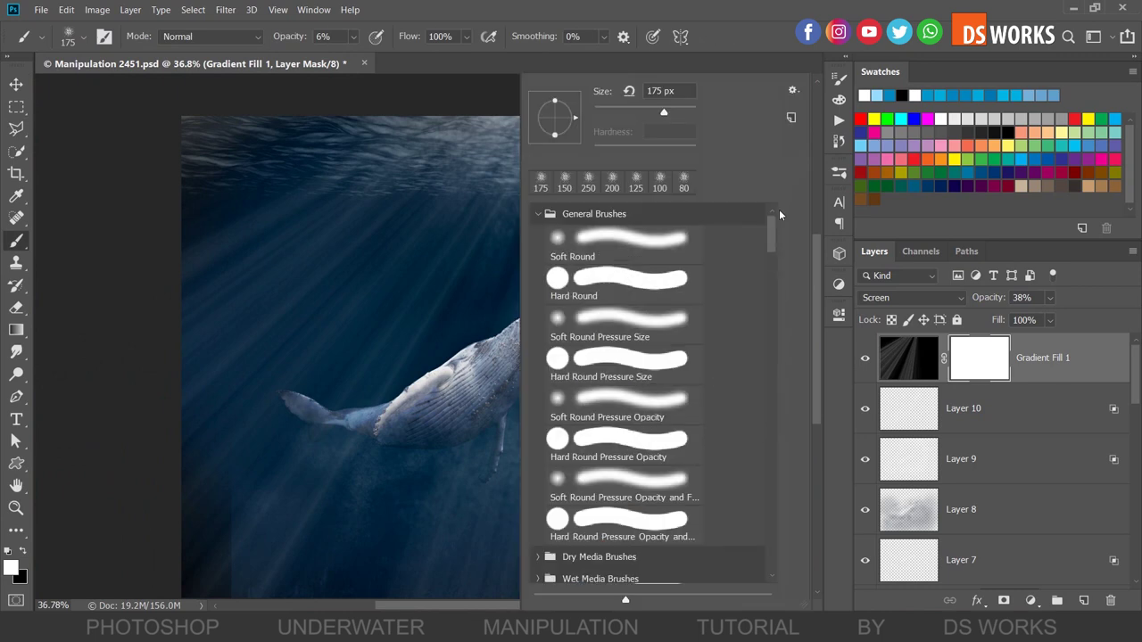
double_click(625, 246)
key(x)
key(4)
key(3)
Step: Paint the light rays out of the lower areas, then return to the Move tool
scroll(336, 482, down, 2)
mouse_move(510, 472)
mouse_down()
mouse_move(273, 365)
mouse_move(487, 325)
mouse_up()
scroll(487, 324, up, 1)
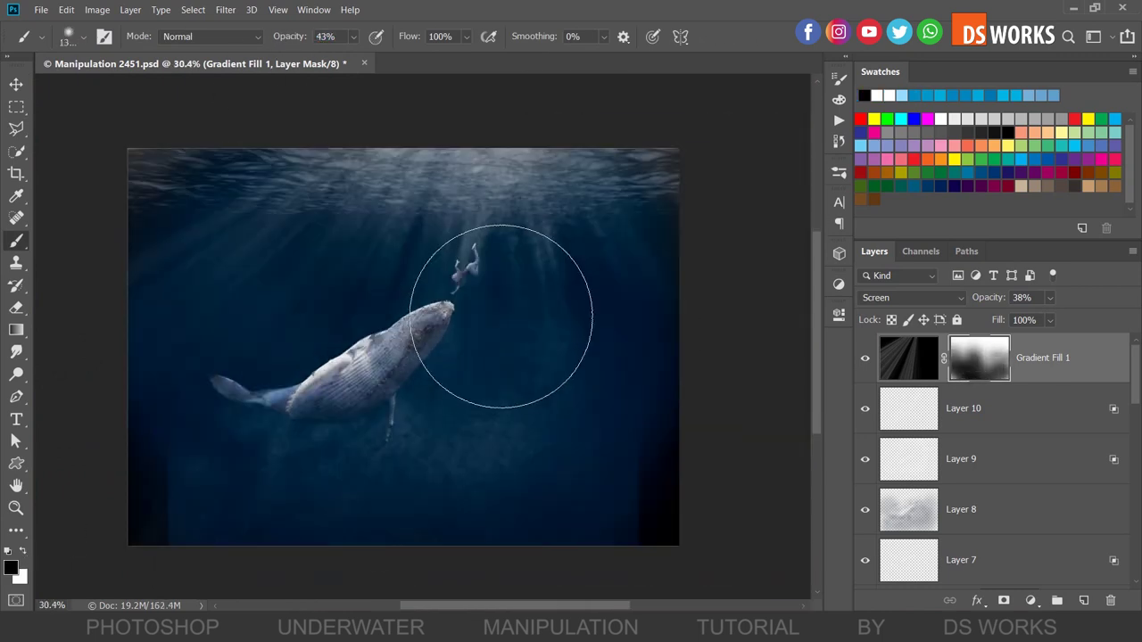
scroll(488, 325, up, 1)
key(v)
scroll(568, 331, down, 1)
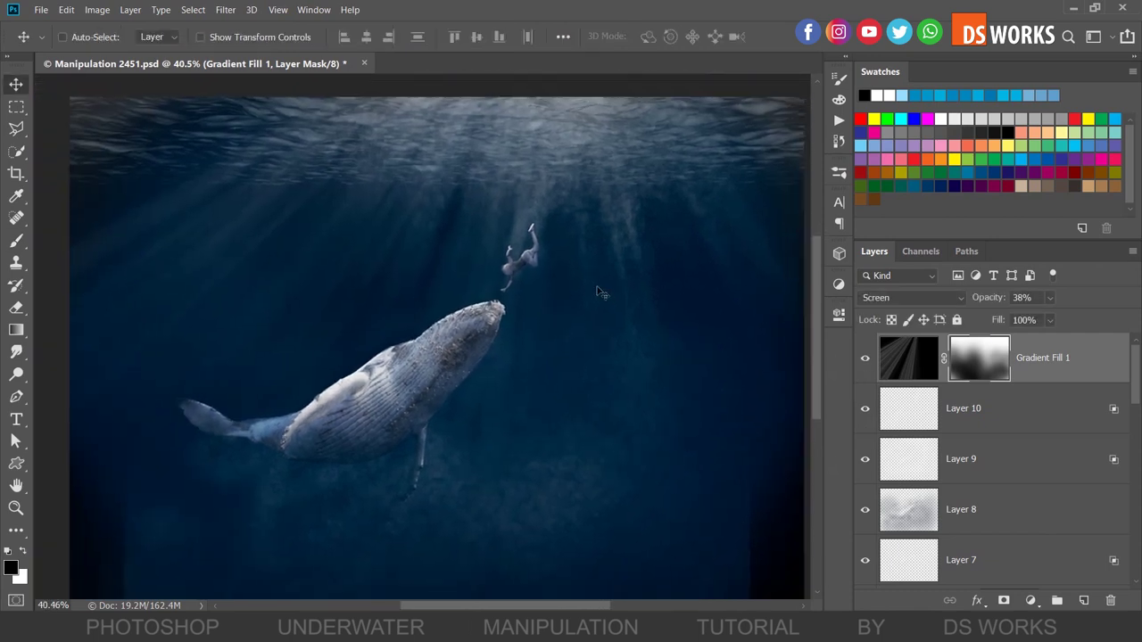
scroll(600, 293, down, 1)
key(ctrl+2)
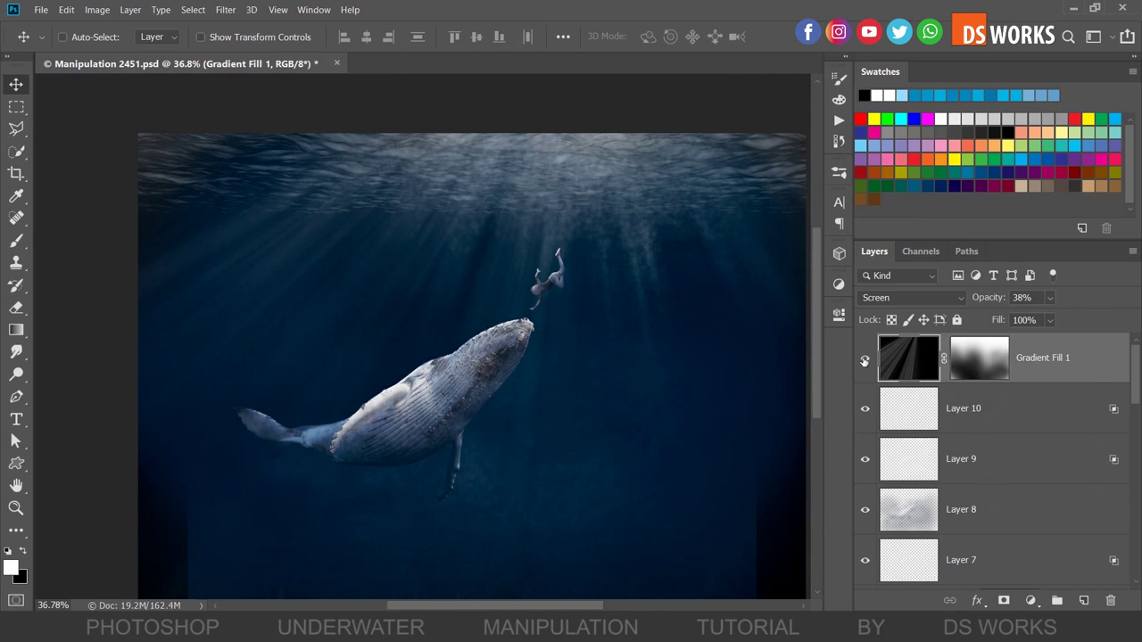
scroll(497, 255, down, 2)
scroll(497, 255, up, 2)
scroll(497, 255, down, 1)
Step: Crop the canvas to a portrait frame around the whale and girl
scroll(497, 256, down, 2)
key(c)
drag(693, 524, 635, 522)
drag(255, 348, 290, 350)
drag(604, 349, 597, 348)
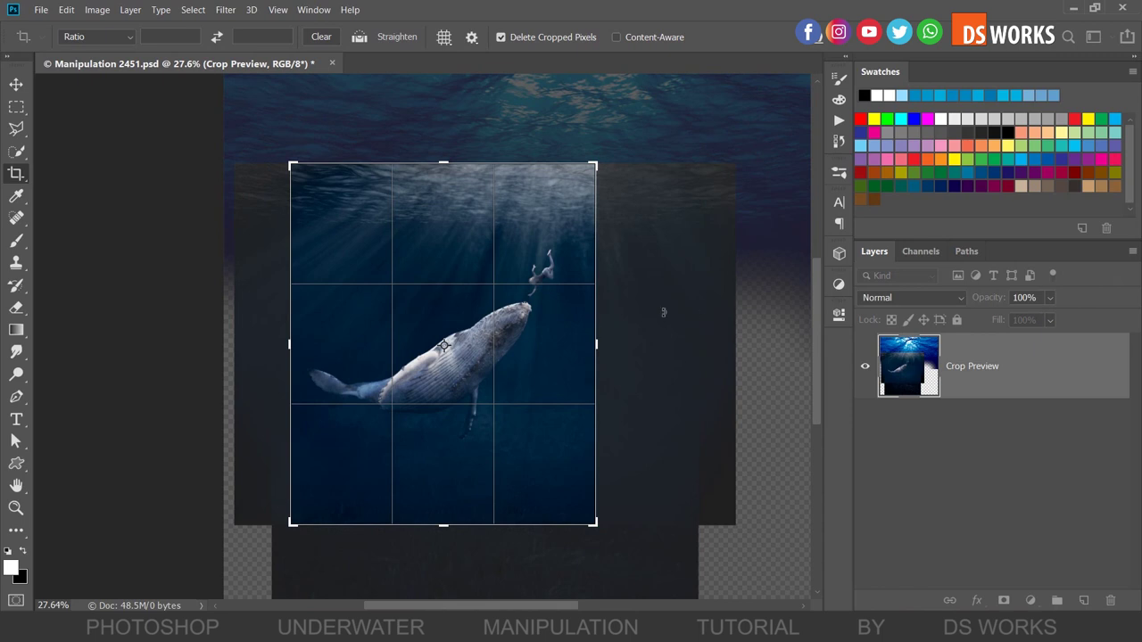
key(Return)
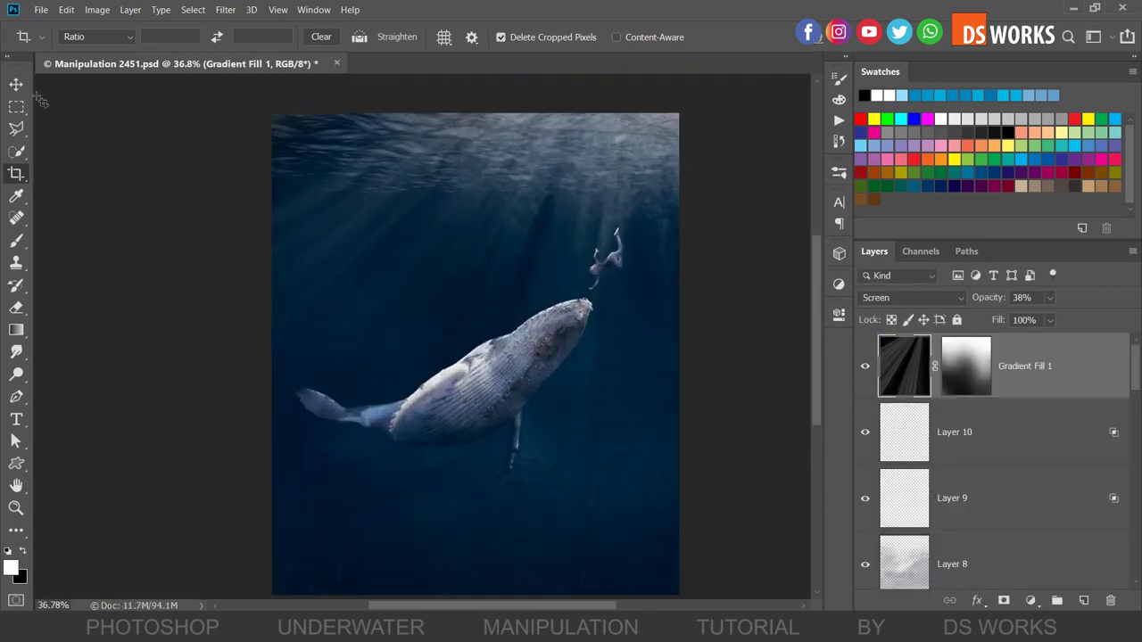
Step: Close the Levels properties and select Layer 6 in the Layers panel
key(v)
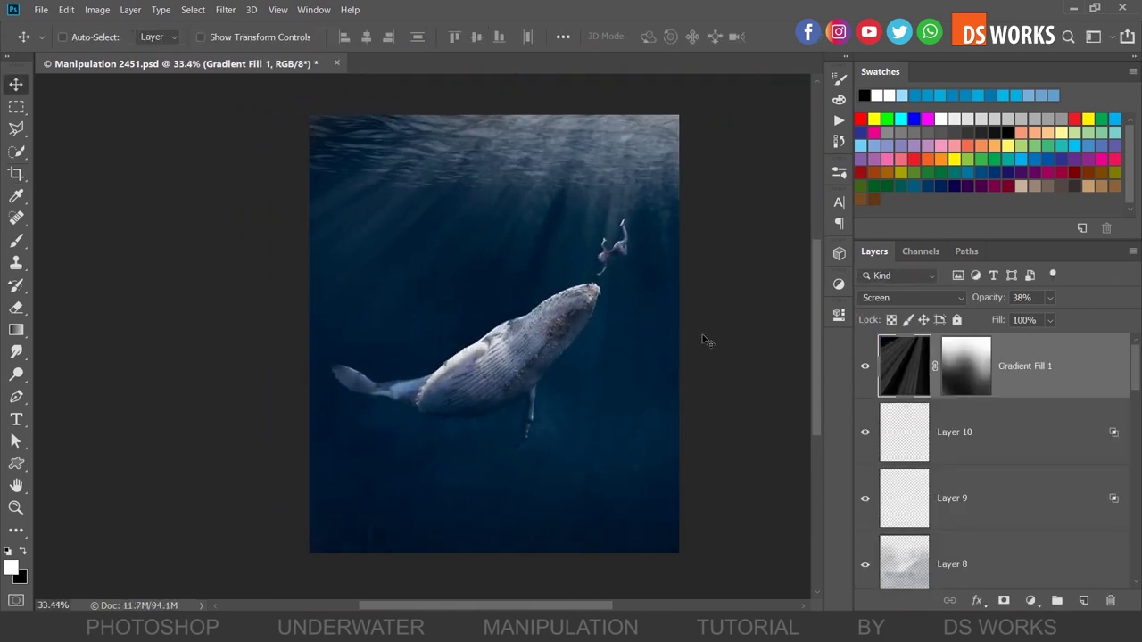
scroll(584, 261, up, 4)
scroll(586, 264, down, 3)
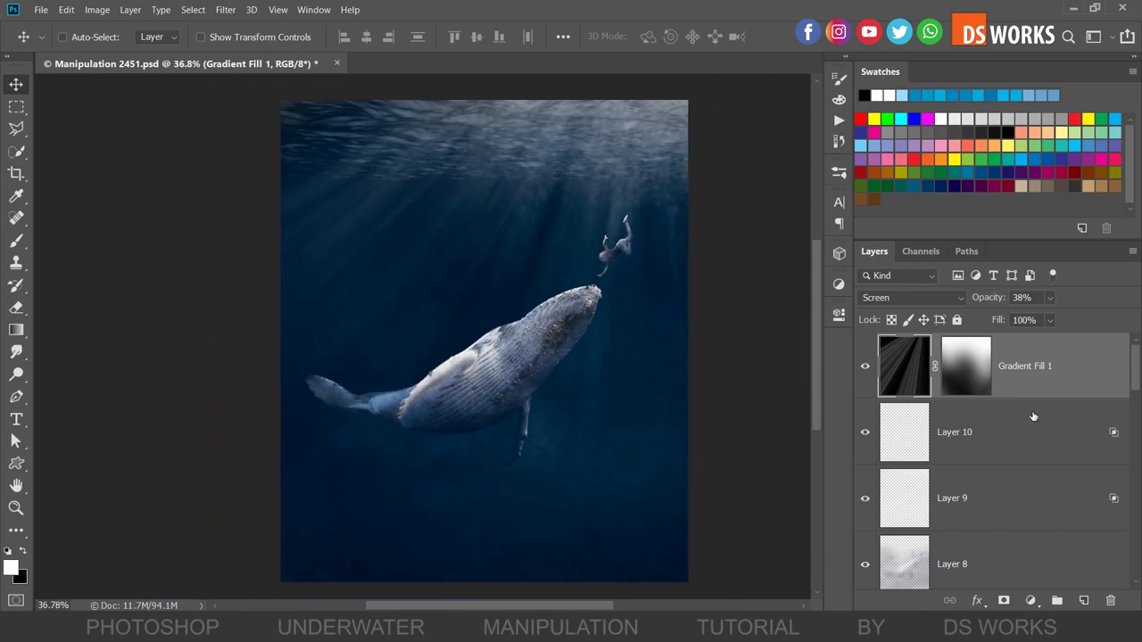
scroll(1033, 417, down, 4)
scroll(1028, 407, down, 2)
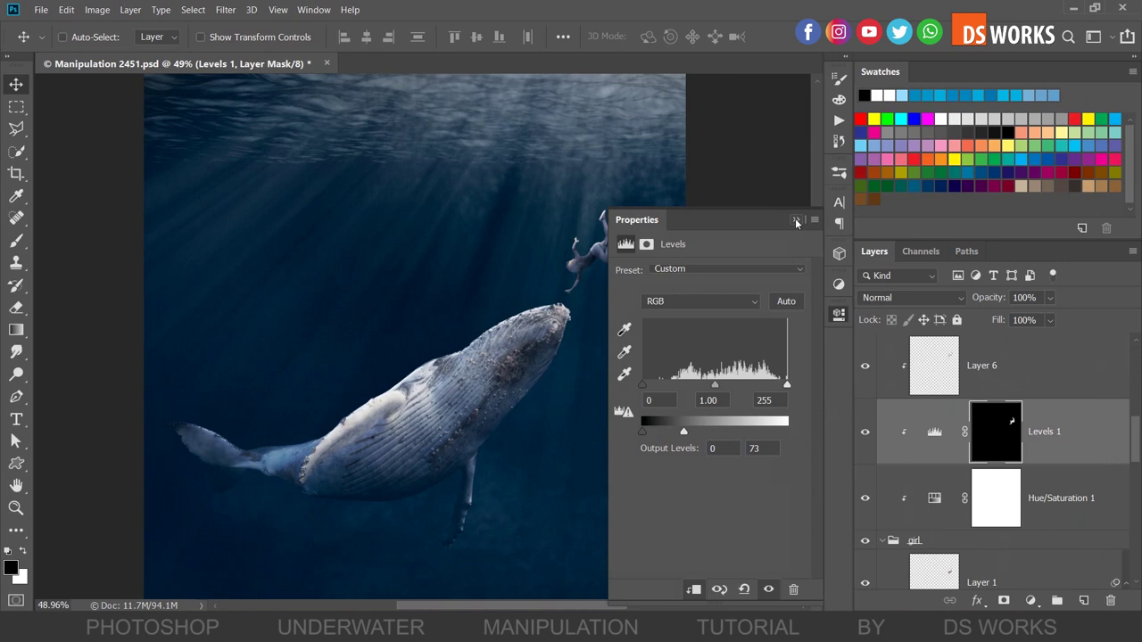
click(797, 220)
click(1008, 368)
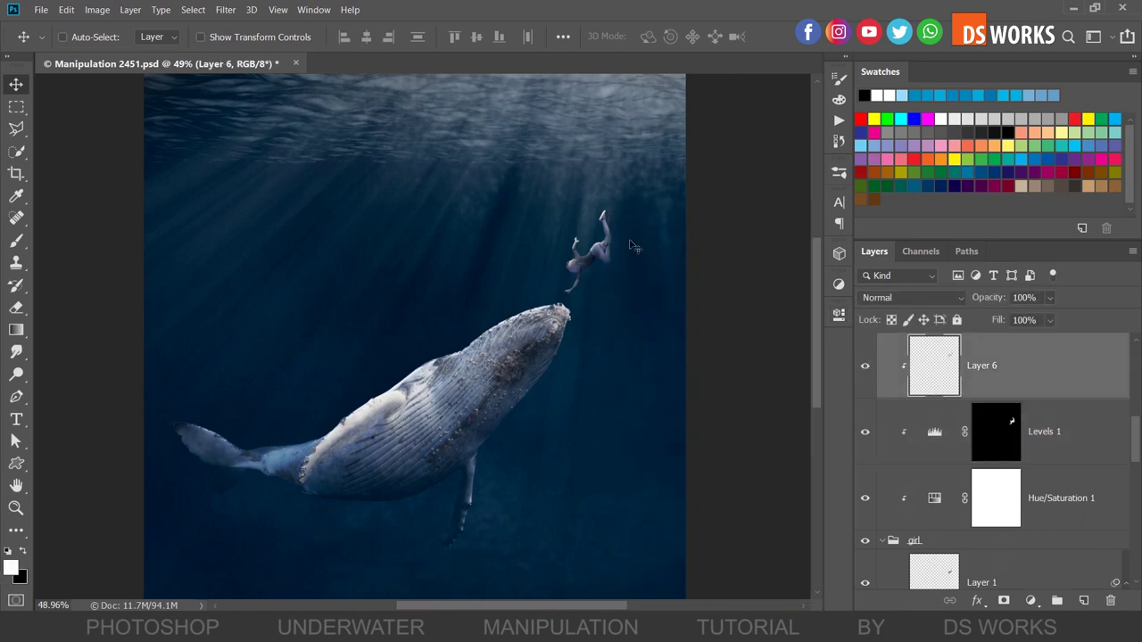
Step: Stamp a merged copy of all visible layers on top and save the document
scroll(630, 246, down, 3)
scroll(638, 268, up, 5)
scroll(647, 303, down, 3)
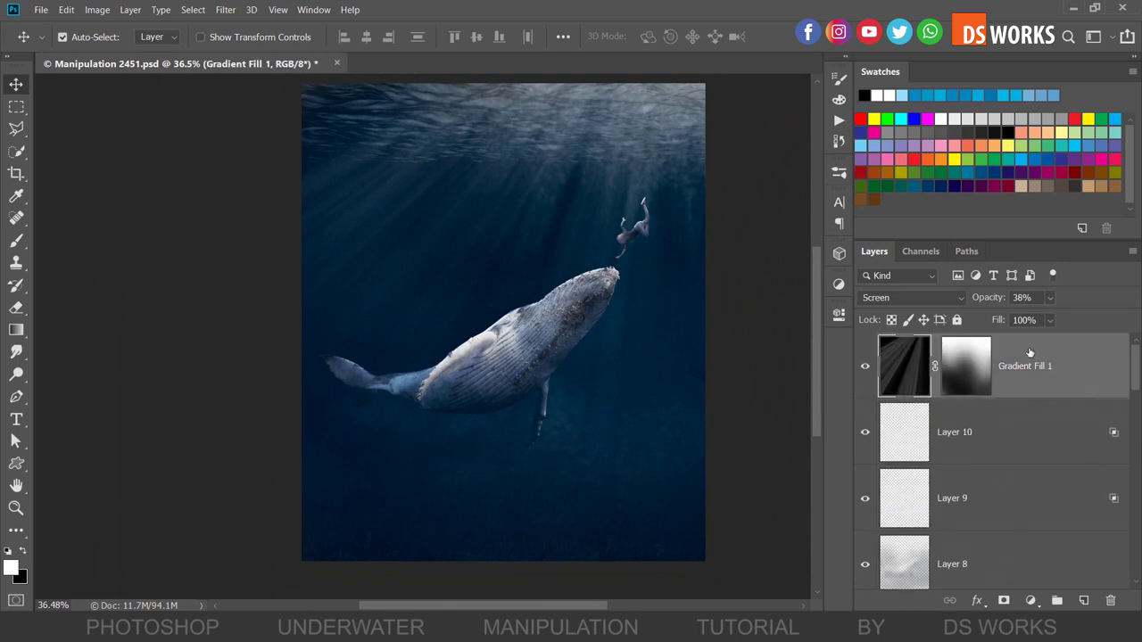
key(ctrl+shift+alt+e)
key(ctrl+s)
Step: Apply the Camera Raw Filter to the merged layer and cool the Basic temperature
click(225, 10)
click(280, 87)
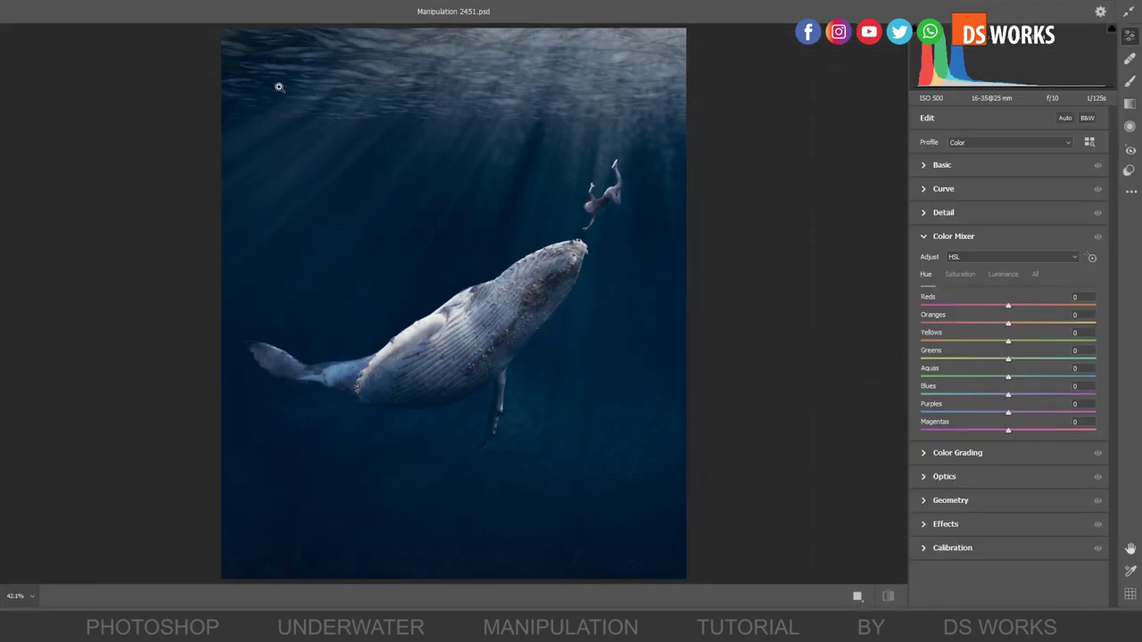
click(942, 164)
mouse_move(1008, 214)
mouse_down()
mouse_move(1053, 217)
mouse_move(988, 222)
mouse_move(1054, 239)
mouse_move(1003, 260)
mouse_move(1100, 300)
mouse_move(1017, 297)
mouse_move(982, 312)
mouse_move(1050, 335)
mouse_move(960, 351)
mouse_move(1007, 351)
mouse_move(1032, 399)
mouse_move(1008, 416)
mouse_move(1021, 445)
mouse_up()
click(960, 166)
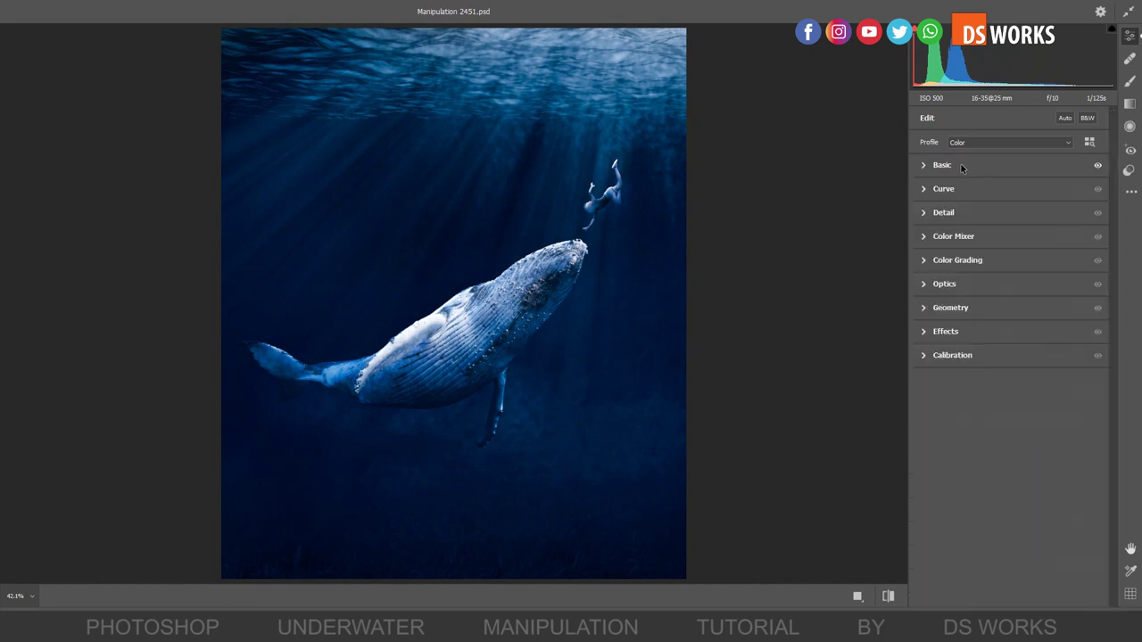
Step: Review Detail sharpening and shift the Blues hue and luminance in the Color Mixer
click(934, 213)
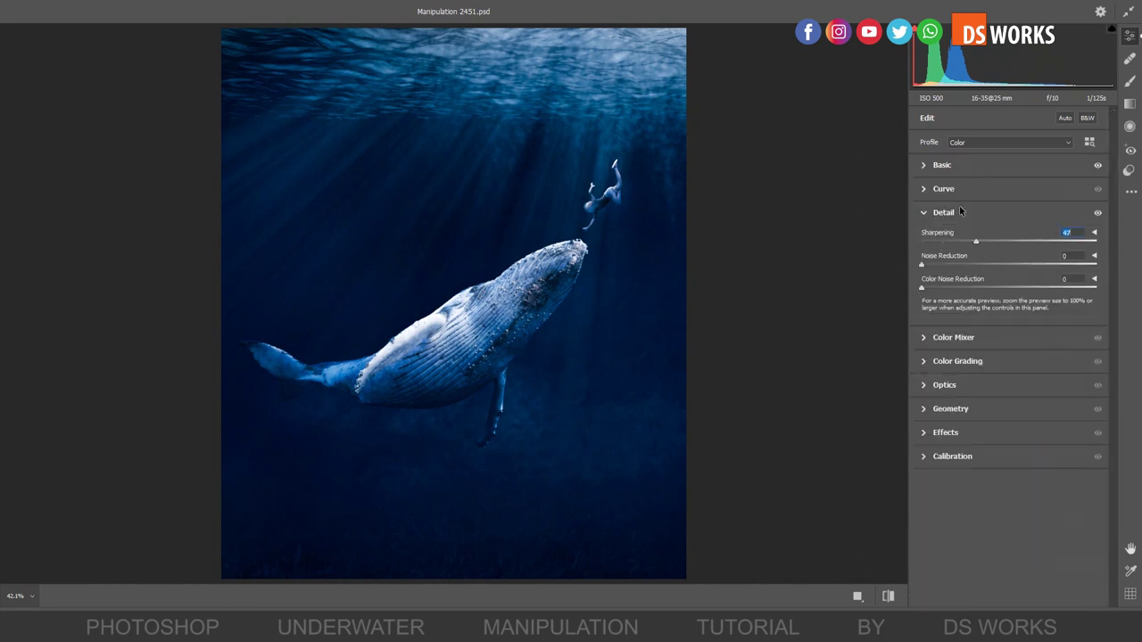
click(946, 212)
click(953, 235)
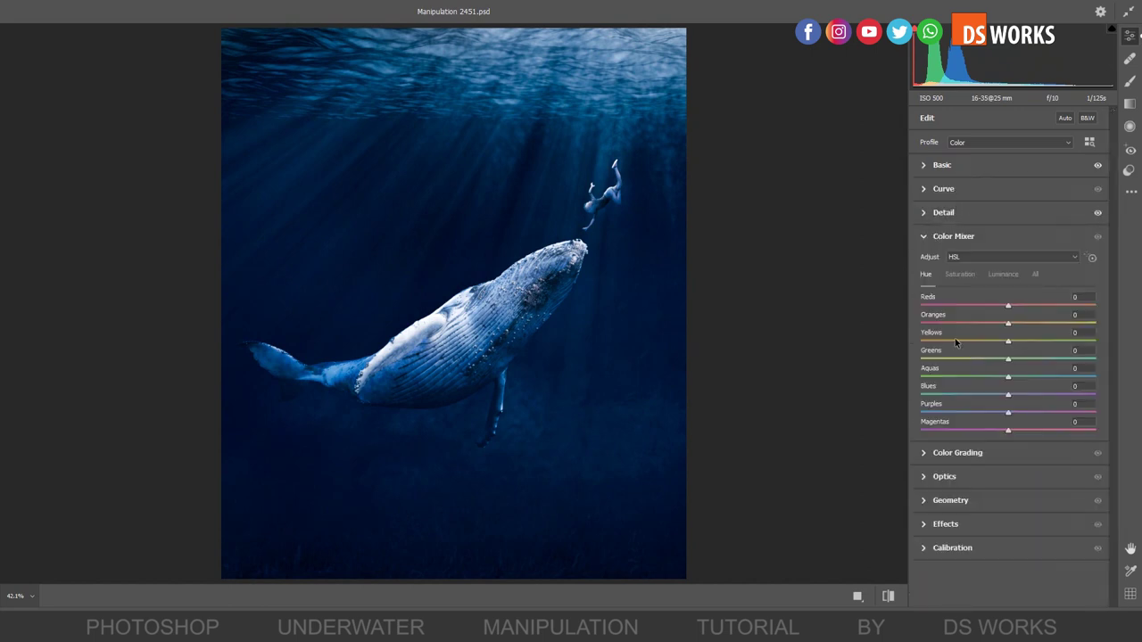
mouse_move(1008, 397)
mouse_down()
mouse_move(1030, 393)
mouse_move(976, 395)
mouse_move(1008, 410)
mouse_move(1016, 394)
mouse_up()
click(1002, 274)
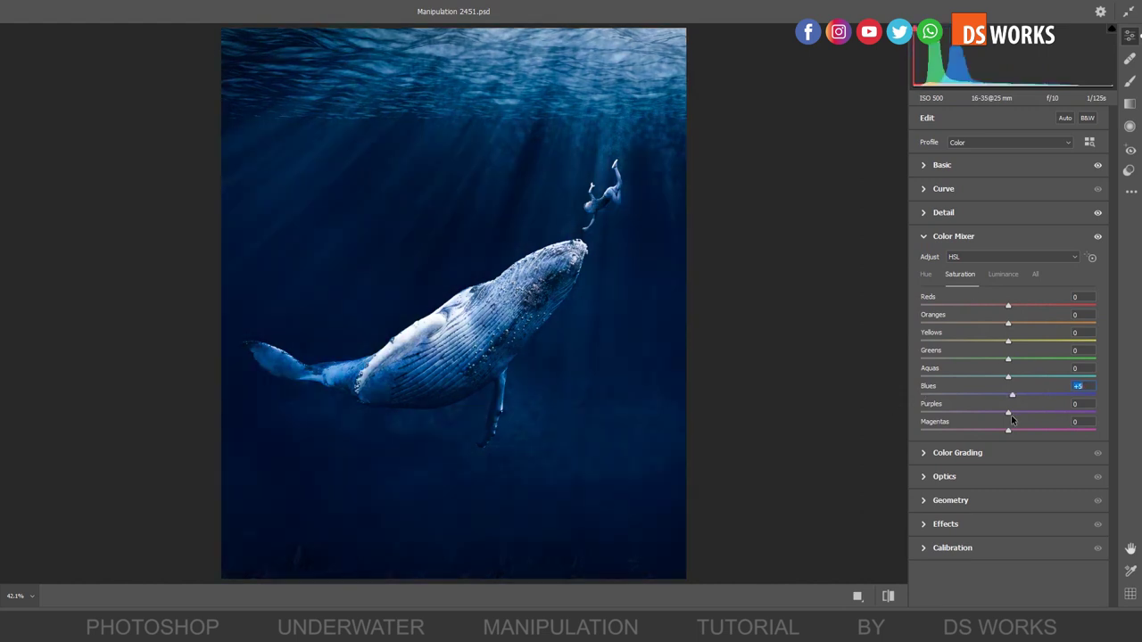
click(951, 237)
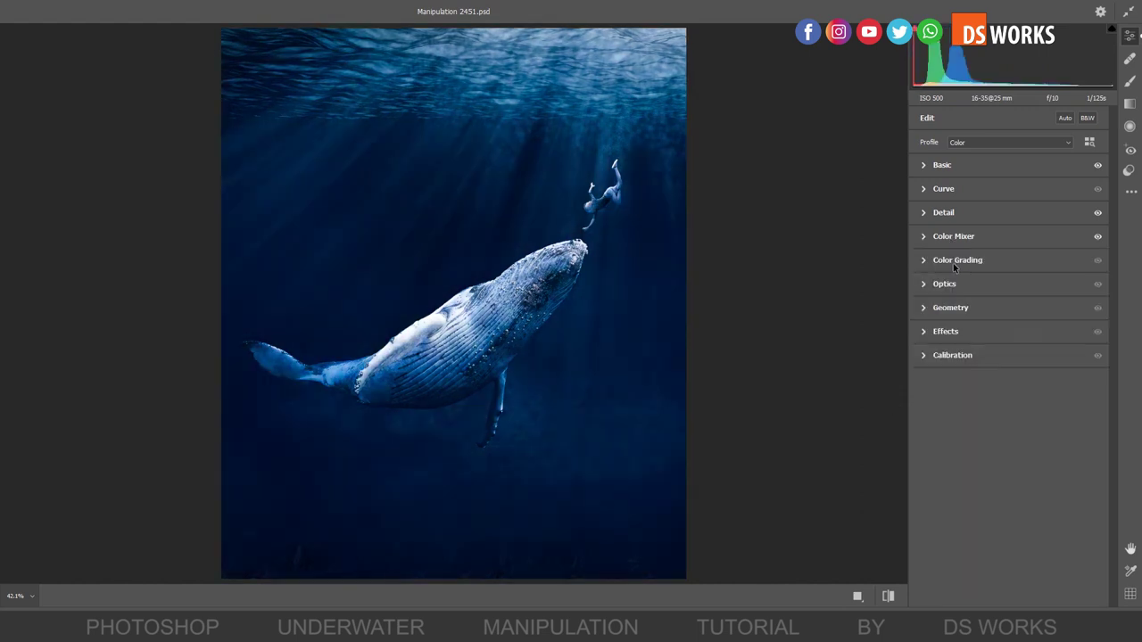
Step: In Effects, add light grain and a +45 vignette to the whole image
click(946, 331)
scroll(633, 237, up, 3)
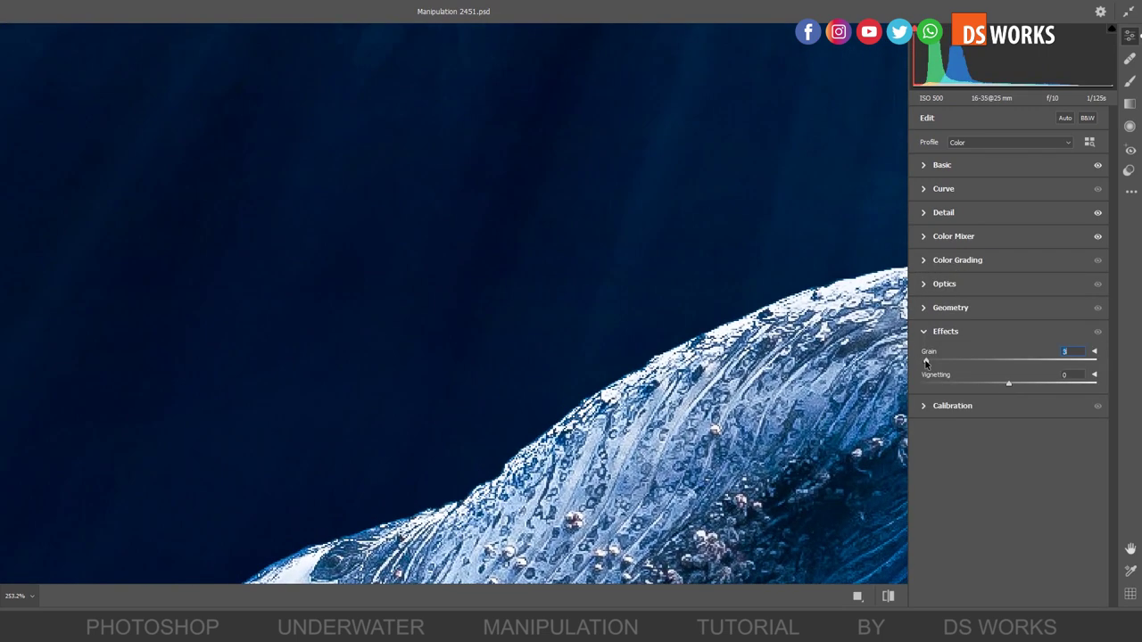
scroll(328, 198, down, 1)
scroll(734, 341, up, 3)
scroll(829, 354, up, 2)
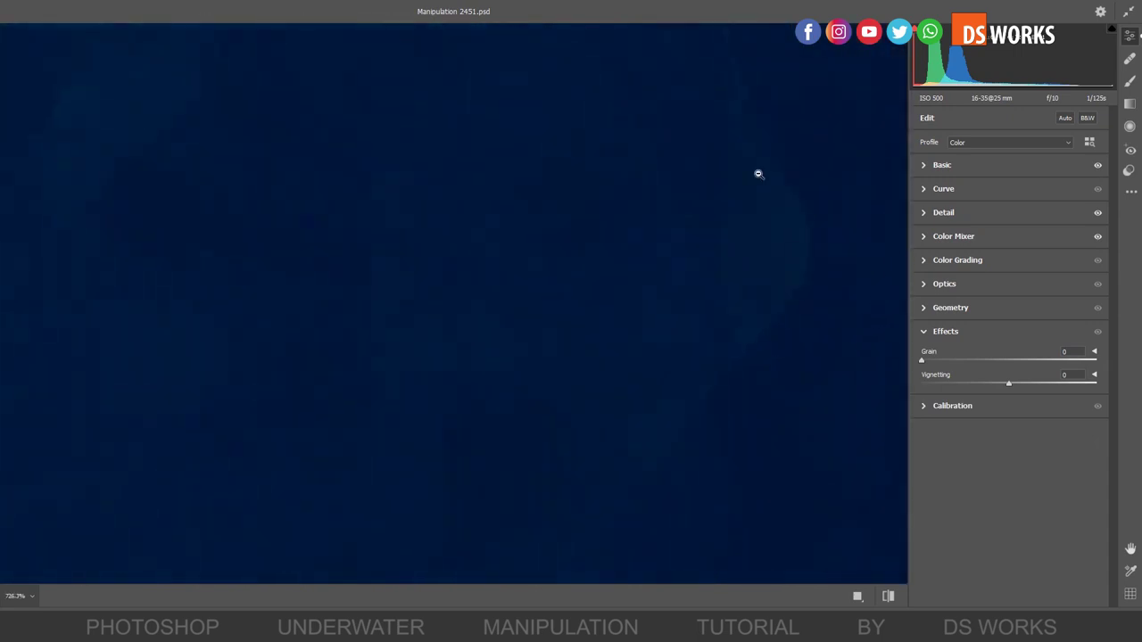
scroll(897, 330, down, 10)
scroll(508, 151, up, 4)
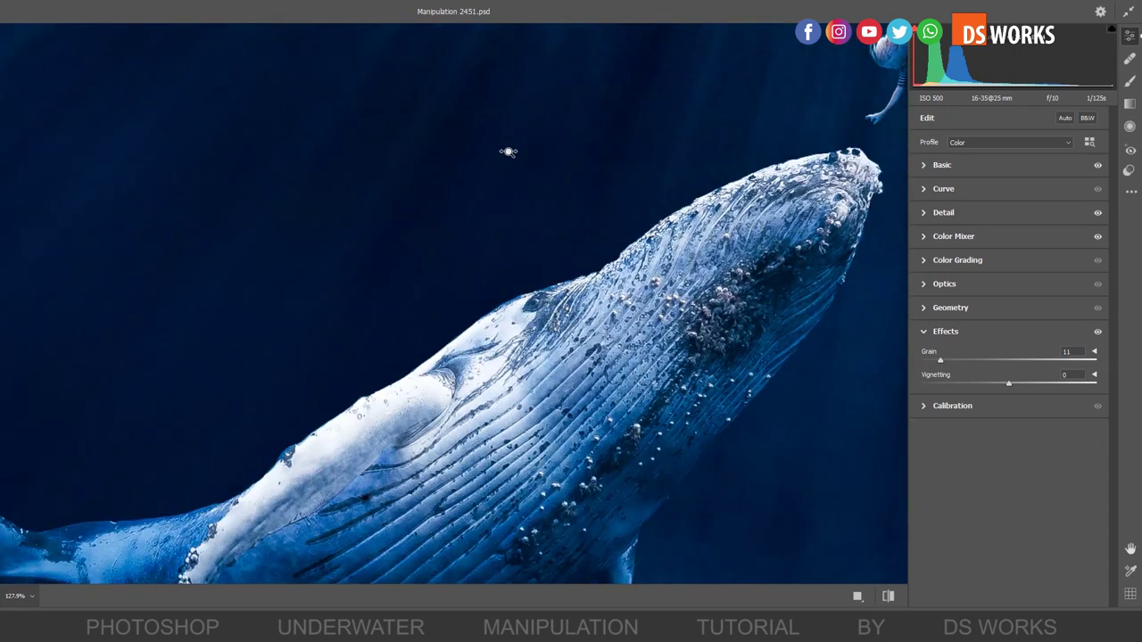
key(ctrl+0)
drag(1008, 382, 1048, 383)
Step: Raise the Calibration red primary hue to +25 and blue primary hue to +11
click(926, 409)
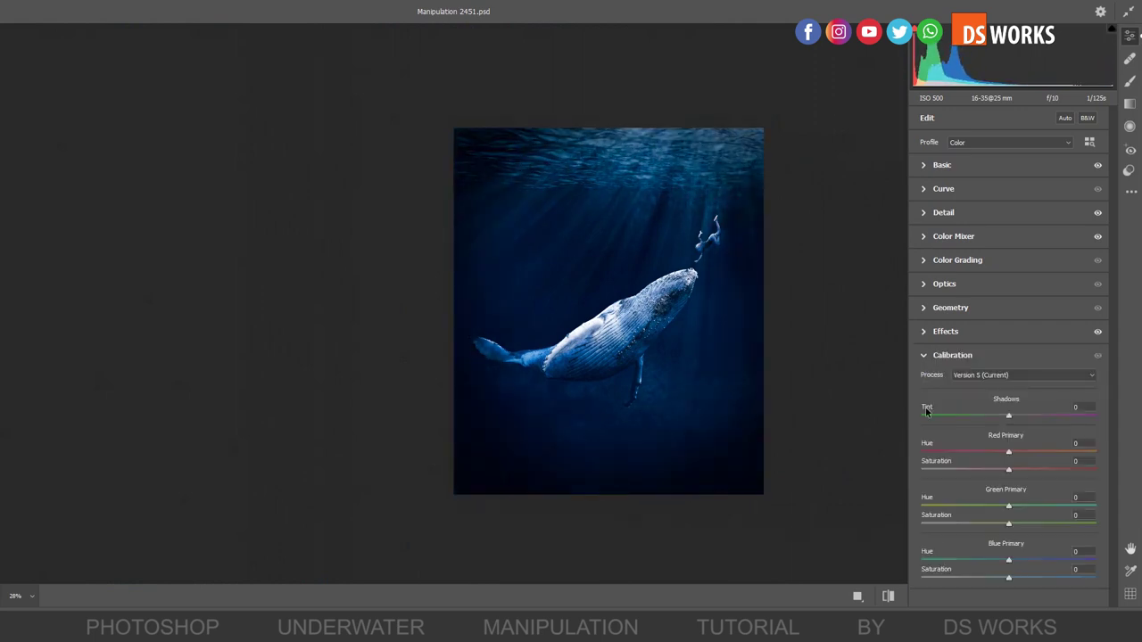
drag(1008, 455, 1086, 452)
mouse_move(1008, 560)
mouse_down()
mouse_move(1077, 558)
mouse_move(1026, 560)
mouse_up()
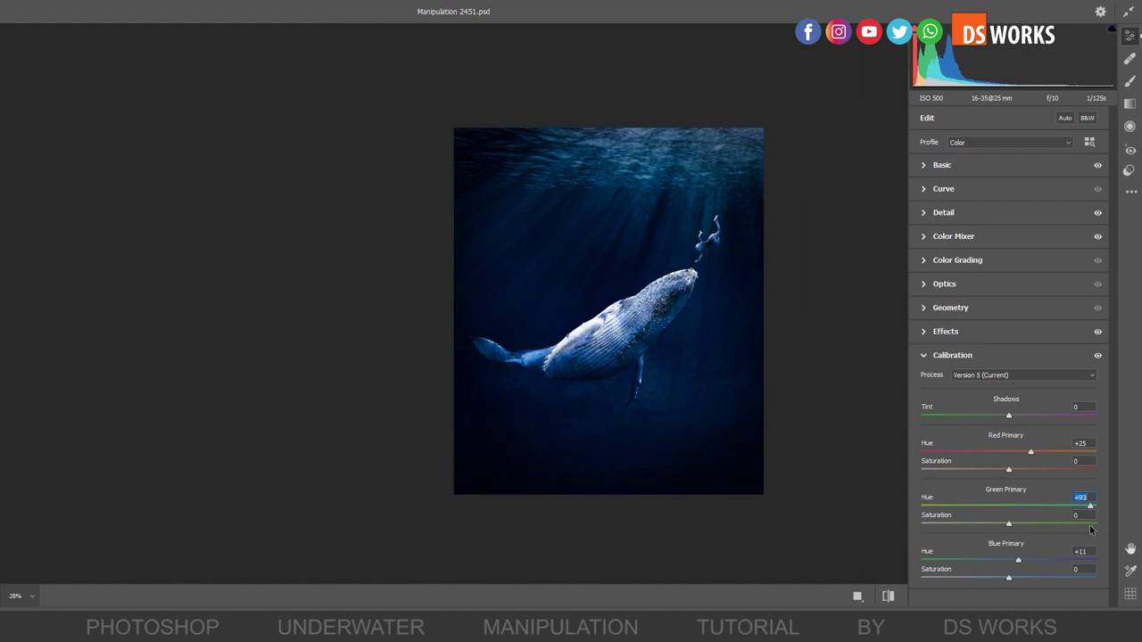